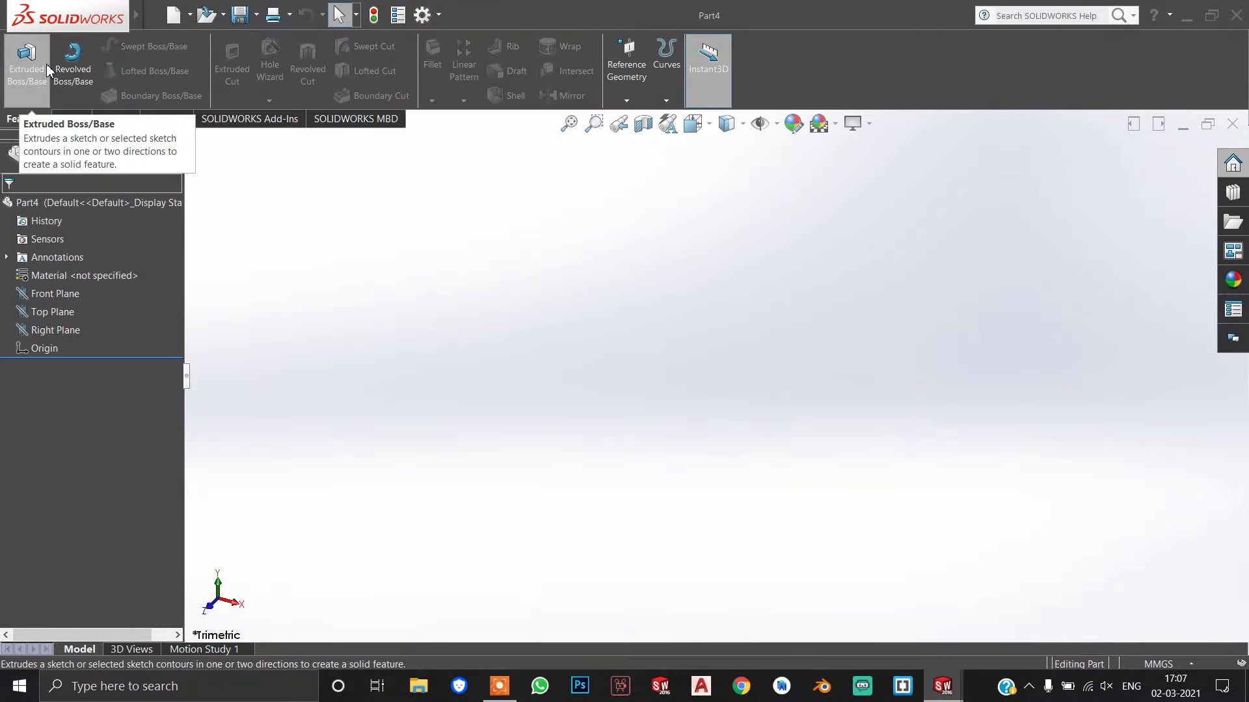
# Step: Start an extruded boss and draw a center rectangle from the origin on the Front Plane
pyautogui.click(27, 65)
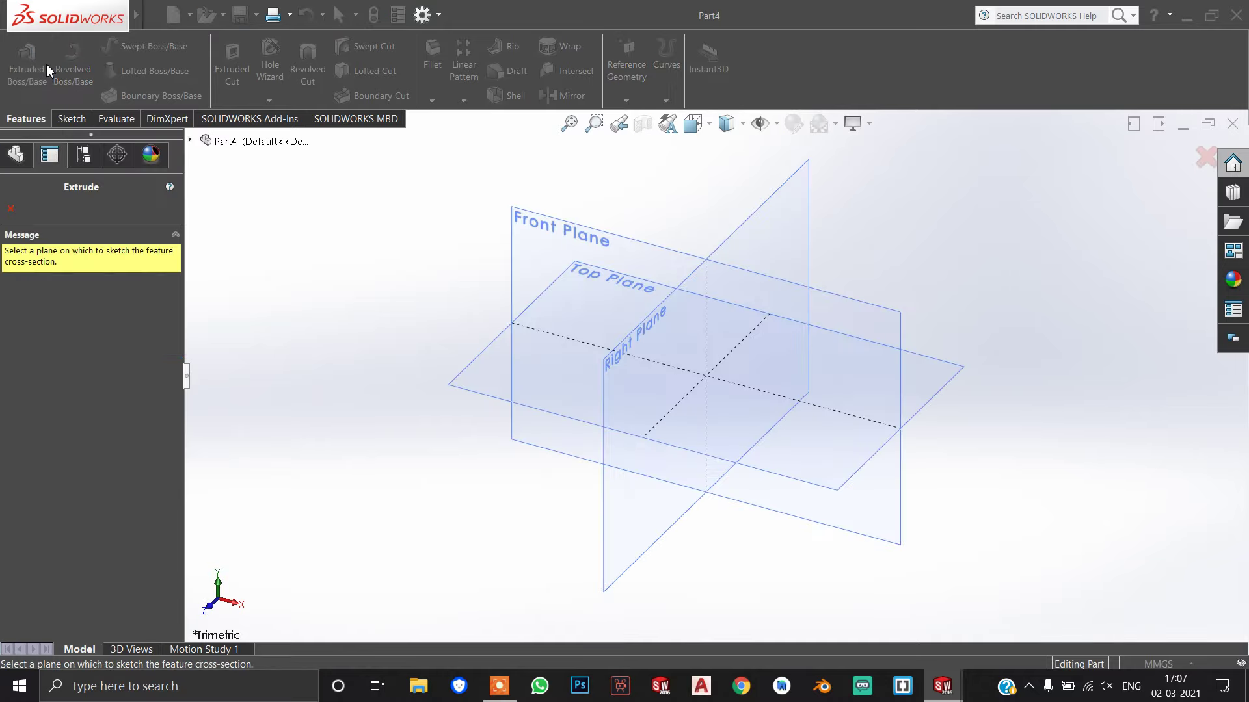
pyautogui.click(532, 226)
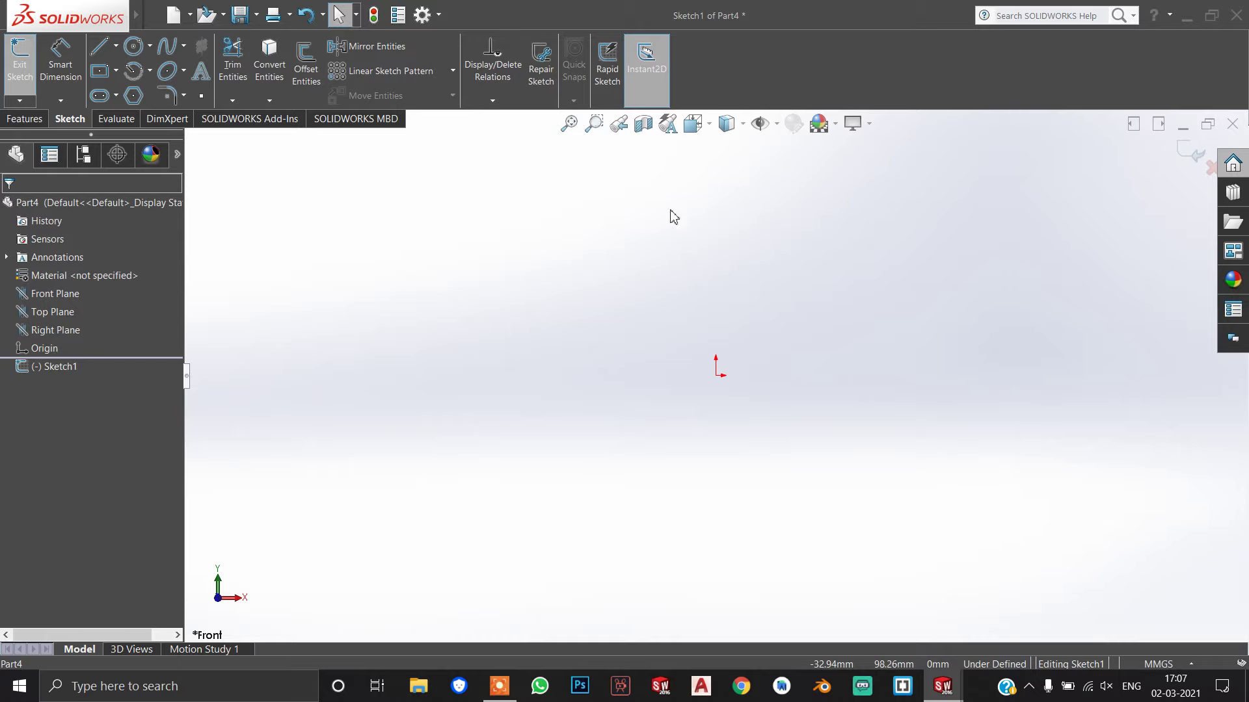
pyautogui.click(99, 70)
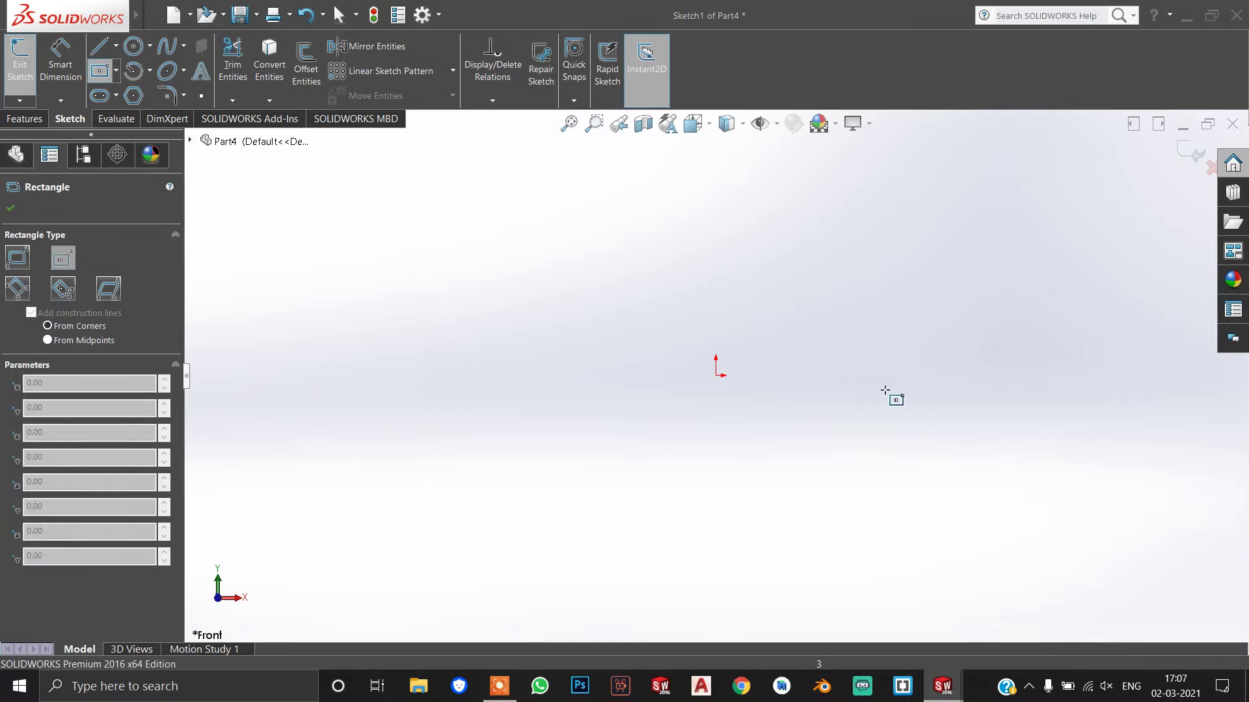
pyautogui.click(716, 375)
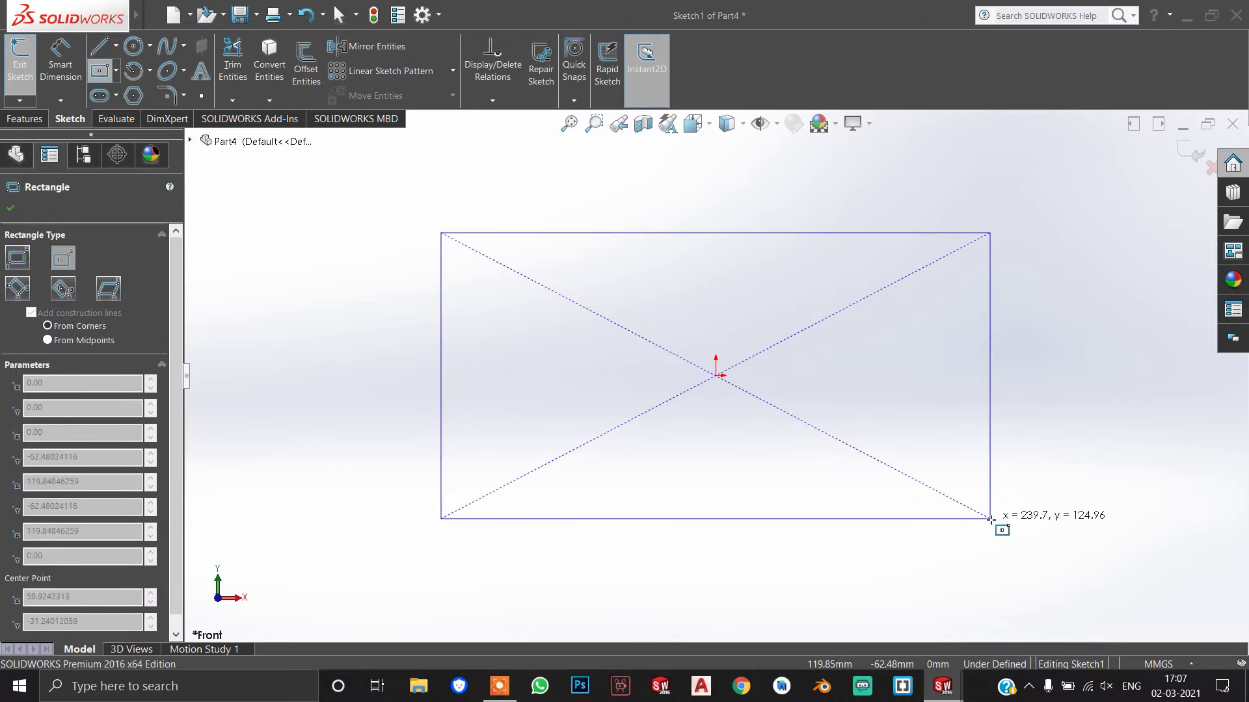
pyautogui.click(990, 520)
# Step: Power-trim away the rectangle's diagonal construction lines
pyautogui.click(232, 58)
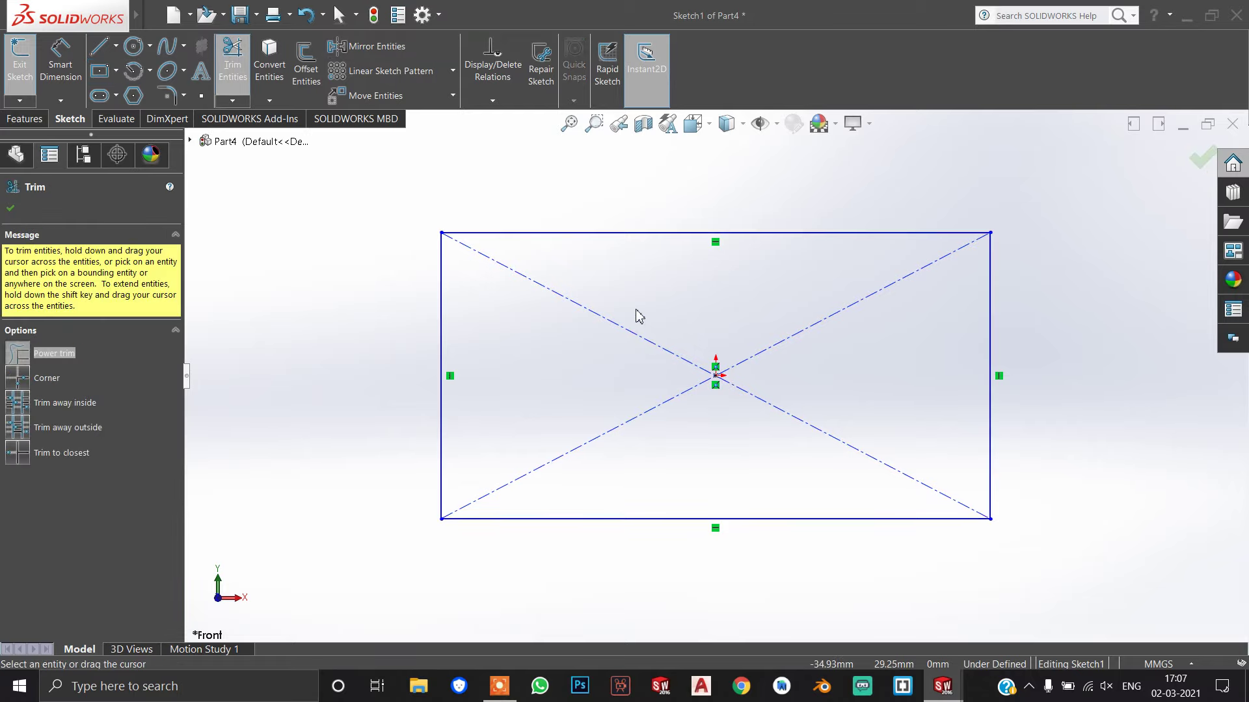
pyautogui.moveTo(640, 317); pyautogui.dragTo(767, 310)
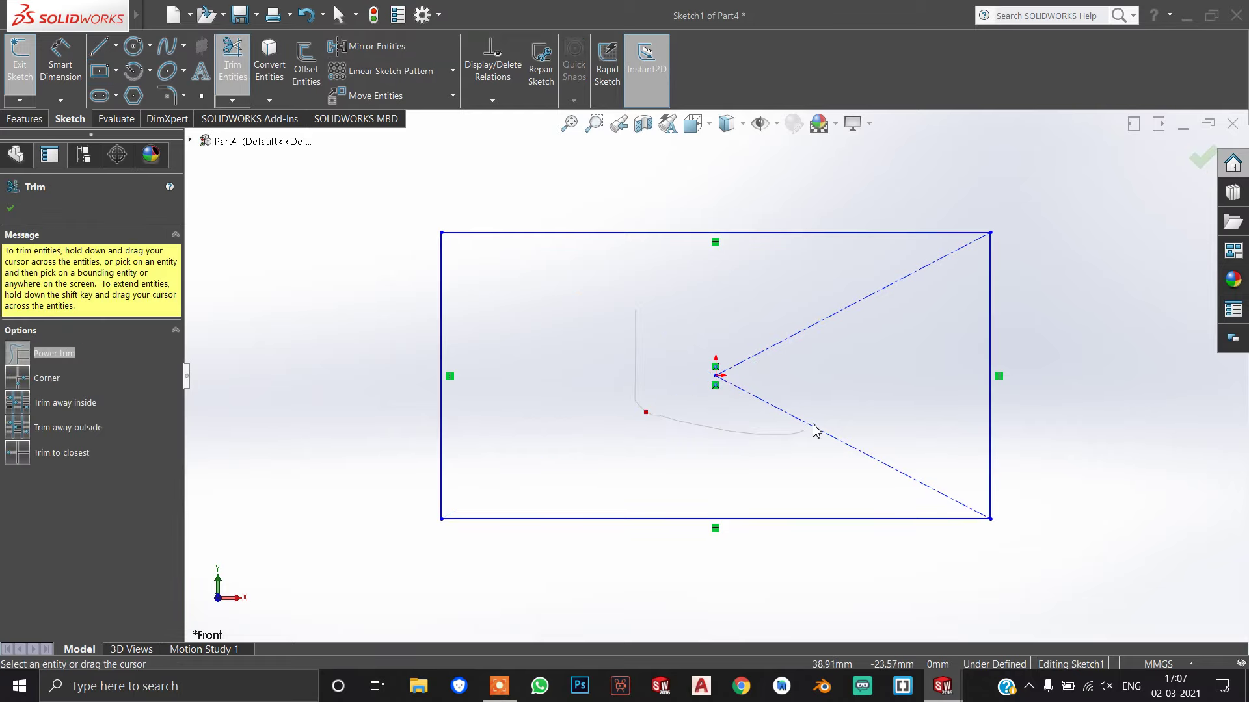
pyautogui.click(104, 58)
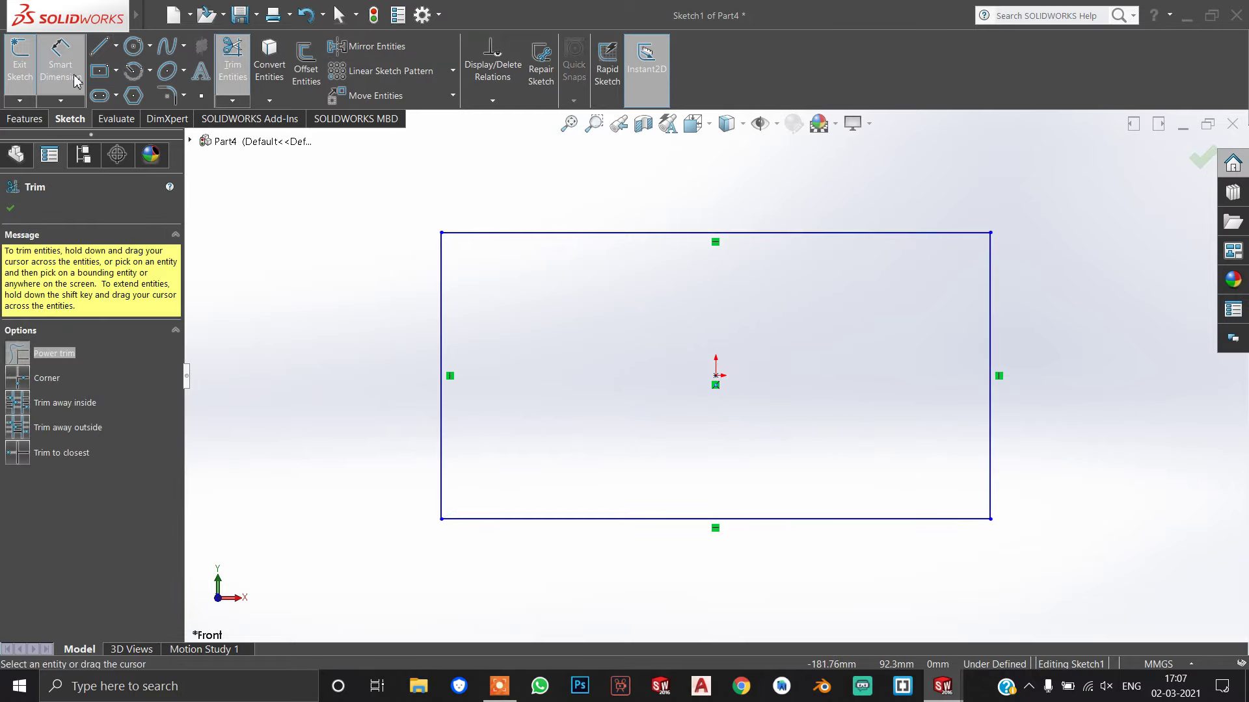
# Step: Dimension the rectangle's top edge to 250 mm and its right edge to 100 mm
pyautogui.click(492, 233)
pyautogui.click(496, 197)
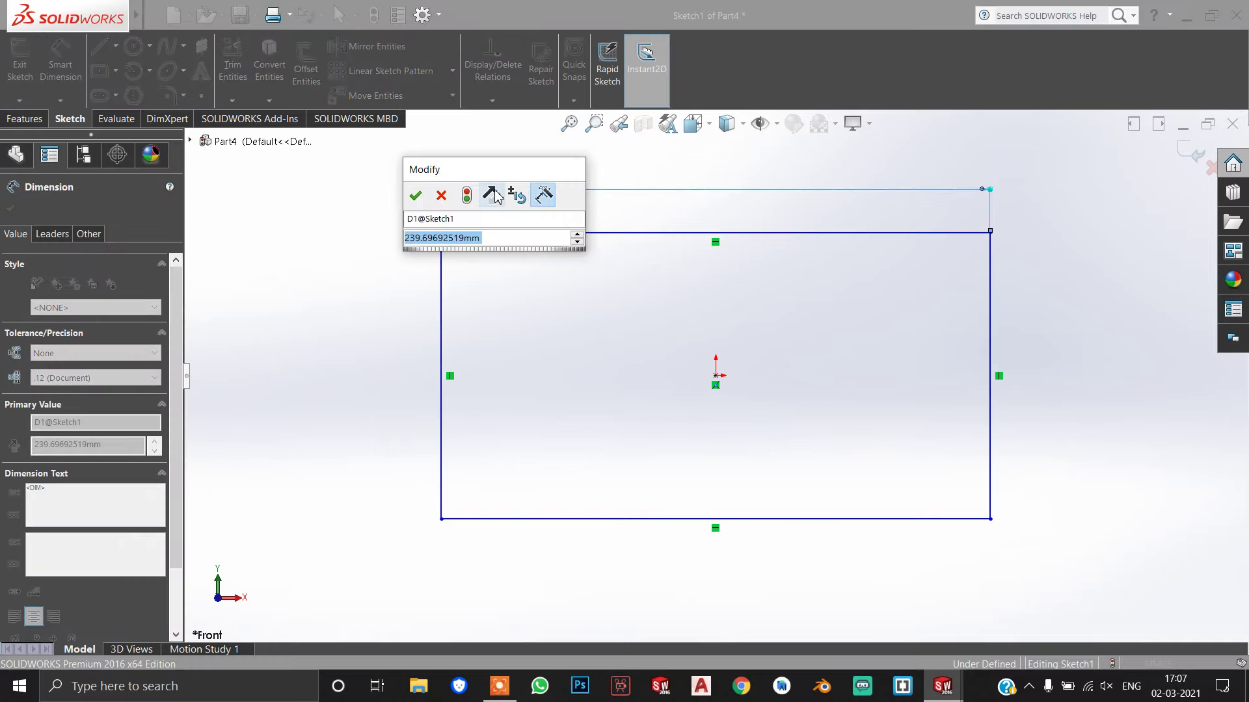
pyautogui.write('250')
pyautogui.press('Return')
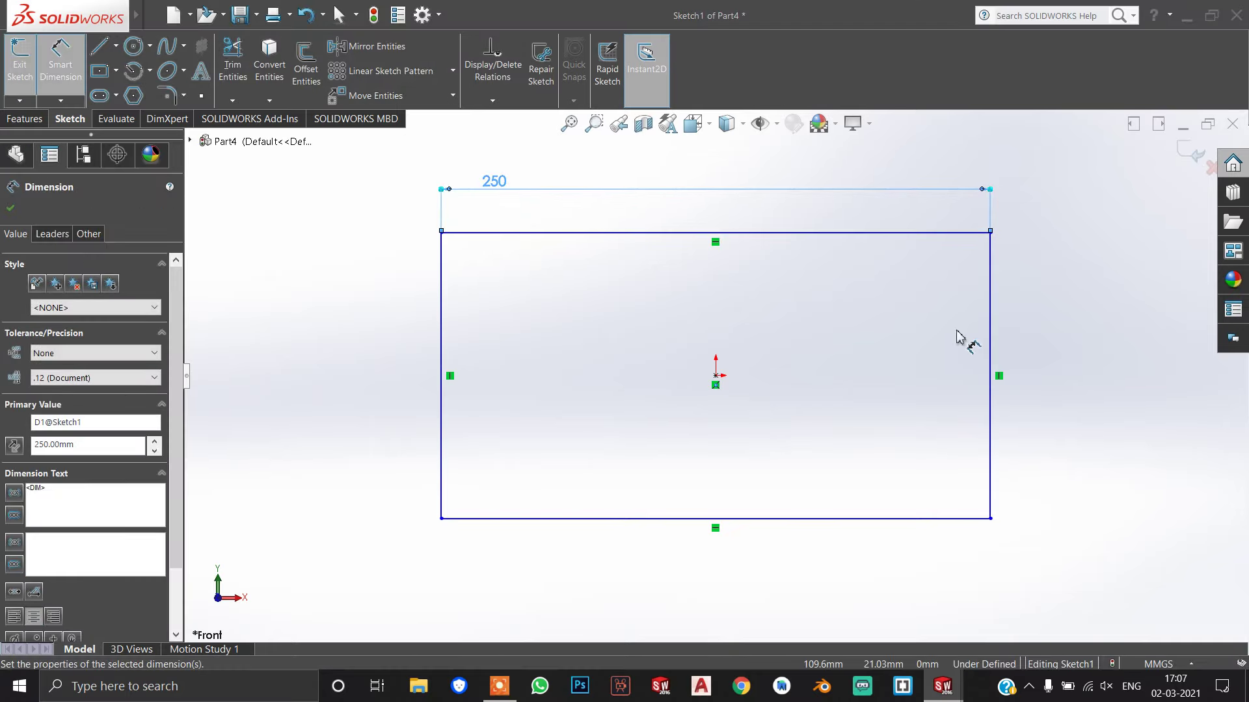
pyautogui.click(991, 351)
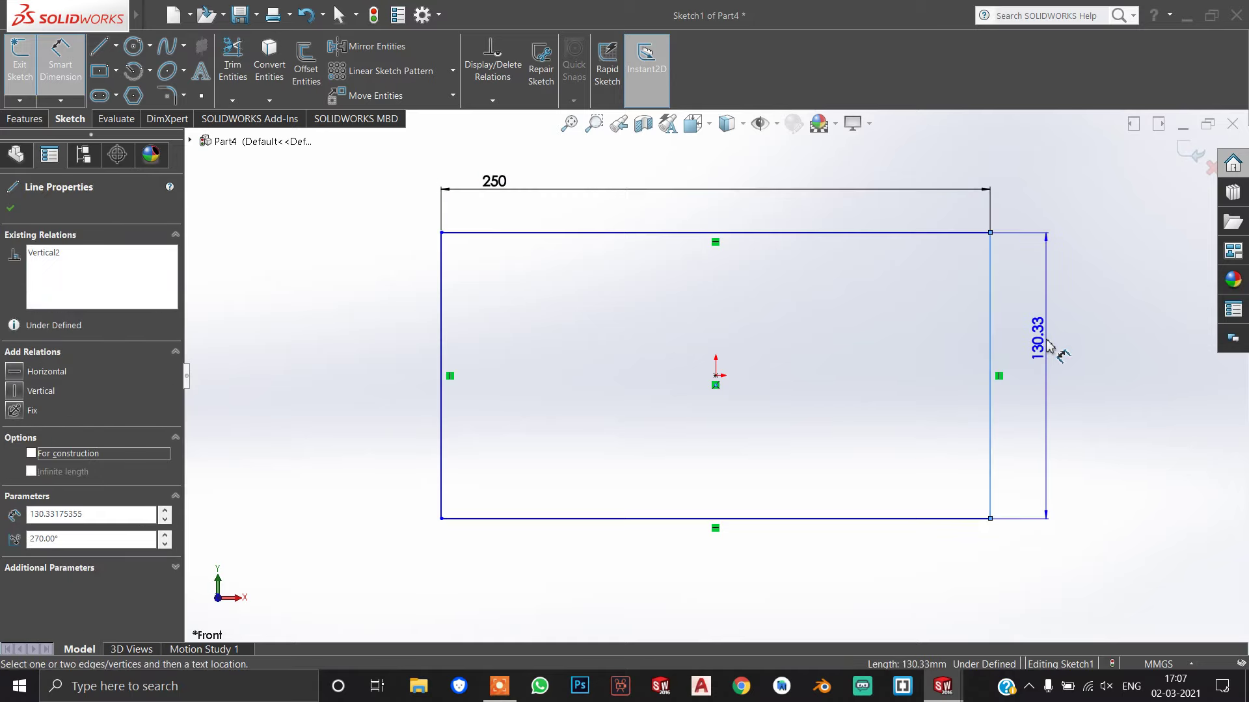
pyautogui.click(1047, 346)
pyautogui.write('2')
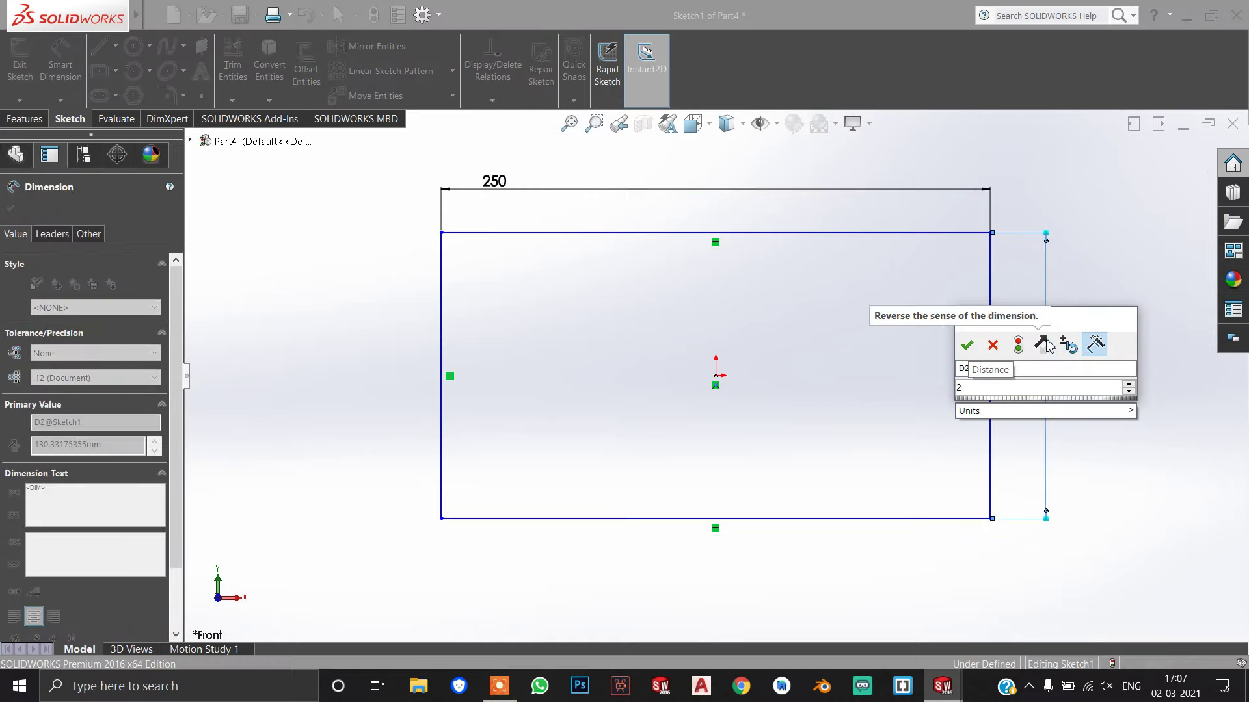
pyautogui.press('BackSpace')
pyautogui.write('100')
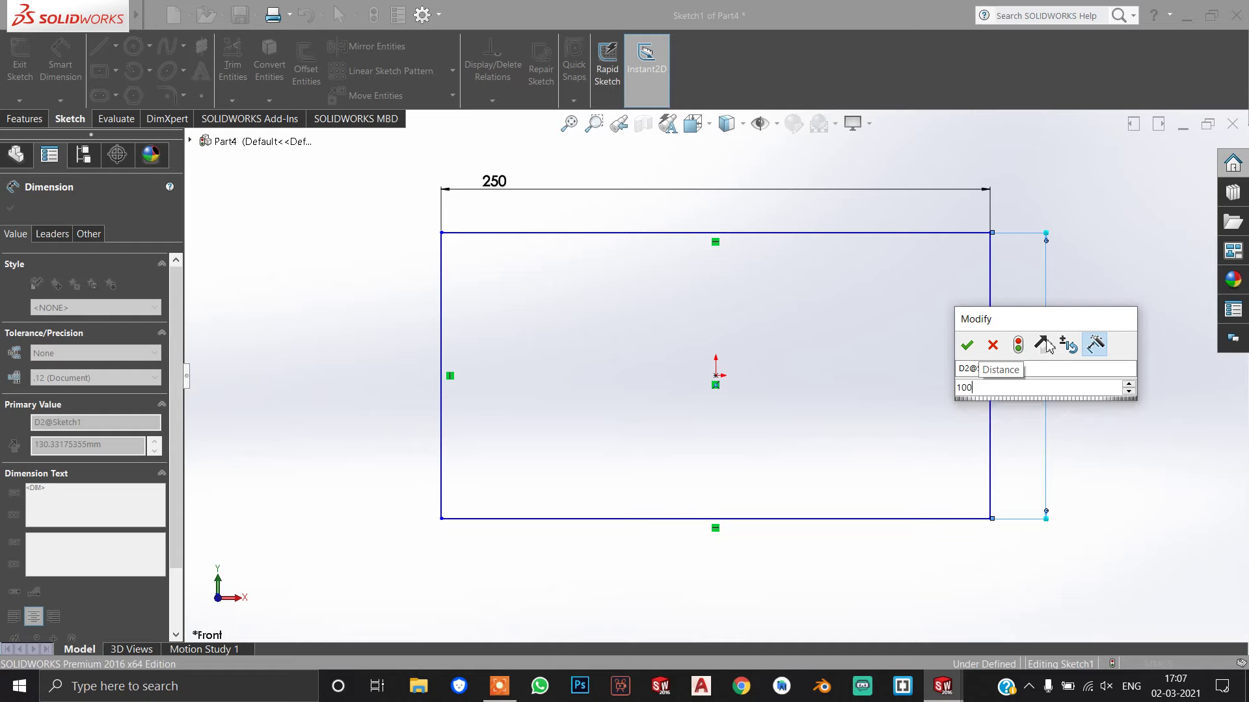
pyautogui.press('Return')
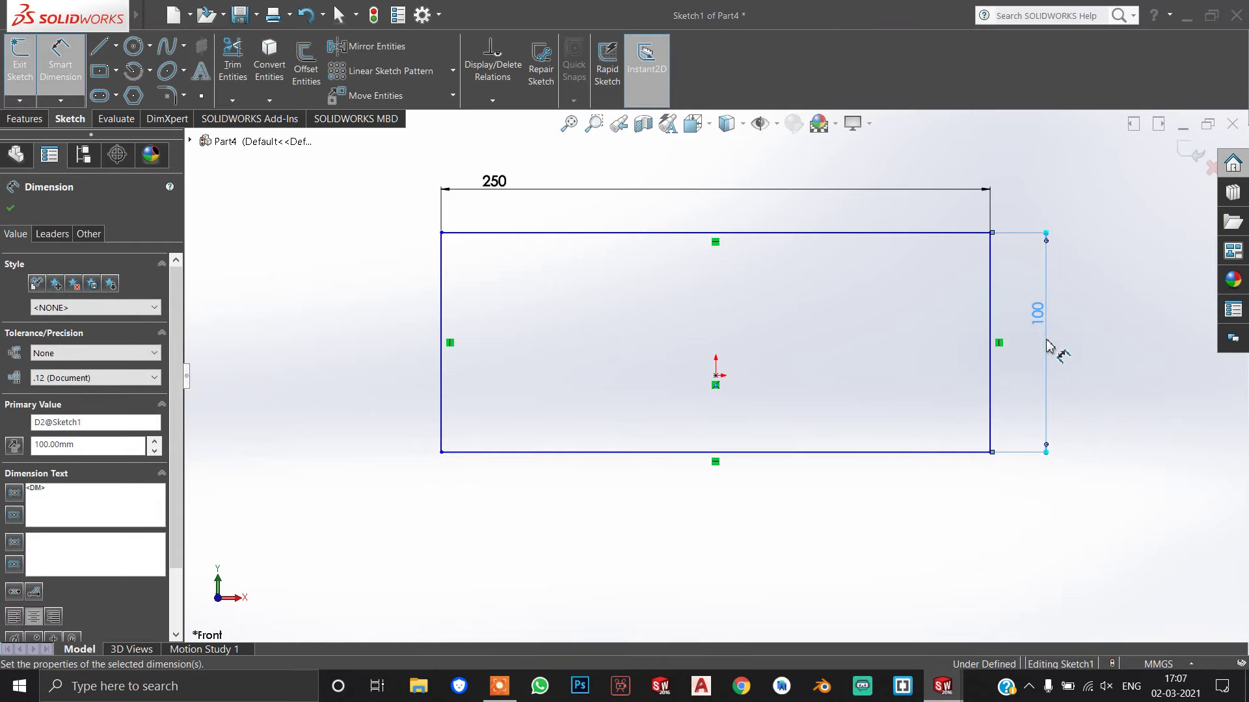
pyautogui.scroll(-1, 1146, 264)
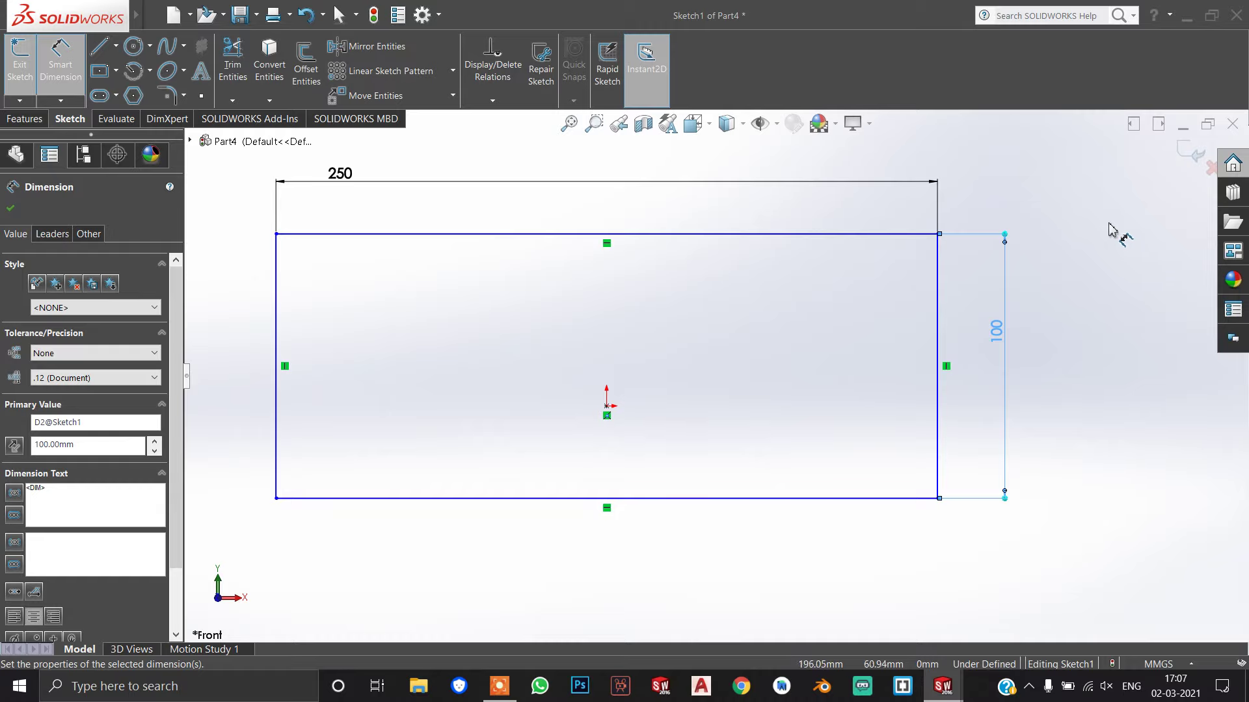
pyautogui.click(1180, 148)
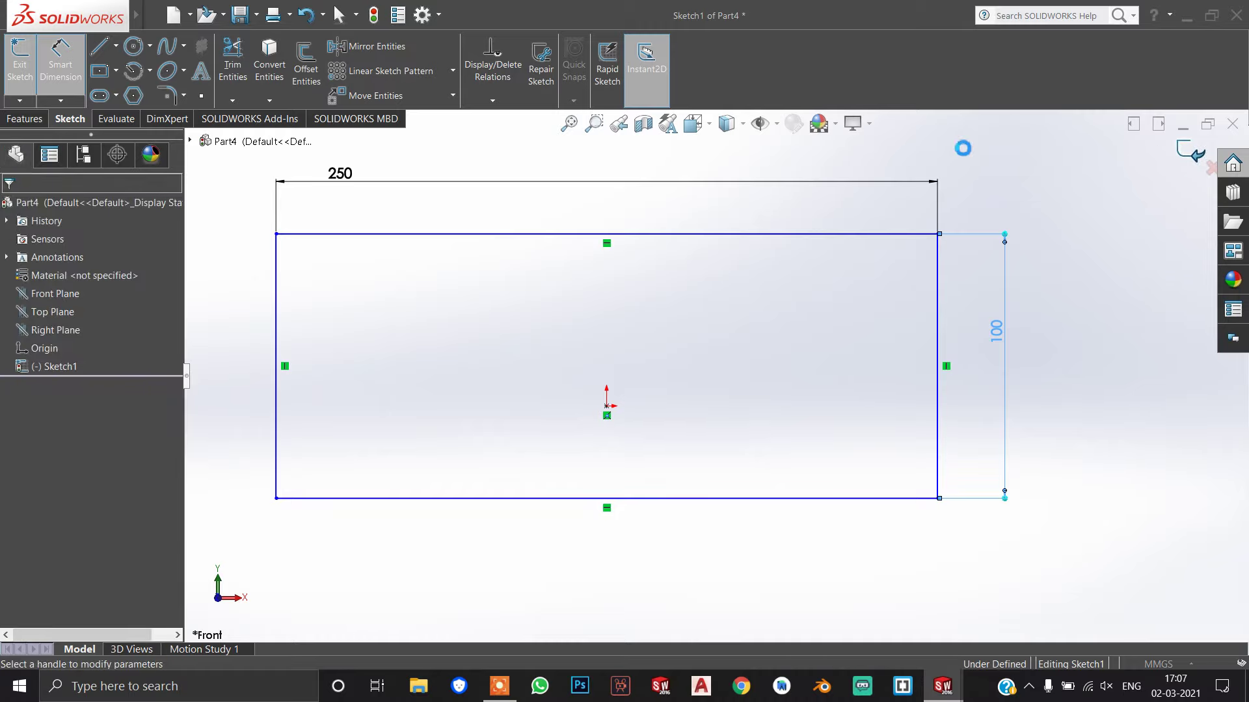
# Step: Create Boss-Extrude1 from the rectangle with a Mid Plane end condition and 100 mm depth
pyautogui.press('e')
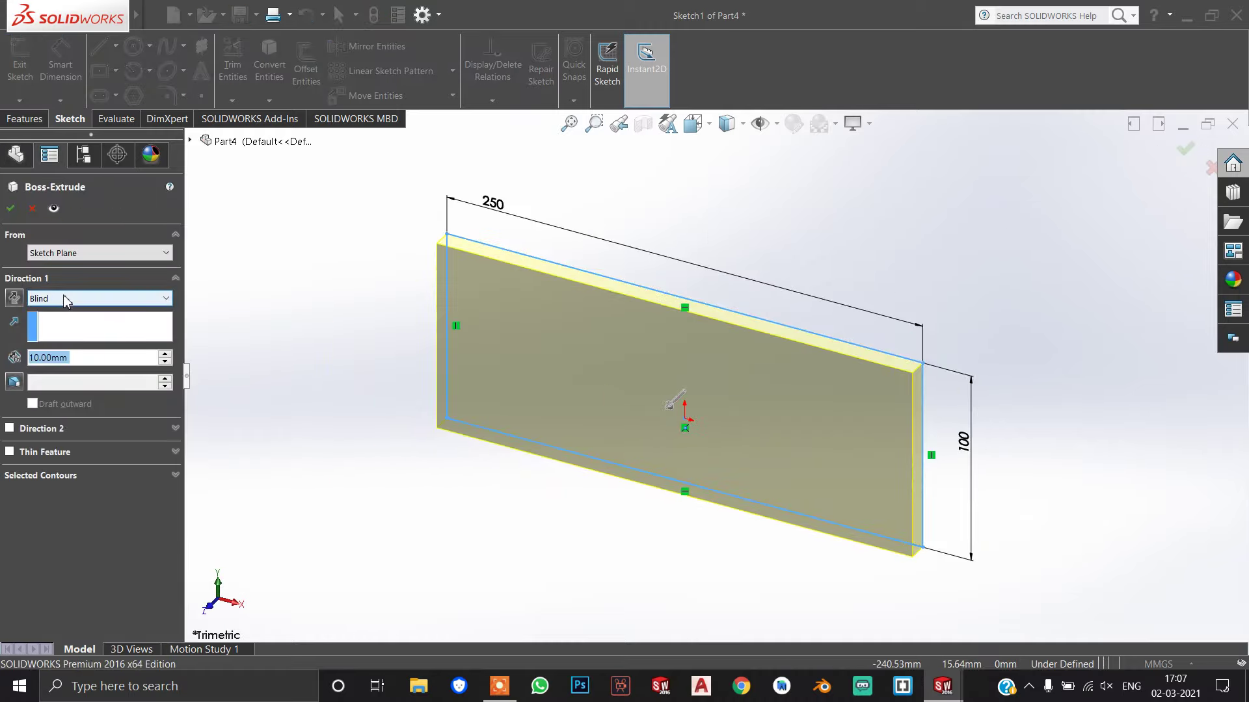
pyautogui.click(61, 299)
pyautogui.click(60, 376)
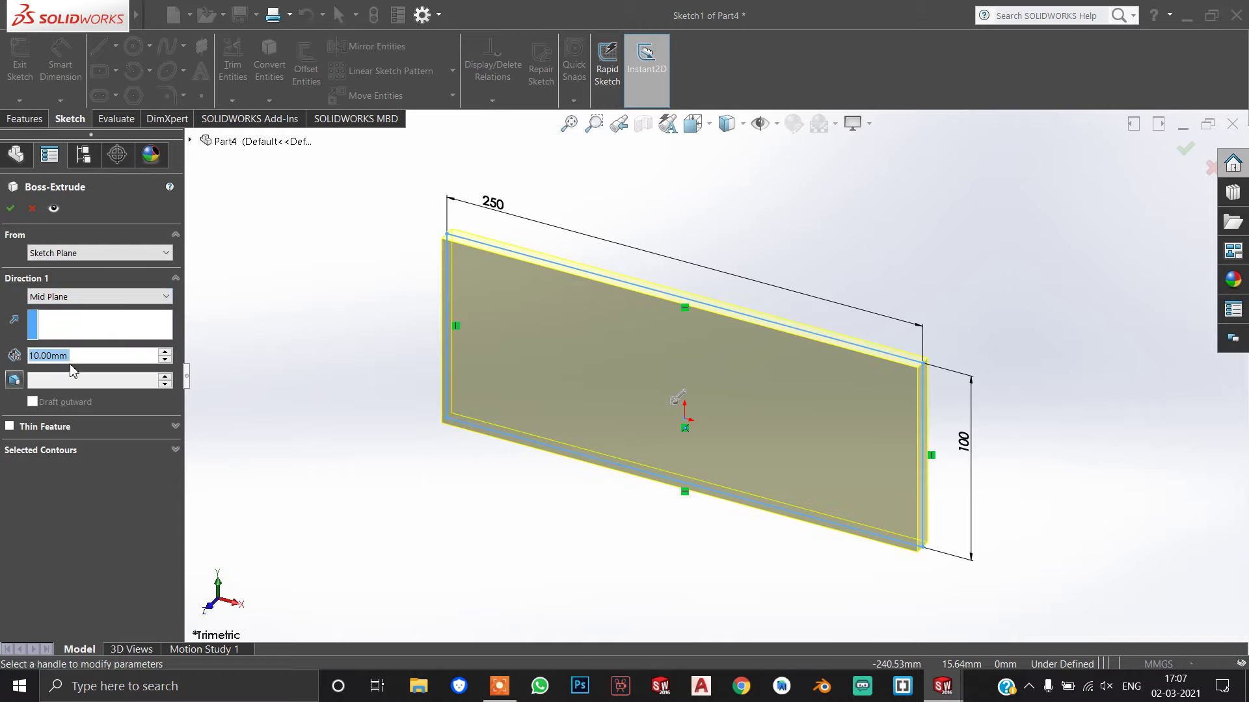
pyautogui.write('50')
pyautogui.press('Return')
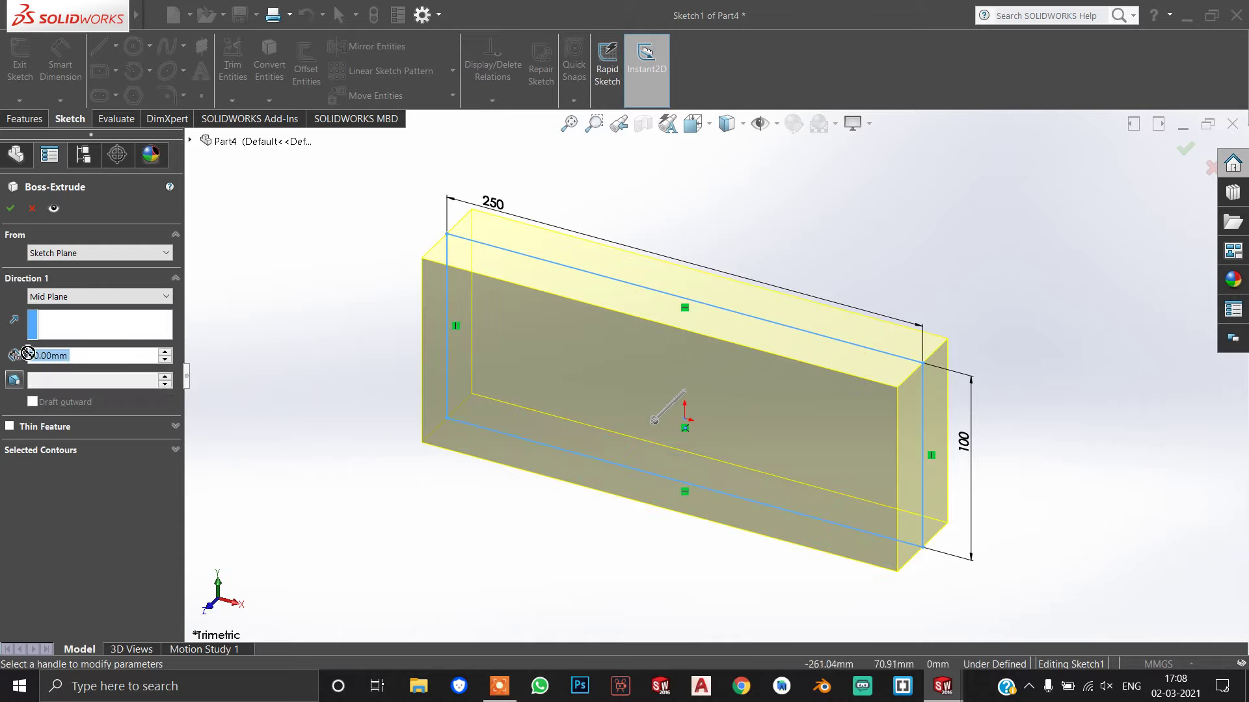
pyautogui.write('1000')
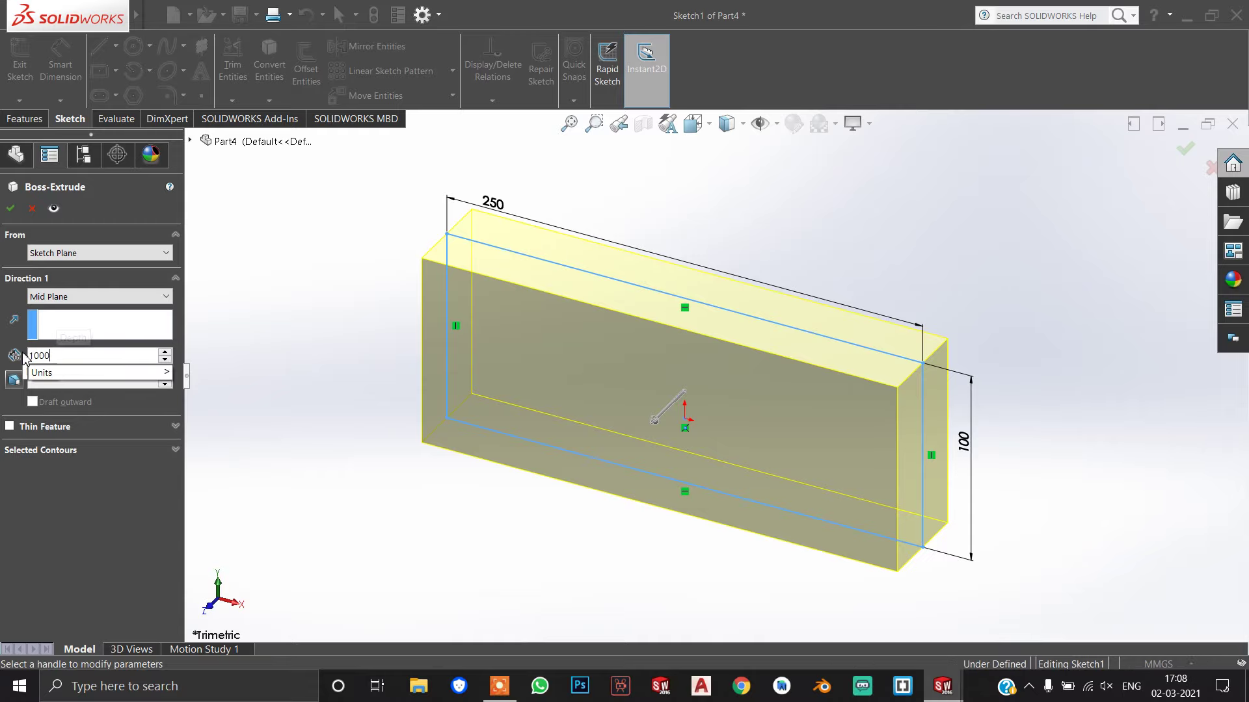
pyautogui.press('BackSpace')
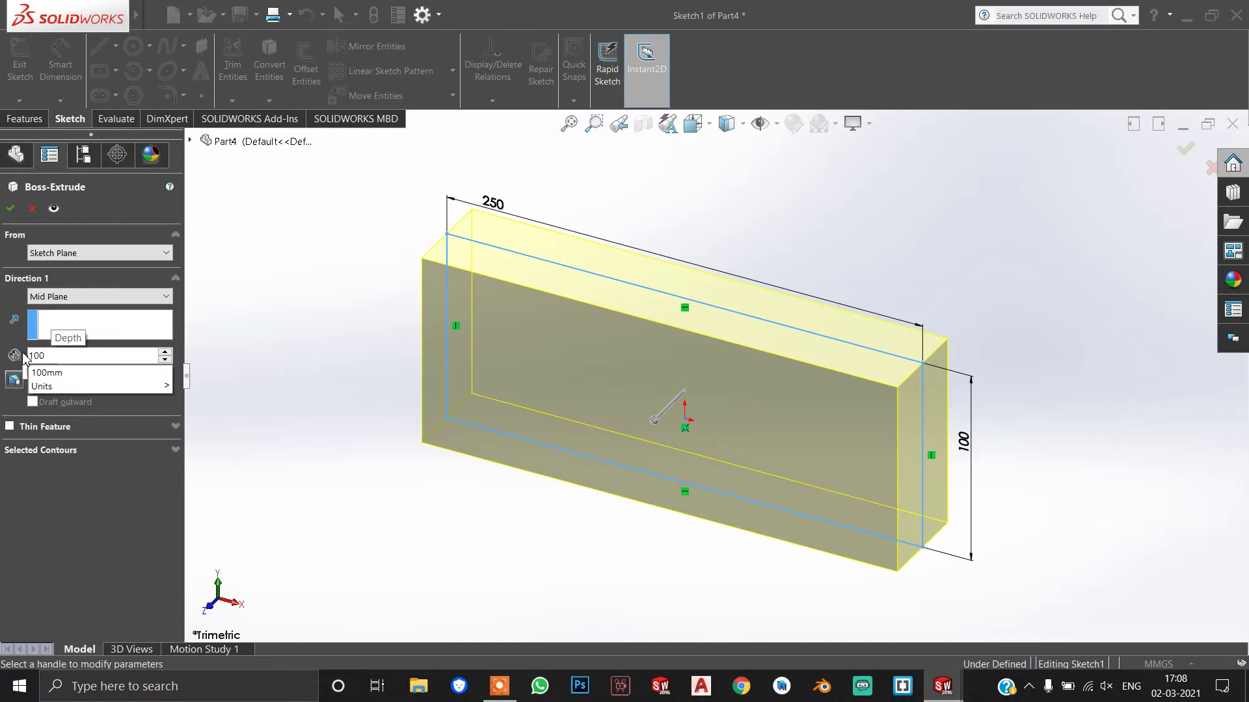
pyautogui.press('Return')
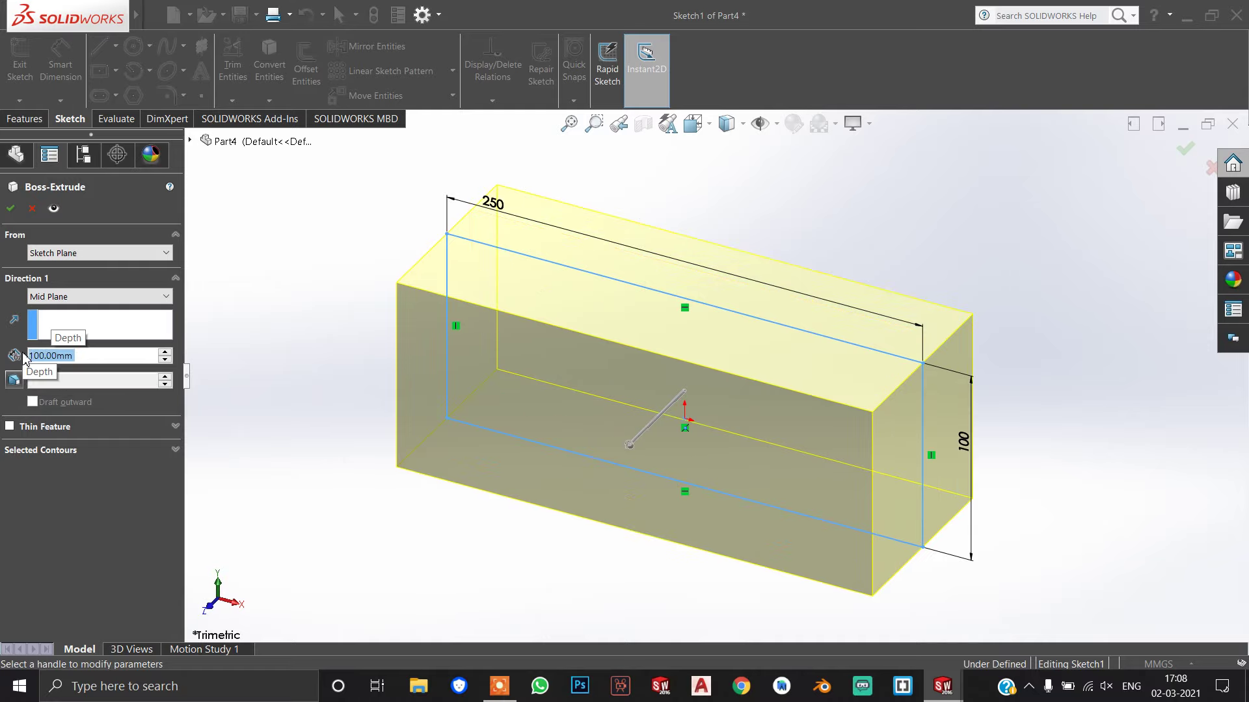
pyautogui.click(1184, 146)
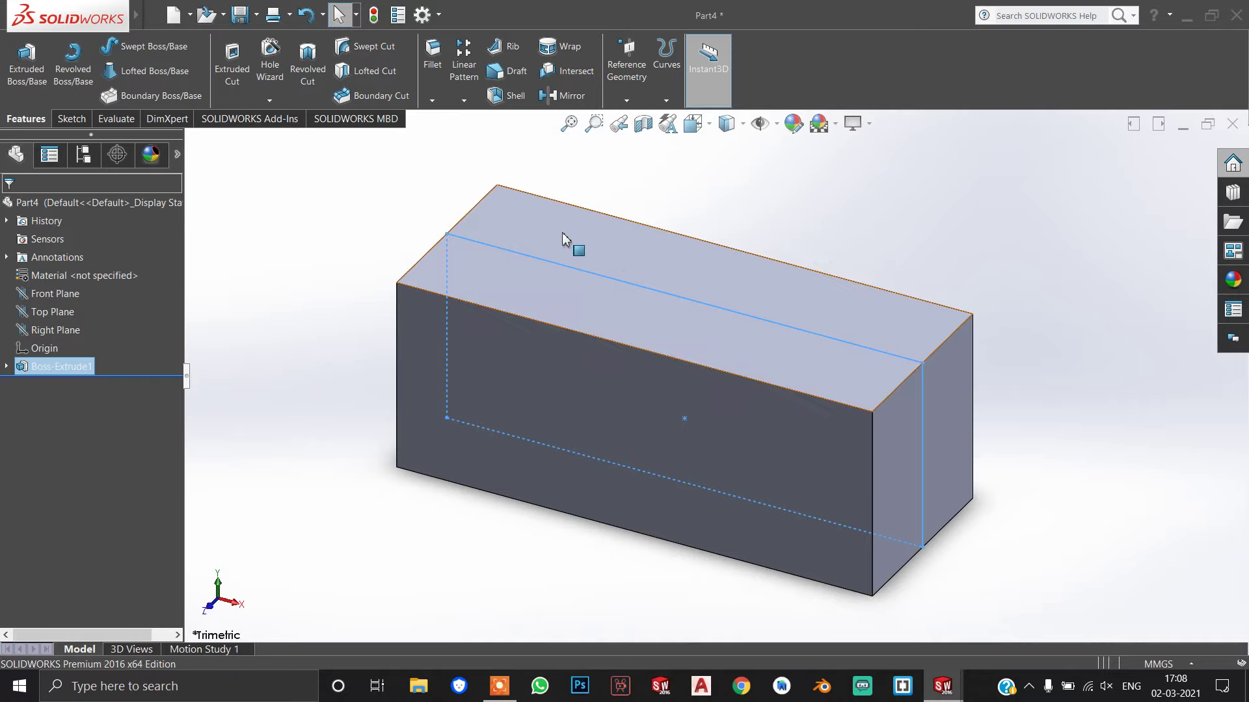
# Step: Select the block's top face, view it Normal To, and open a new sketch on it
pyautogui.click(617, 259)
pyautogui.press('space')
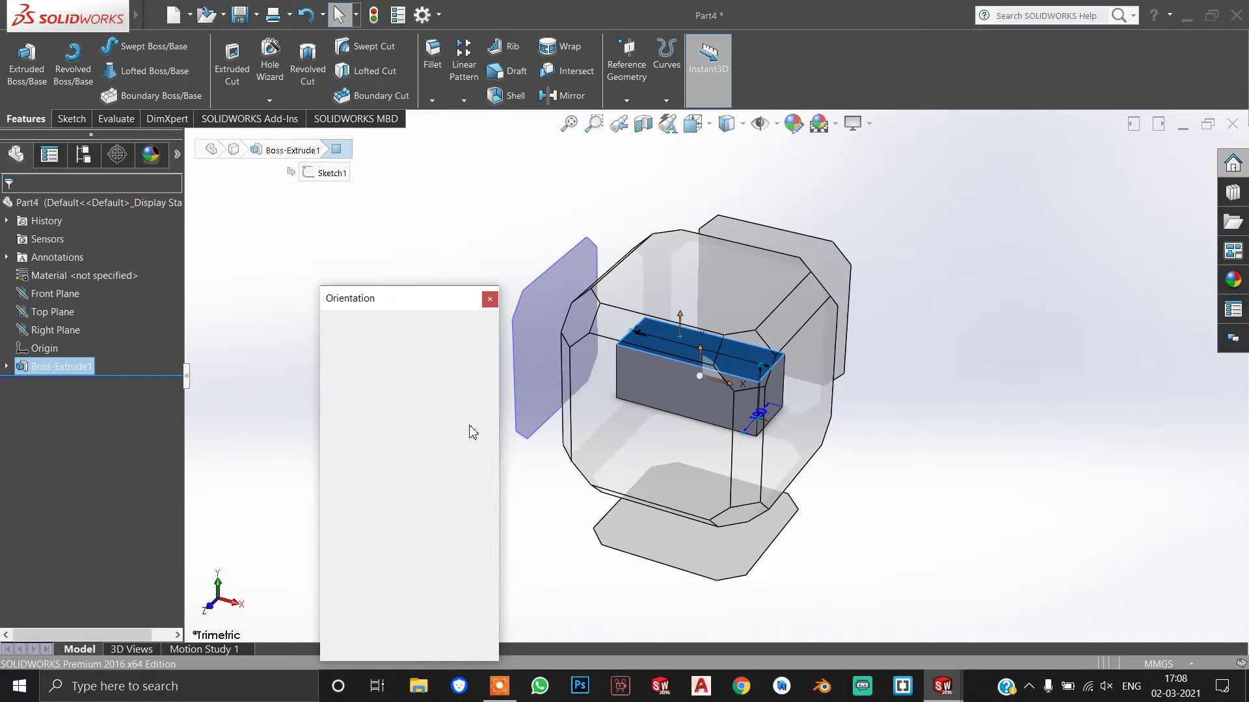
pyautogui.click(487, 405)
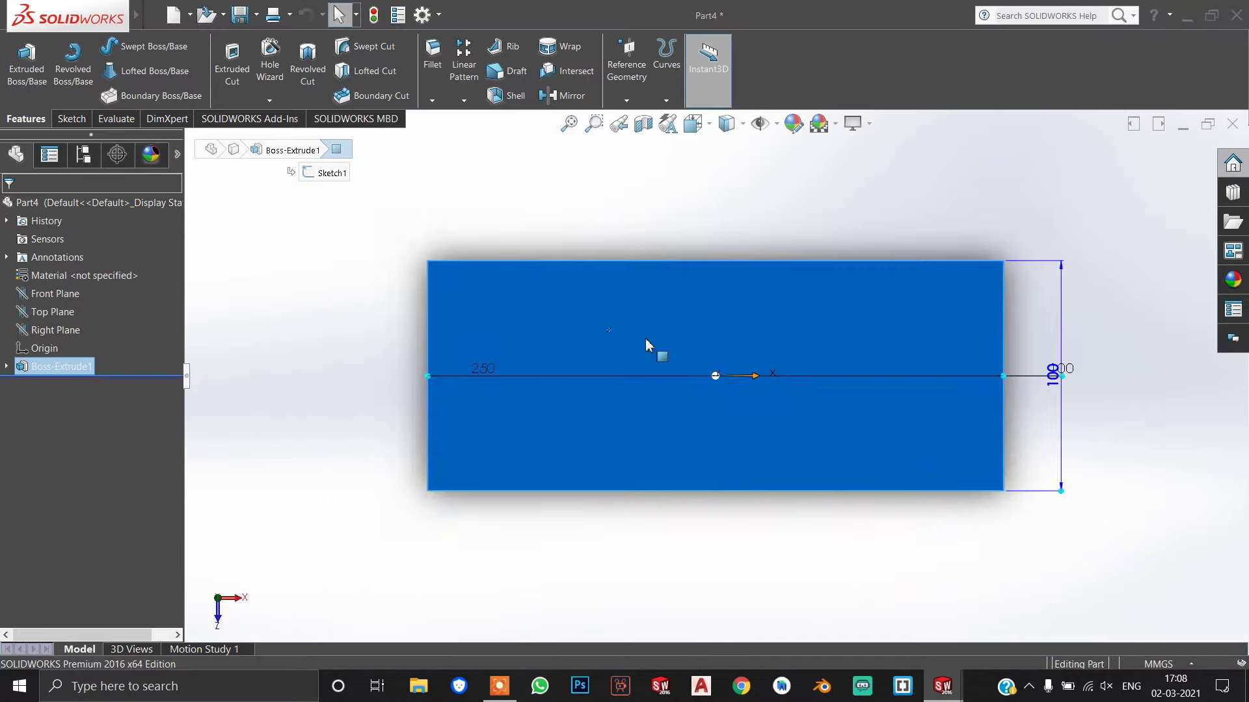
pyautogui.scroll(-2, 390, 417)
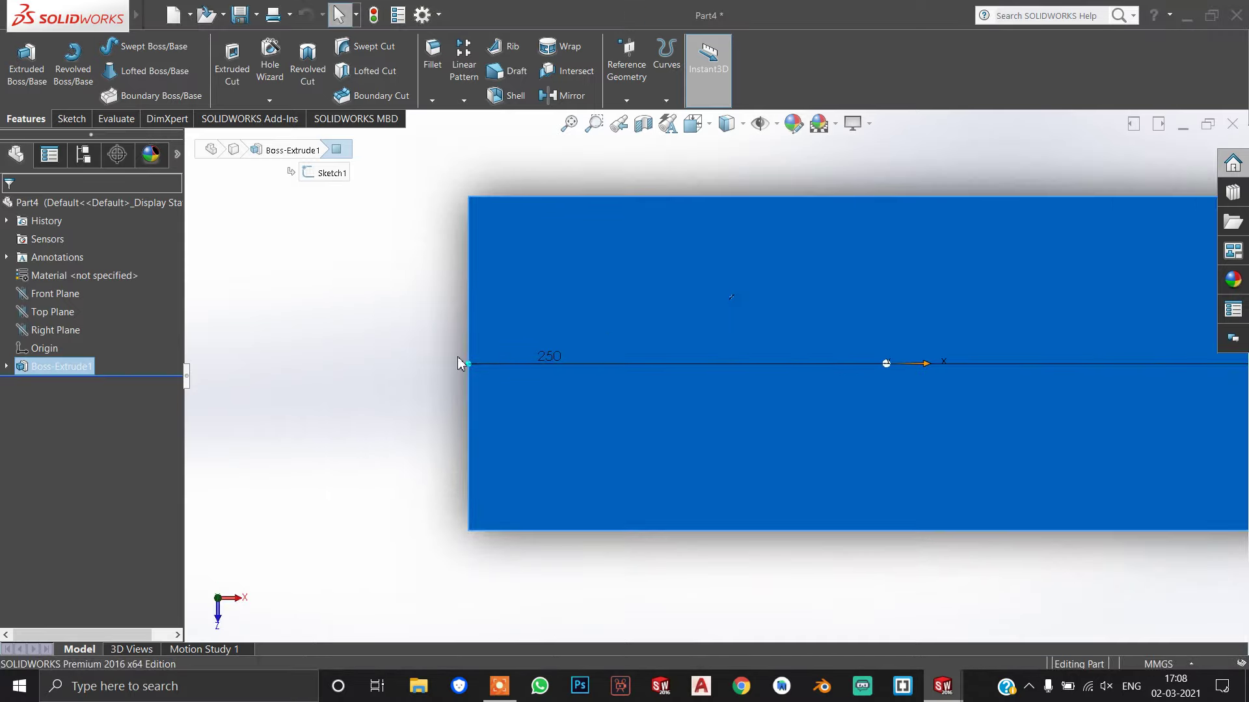
pyautogui.press('l')
pyautogui.press('space')
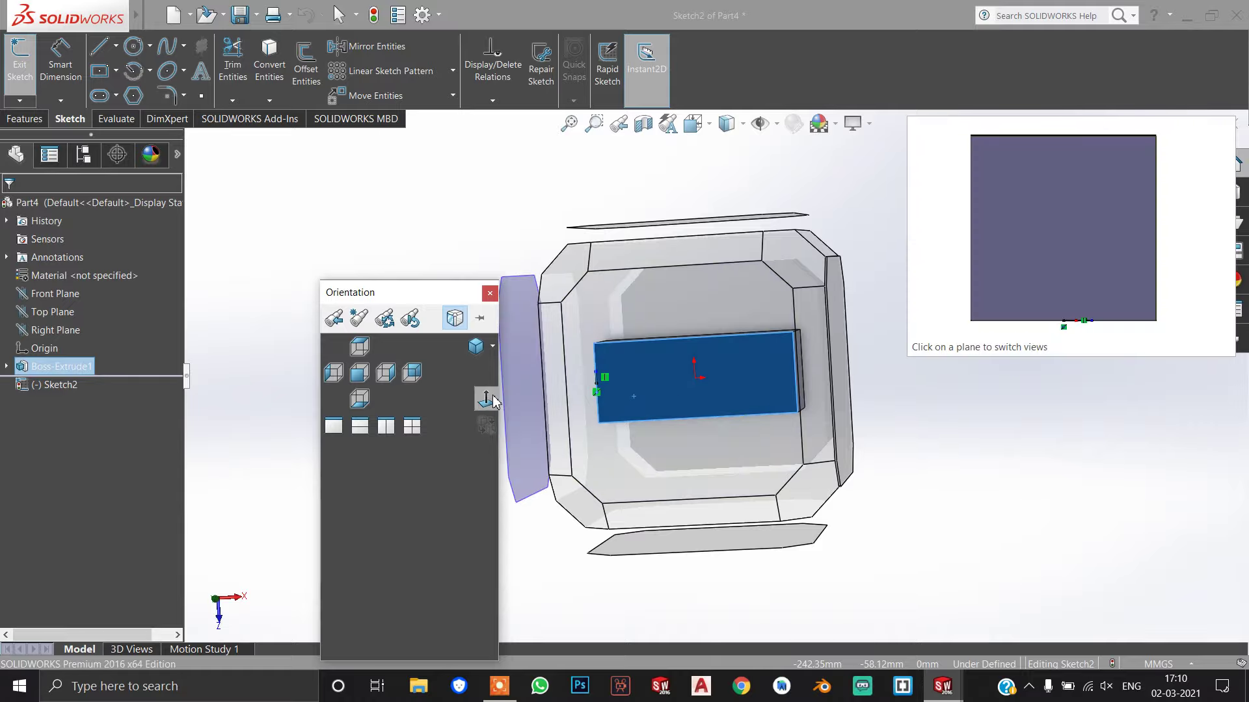
pyautogui.click(517, 390)
pyautogui.scroll(-3, 427, 384)
pyautogui.scroll(2, 501, 354)
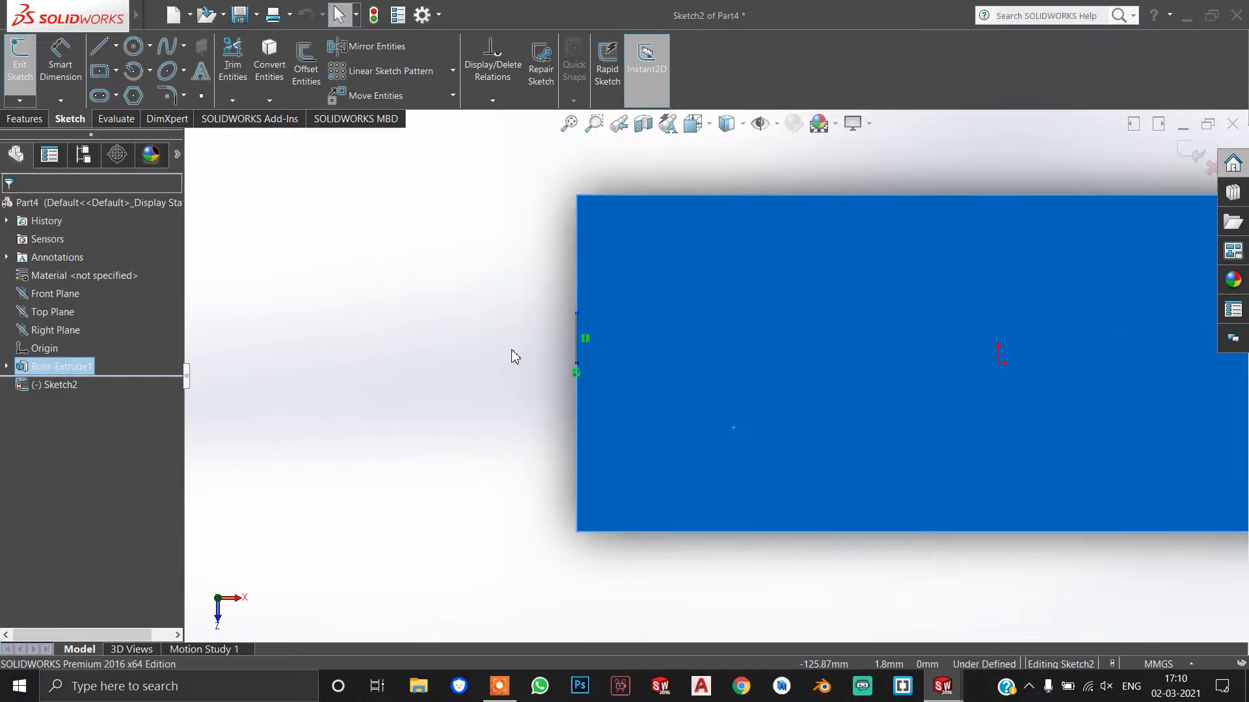
pyautogui.click(246, 61)
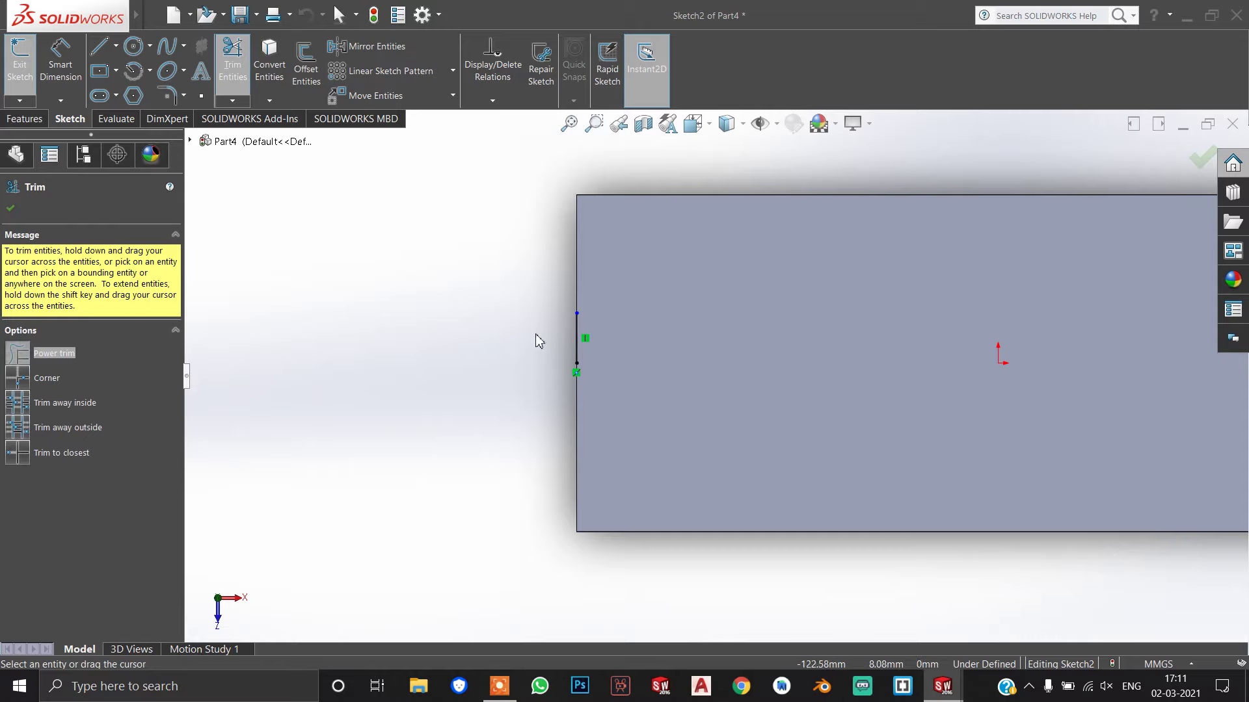
# Step: Trim the short stray line at the face's left edge
pyautogui.moveTo(537, 338); pyautogui.dragTo(589, 339)
pyautogui.click(104, 57)
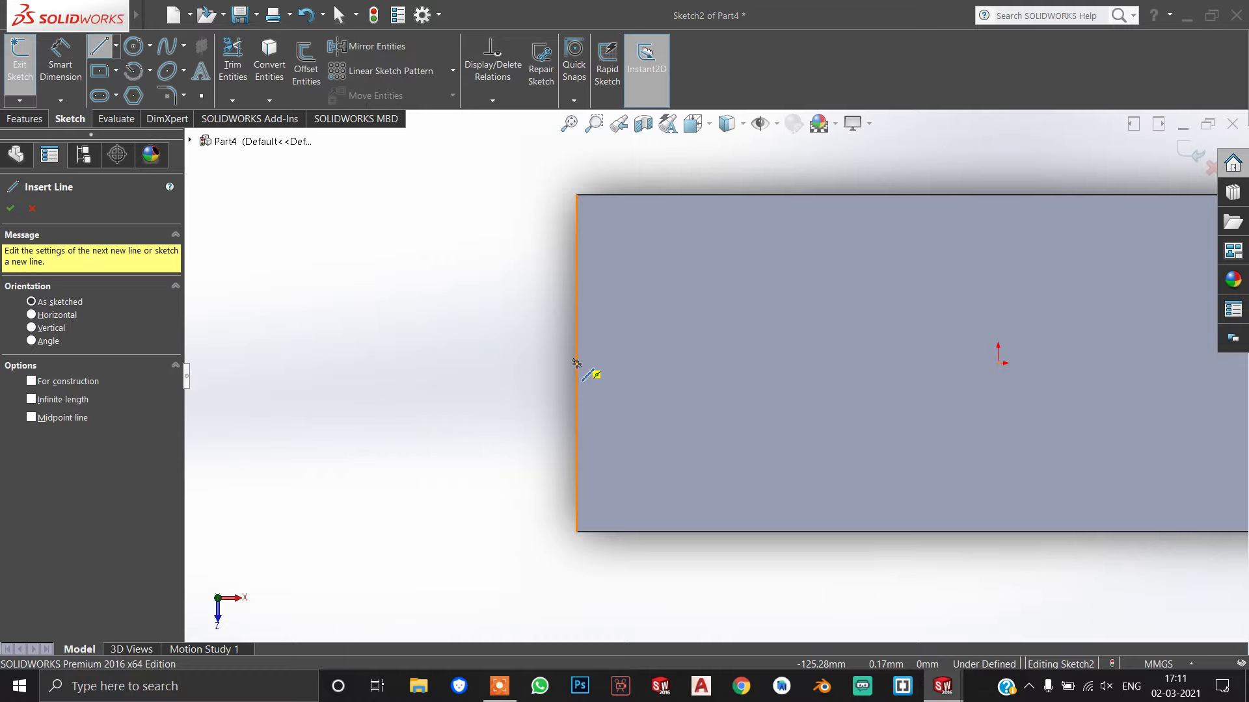
# Step: Sketch the upper region: a short left-edge line, a 93.30 mm horizontal, and a vertical to the top
pyautogui.click(576, 363)
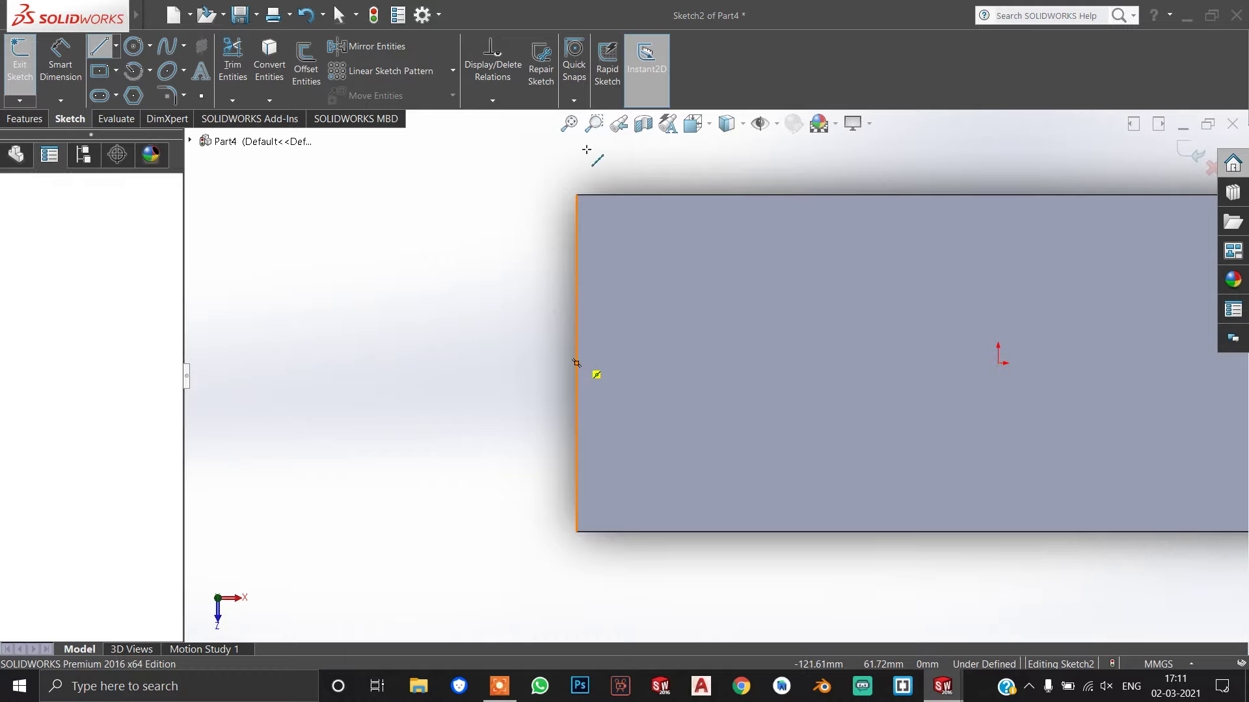
pyautogui.click(575, 171)
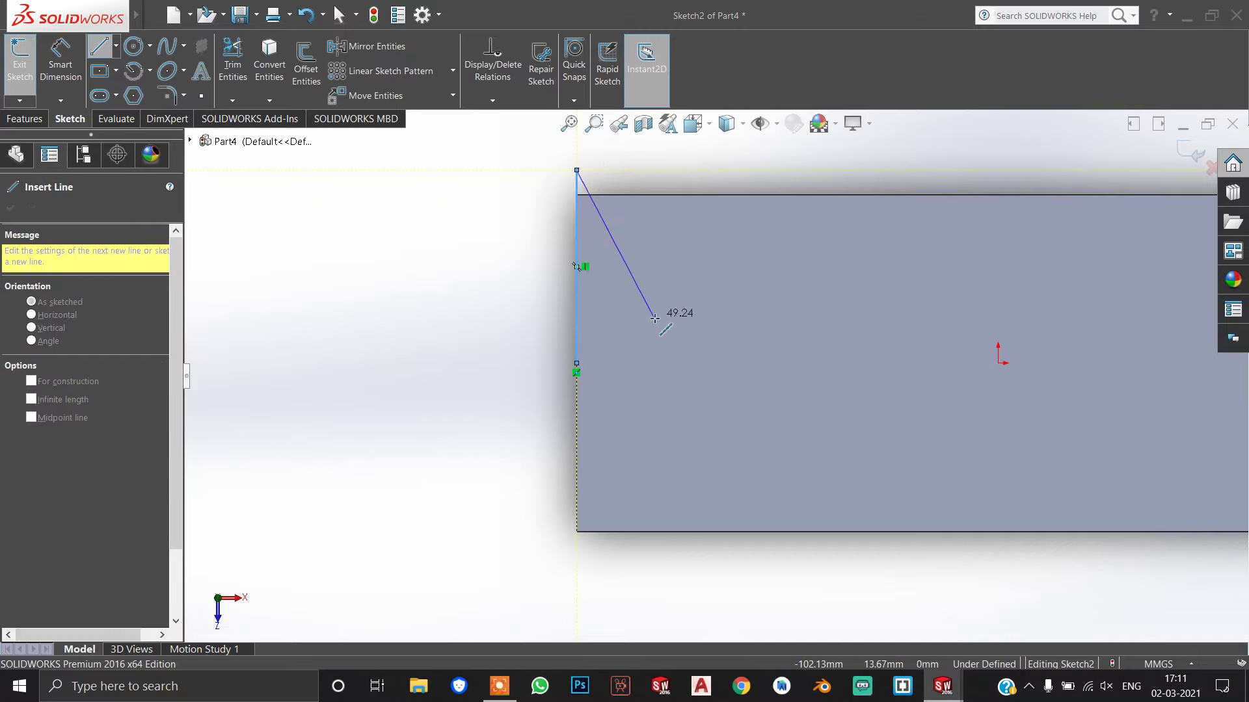
pyautogui.hotkey('ctrl', 'z')
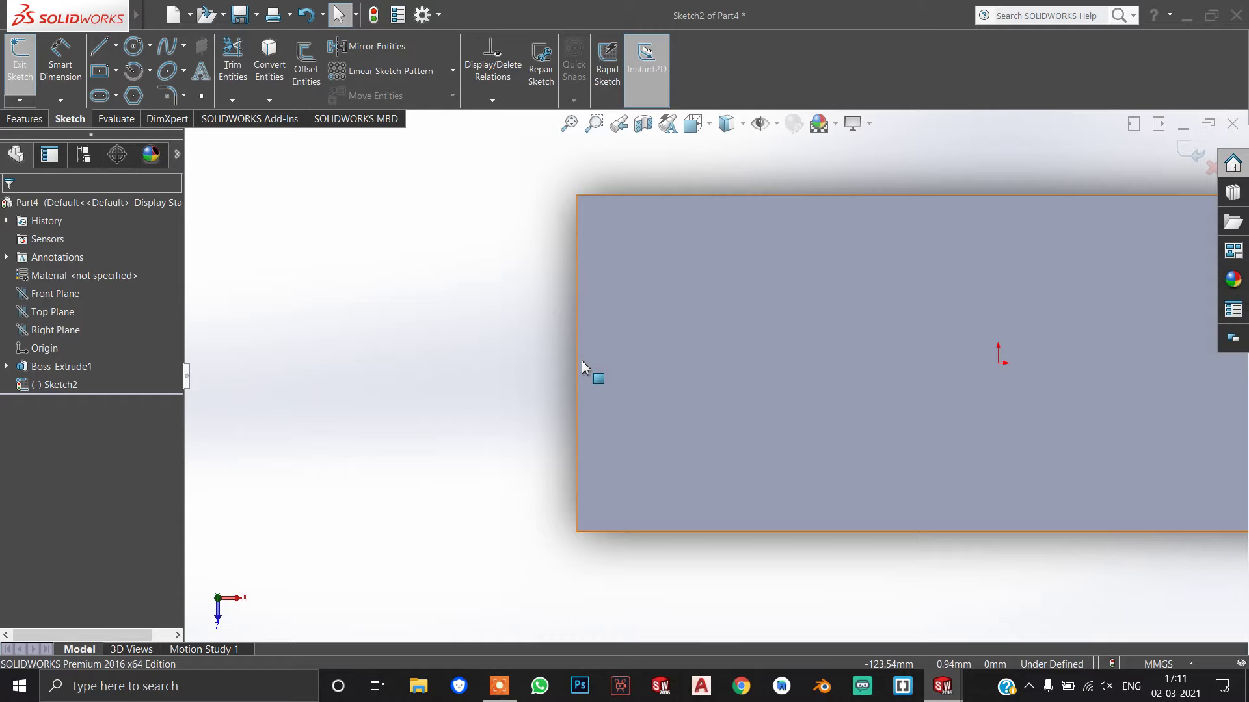
pyautogui.press('l')
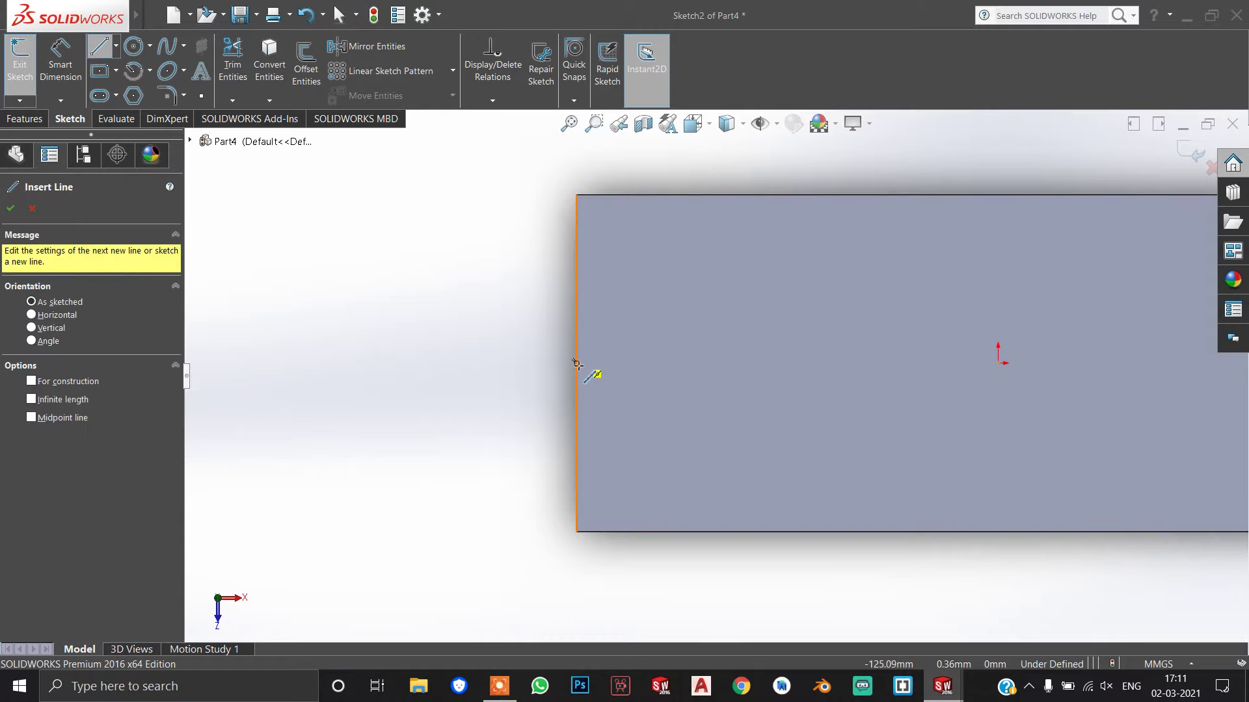
pyautogui.click(577, 363)
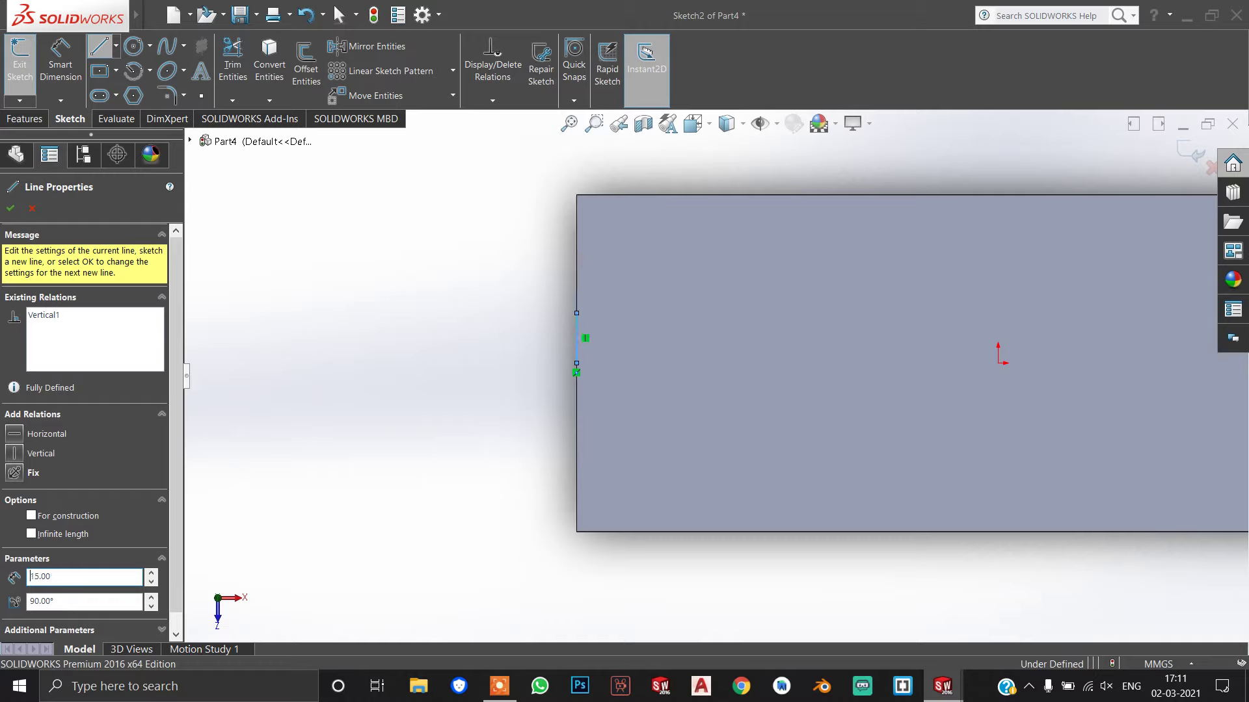
pyautogui.click(577, 313)
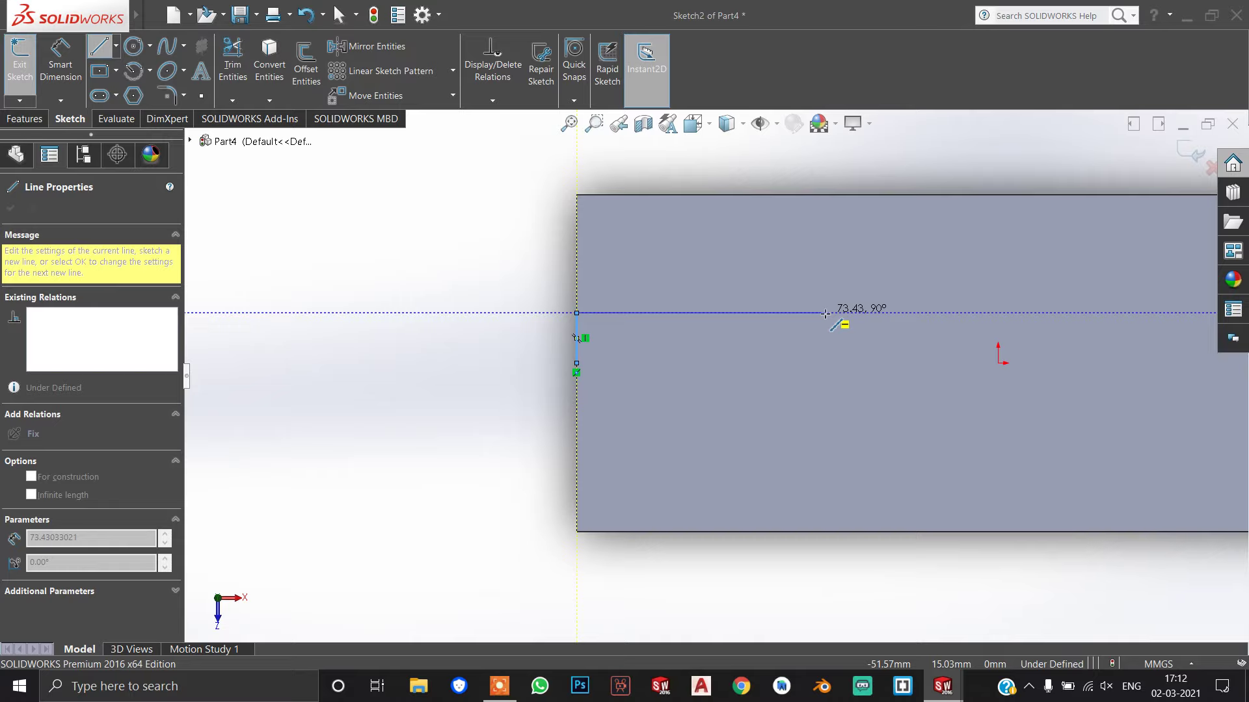
pyautogui.click(824, 313)
pyautogui.write('93.30')
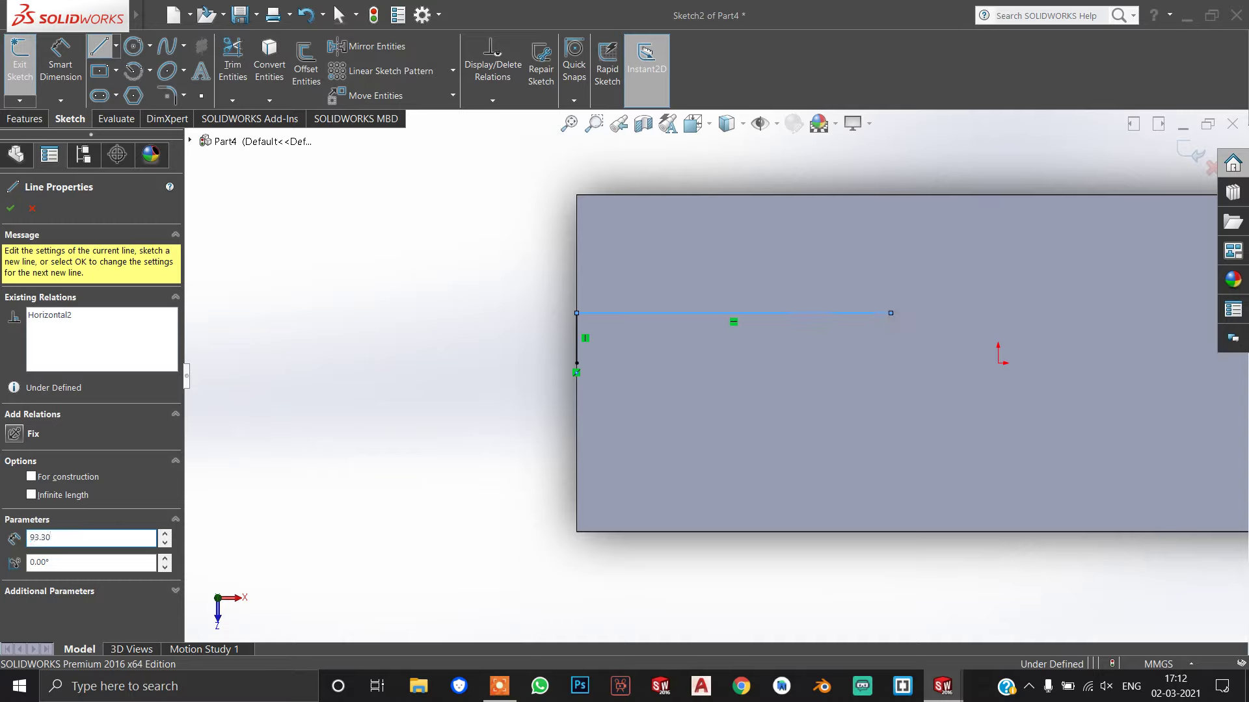
pyautogui.press('Return')
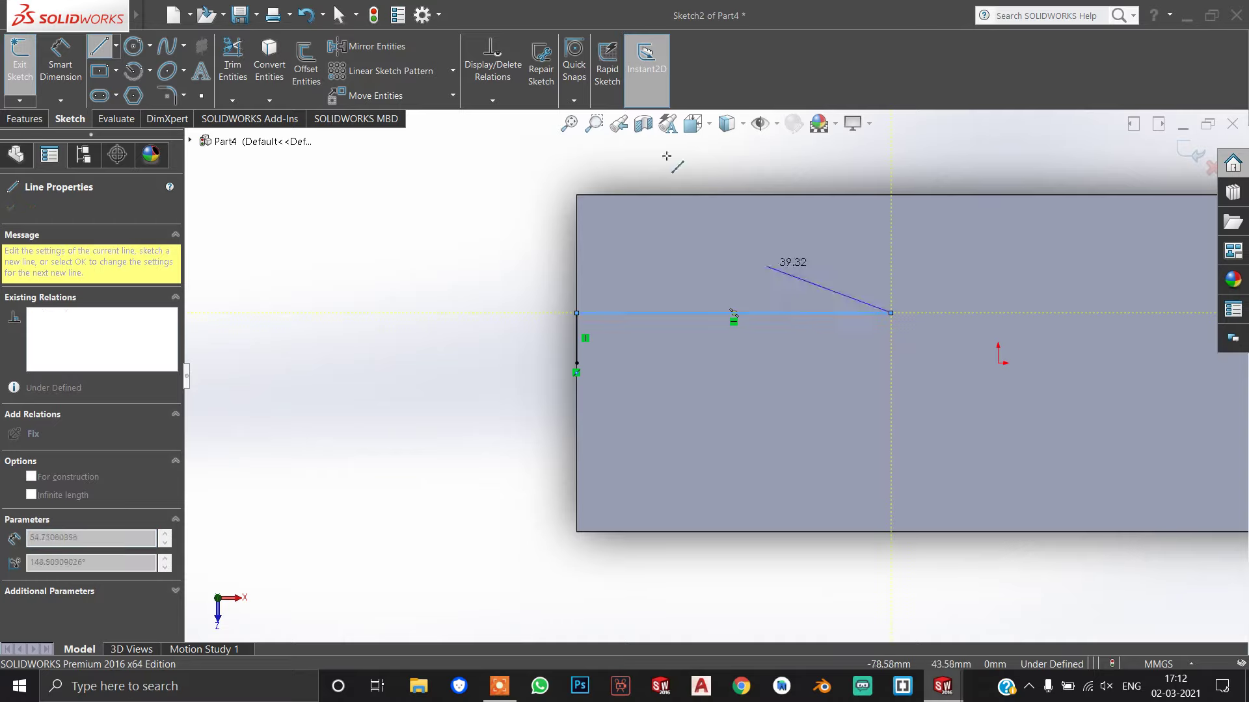
pyautogui.click(891, 194)
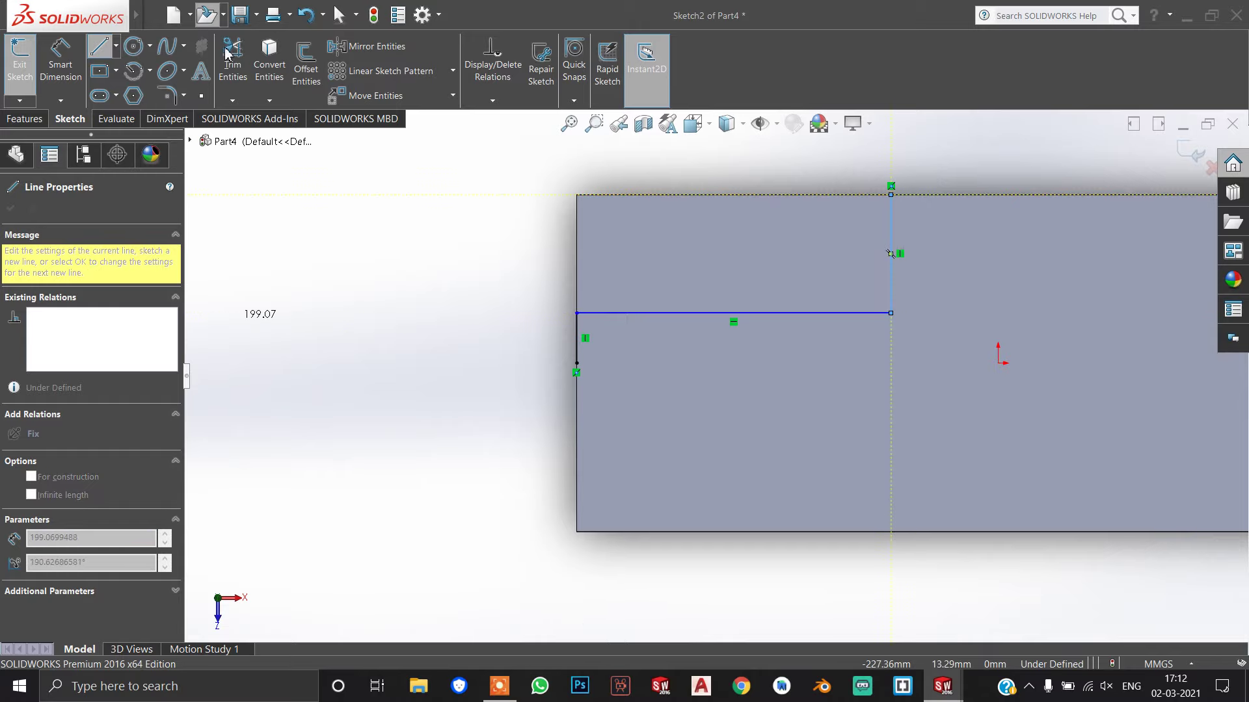
# Step: Sketch the lower region: a 15 mm drop, a horizontal, a vertical, and the bottom edge back
pyautogui.click(99, 46)
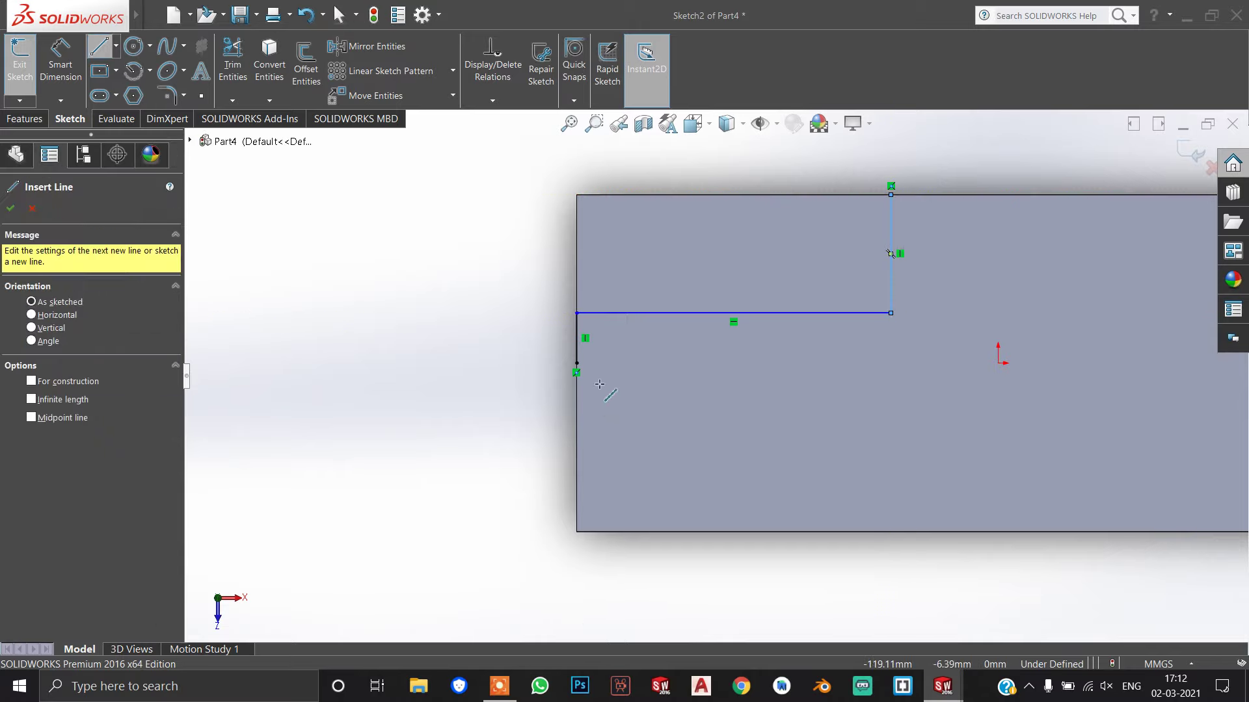
pyautogui.click(577, 363)
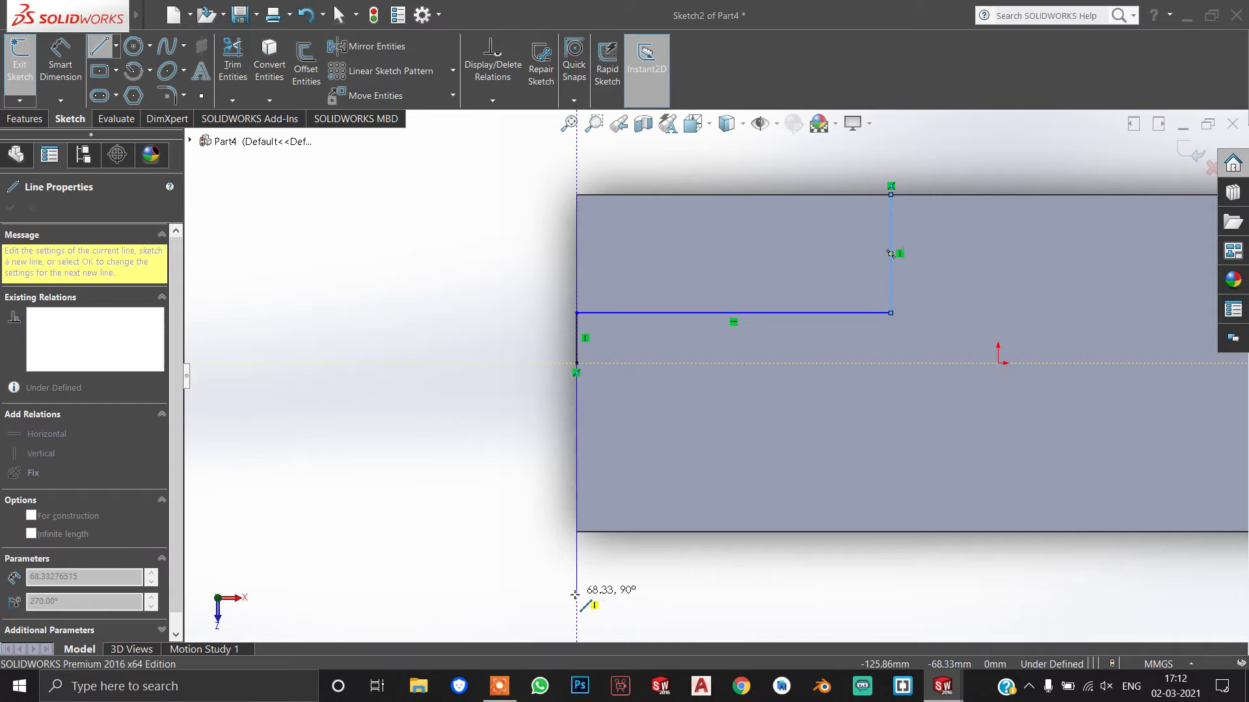
pyautogui.write('15')
pyautogui.press('Return')
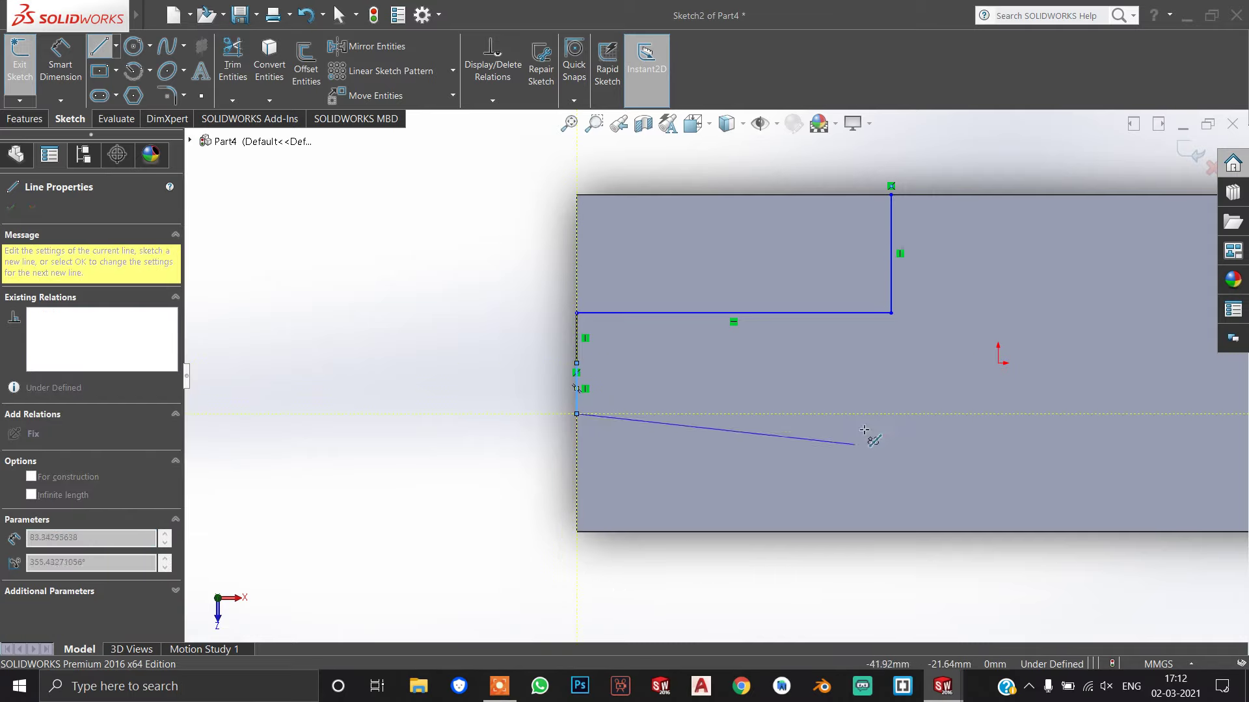
pyautogui.click(891, 414)
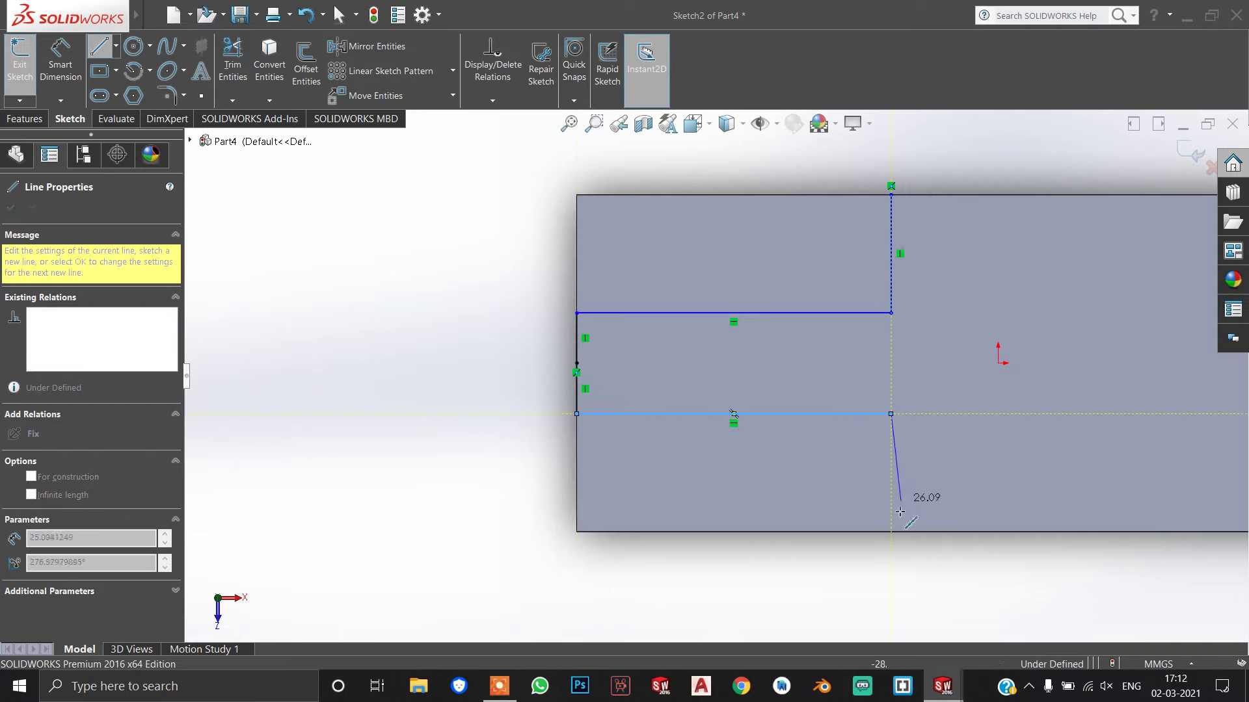
pyautogui.click(891, 531)
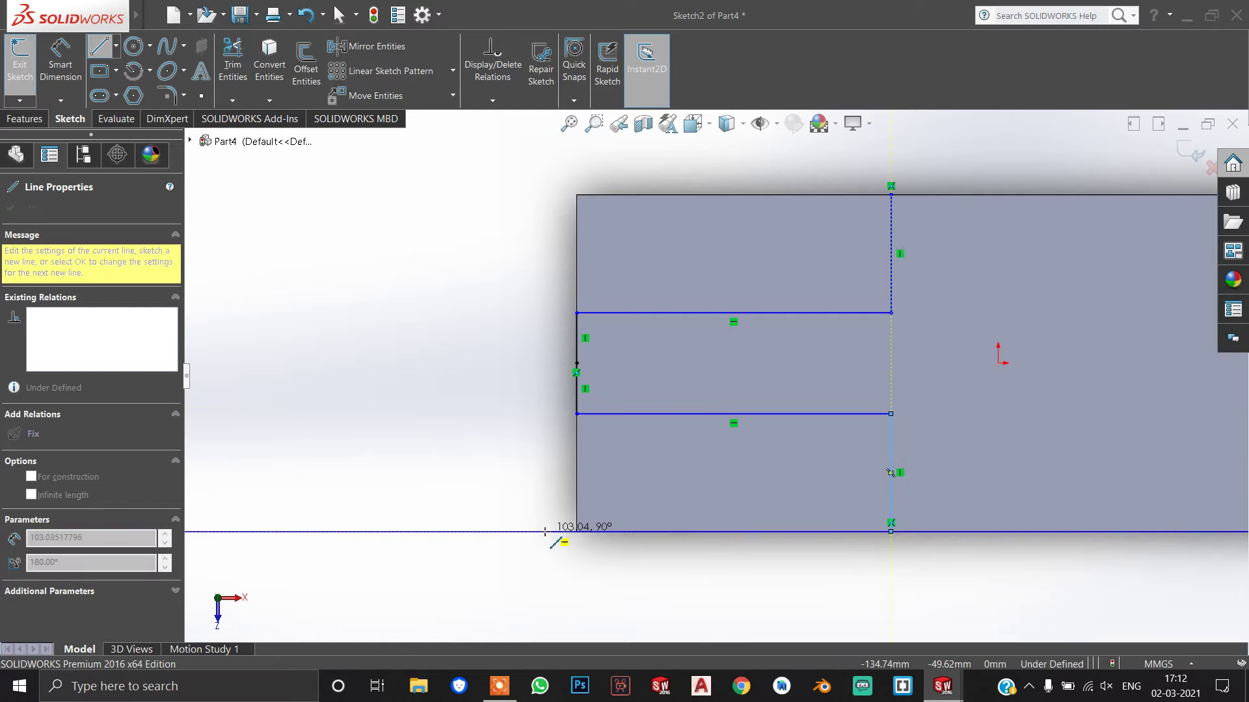
pyautogui.click(576, 532)
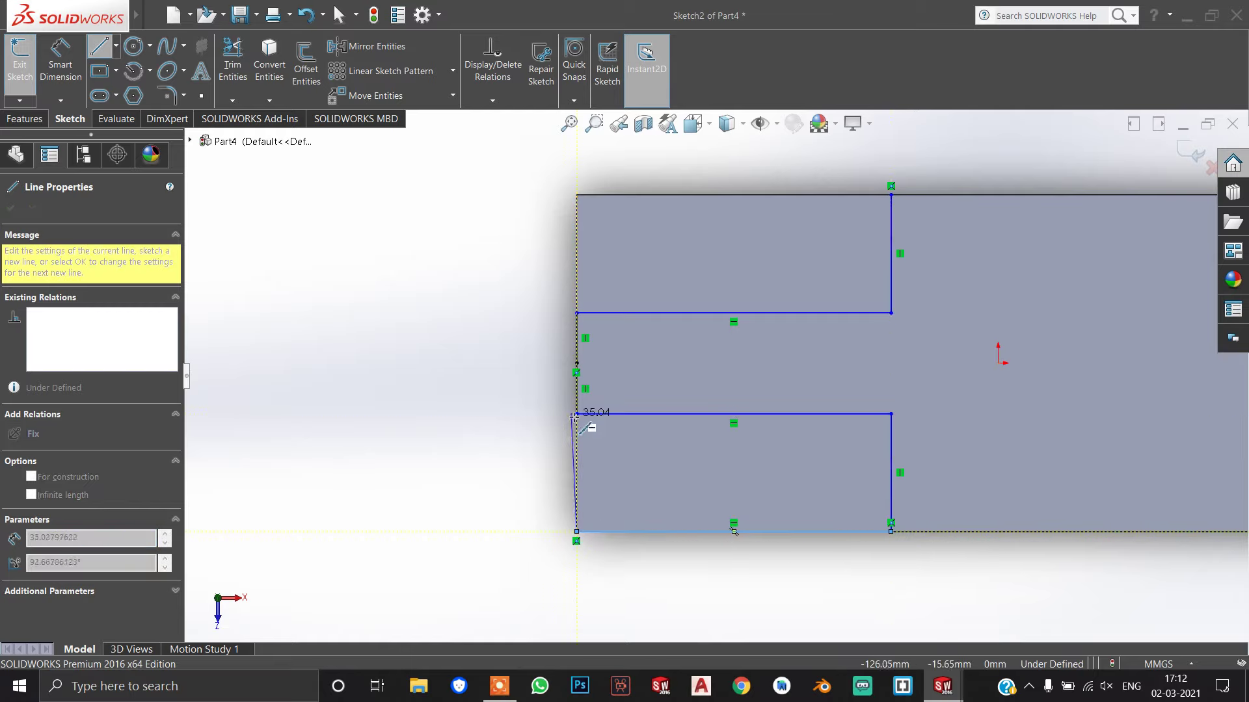
pyautogui.click(576, 414)
pyautogui.click(232, 58)
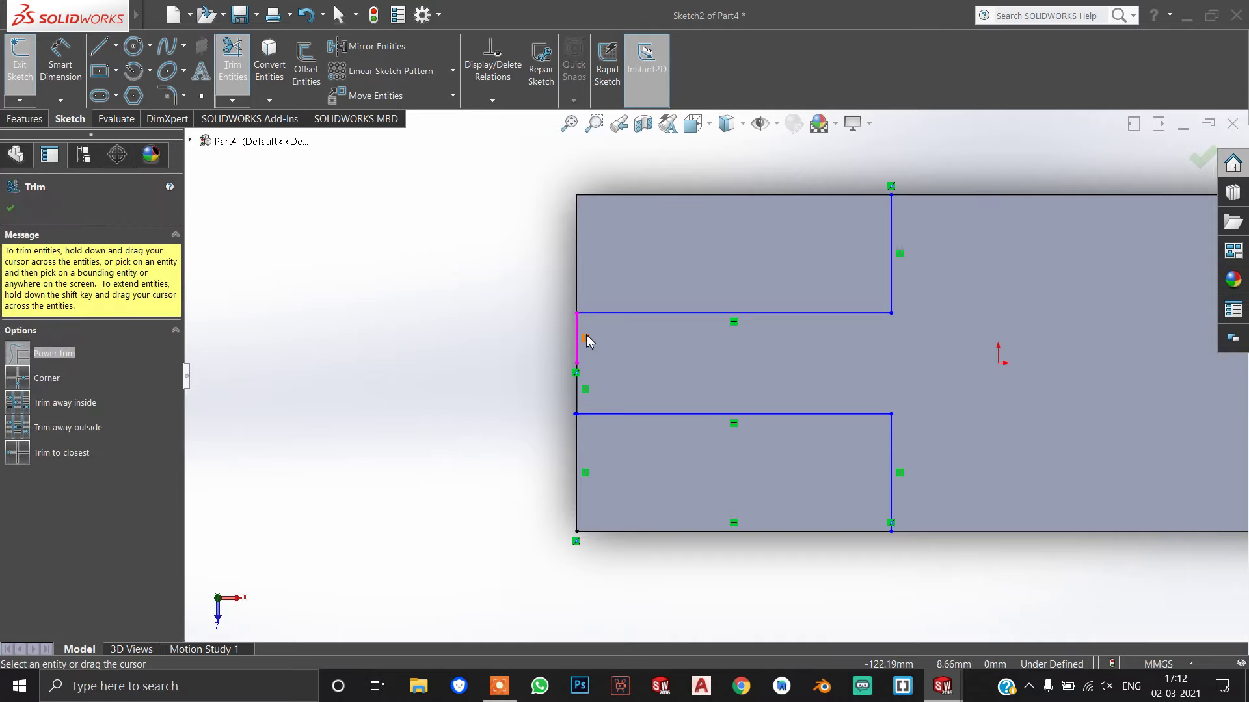
# Step: Trim the left edge between the regions and draw the upper region's left side and top edge
pyautogui.moveTo(610, 380)
pyautogui.mouseDown()
pyautogui.moveTo(535, 382)
pyautogui.moveTo(577, 336)
pyautogui.mouseUp()
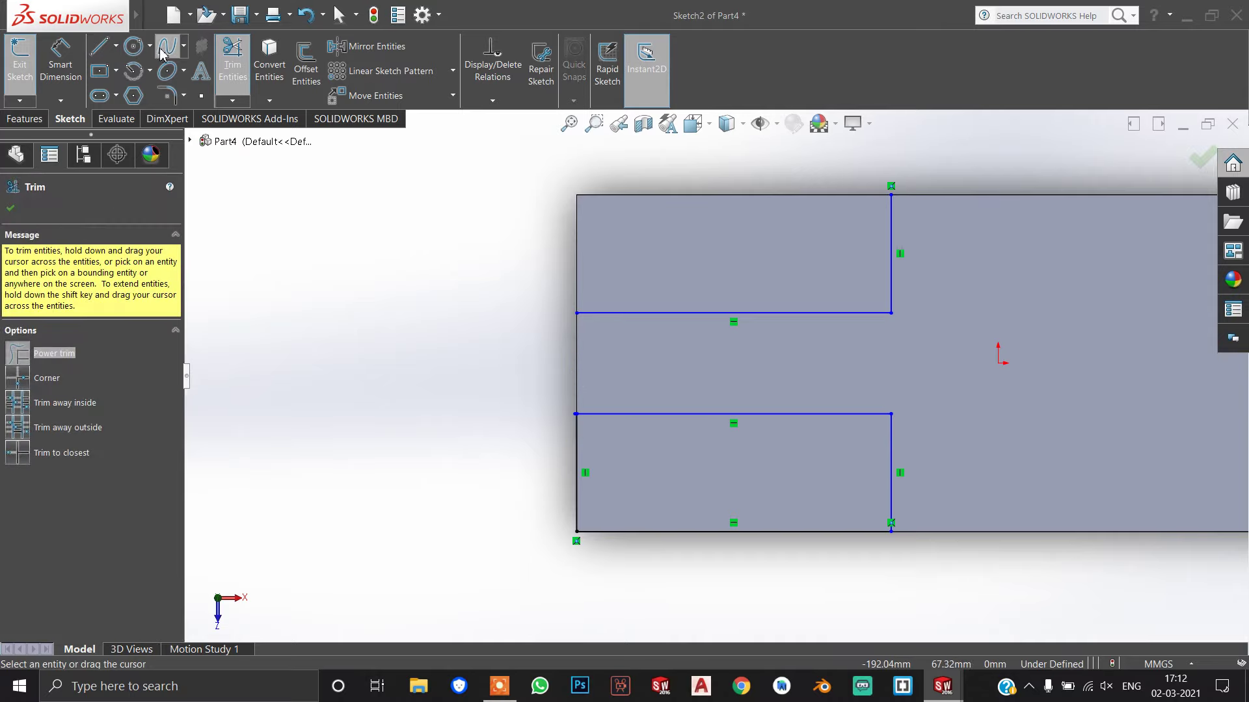
pyautogui.click(99, 46)
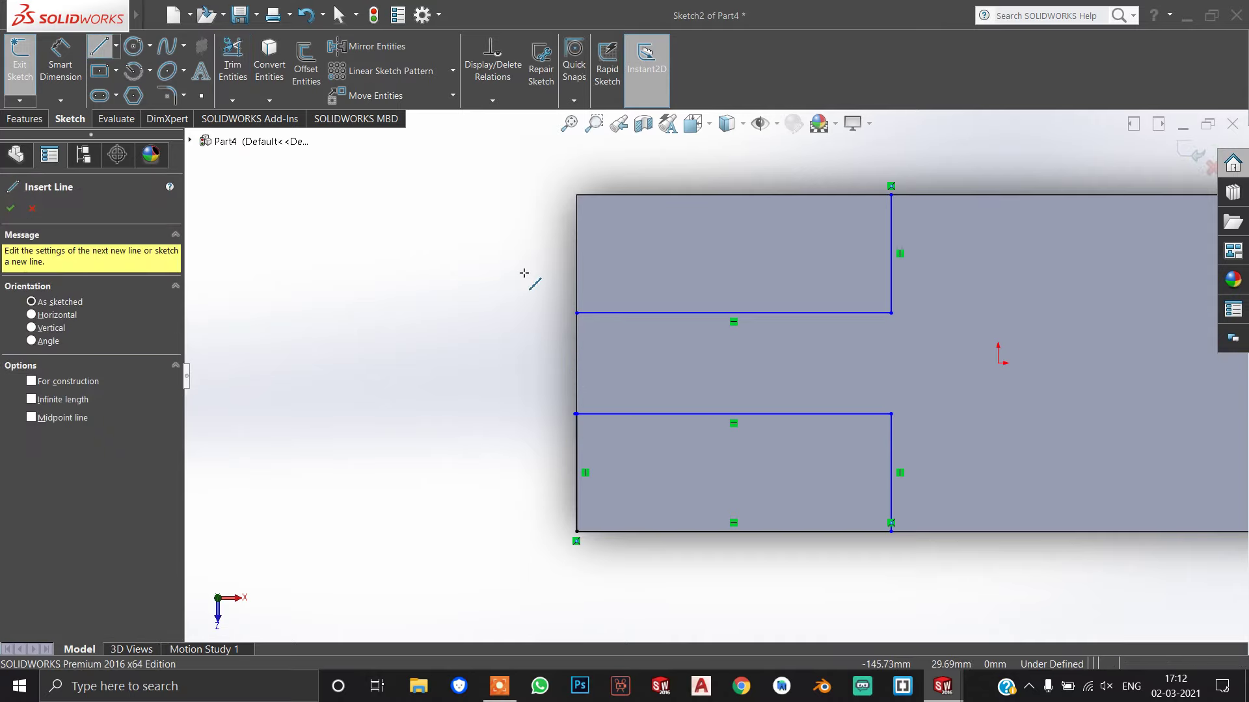
pyautogui.click(577, 314)
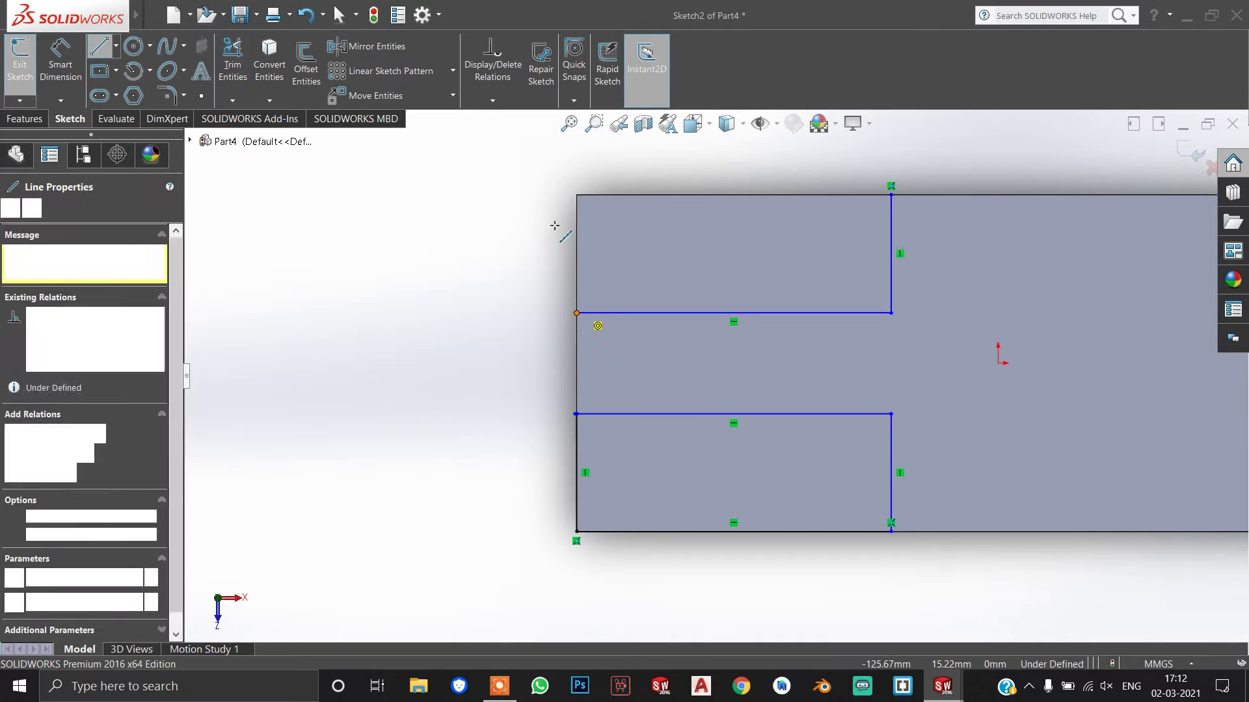
pyautogui.click(577, 195)
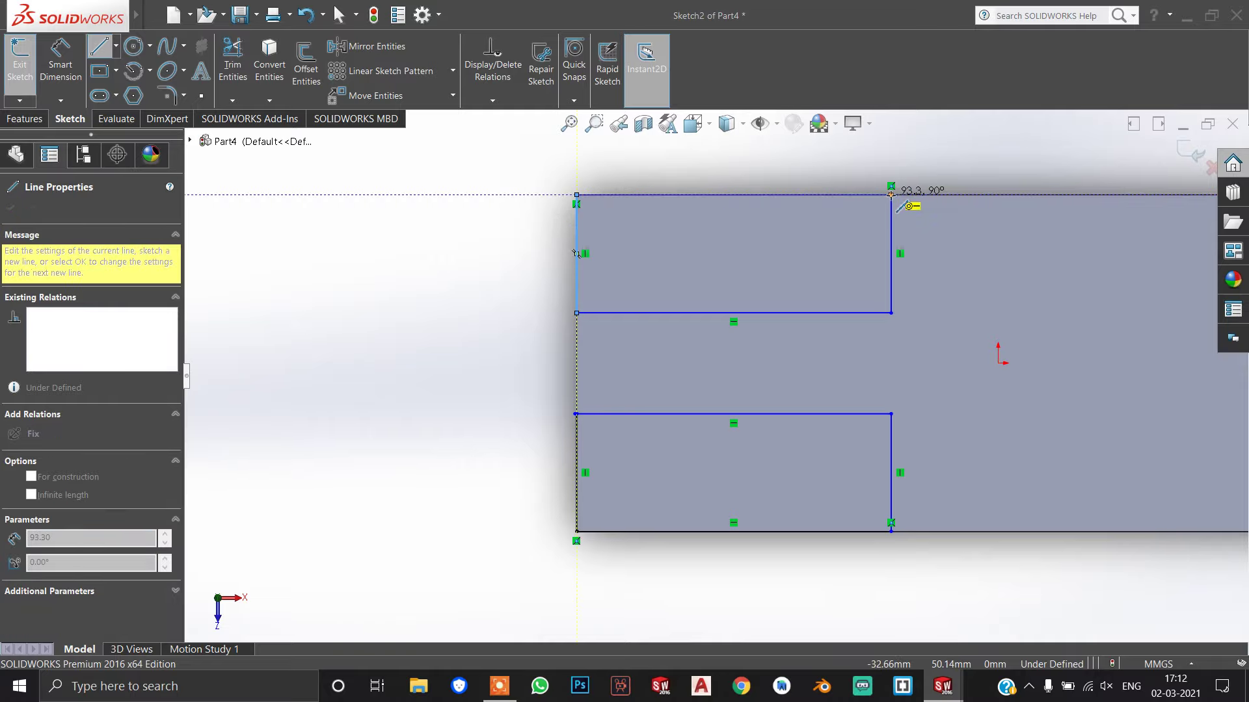
pyautogui.click(897, 212)
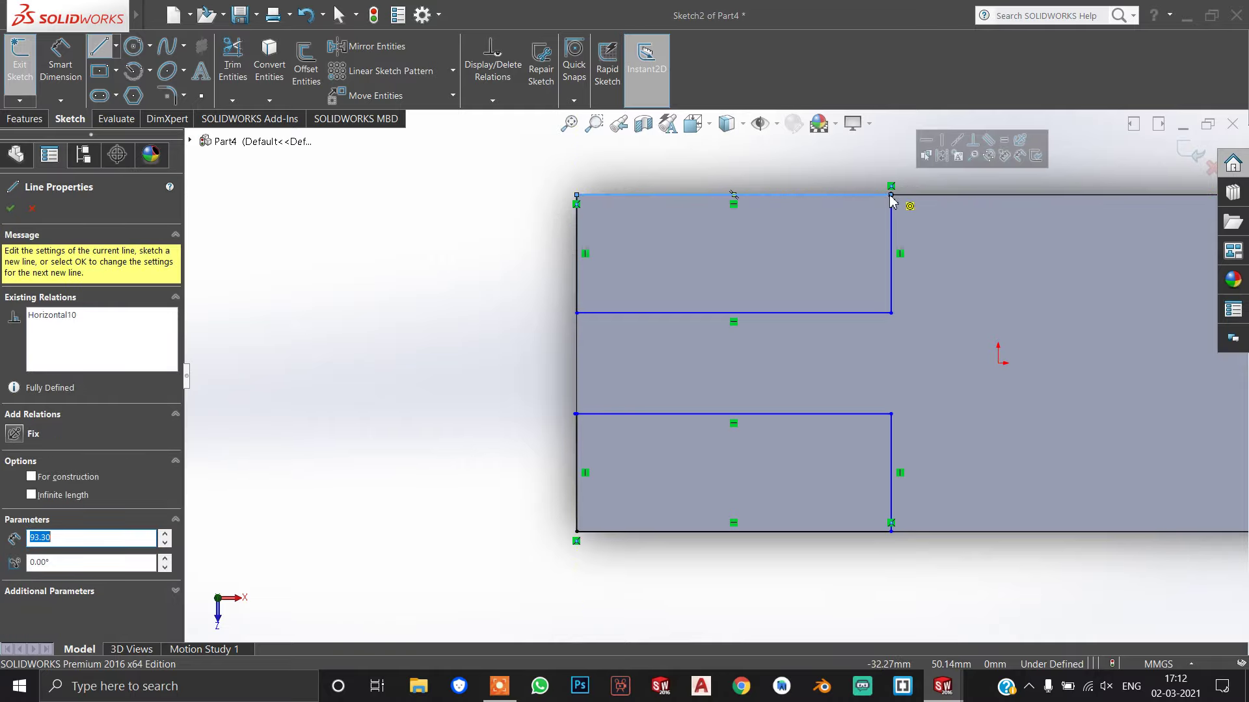
pyautogui.click(47, 119)
# Step: Extrude-cut both Sketch2 regions 153 mm deep as Cut-Extrude1
pyautogui.click(1190, 151)
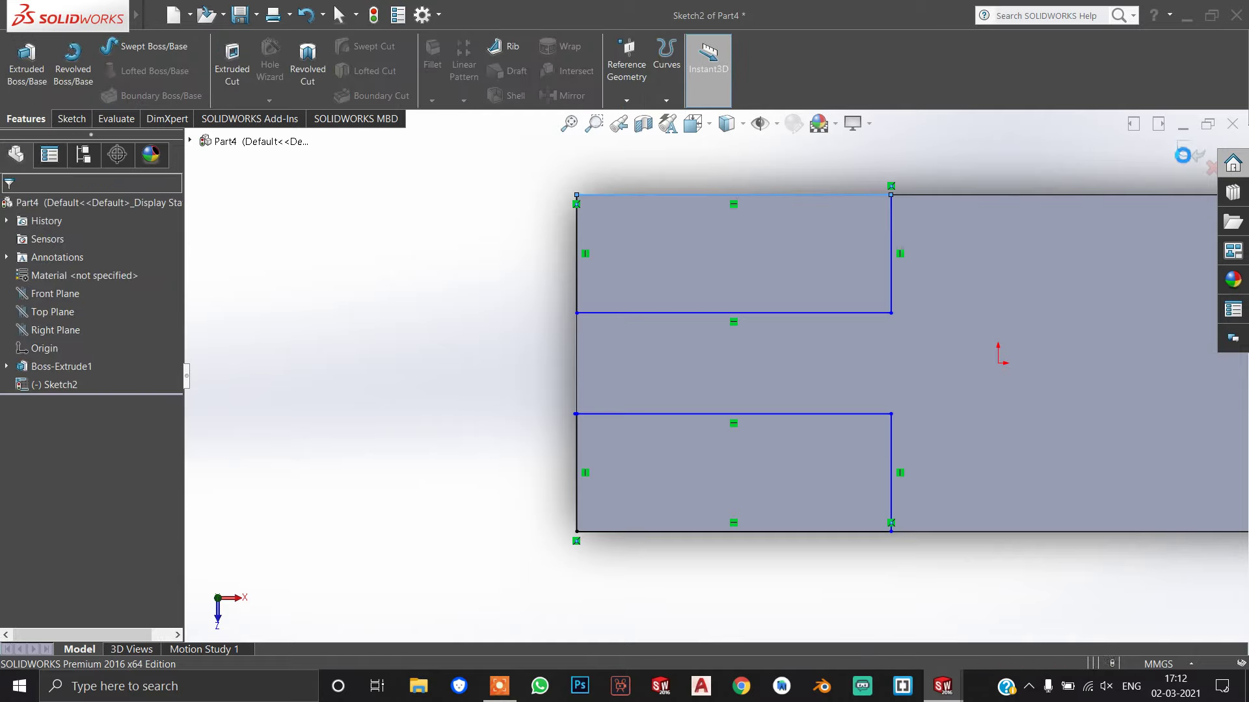
pyautogui.click(61, 386)
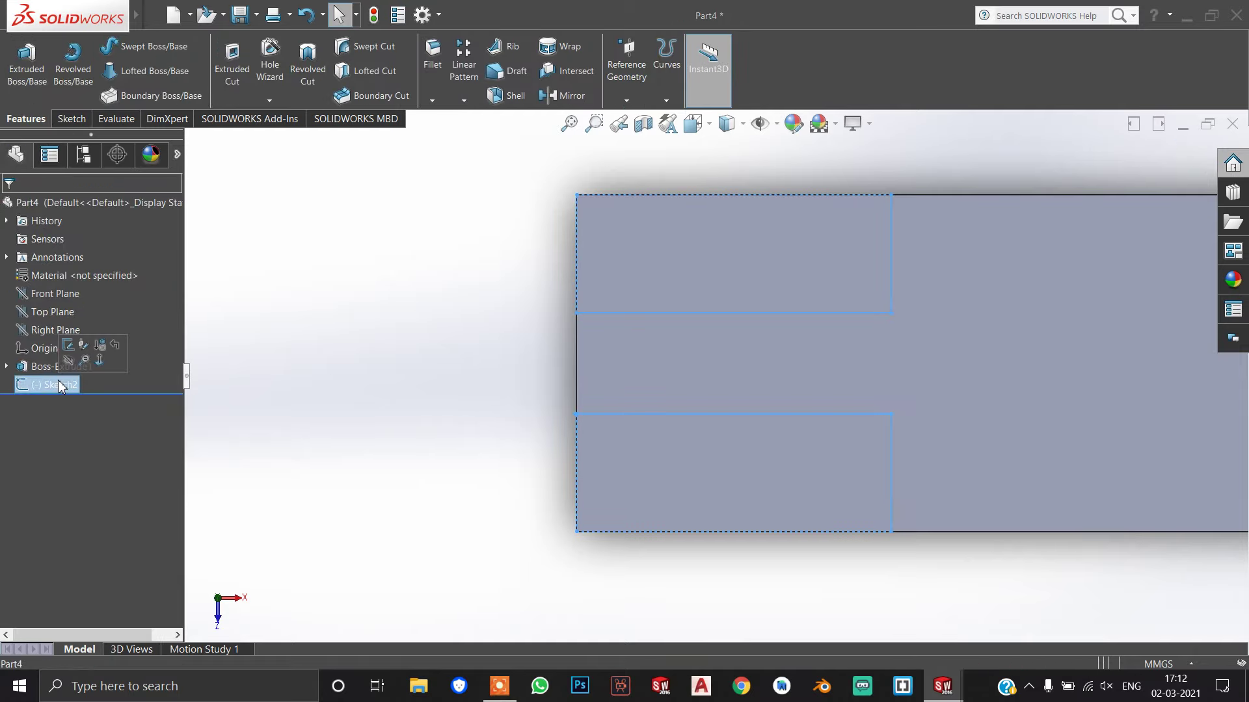
pyautogui.click(245, 93)
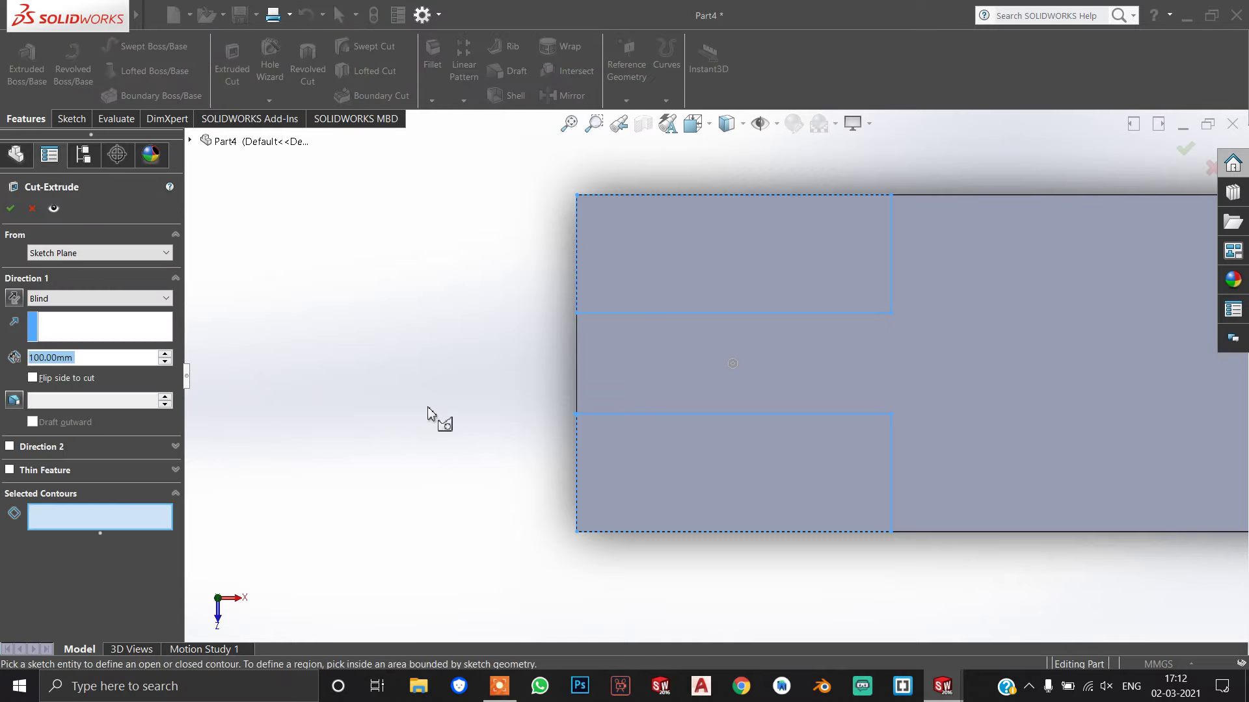
pyautogui.moveTo(440, 362); pyautogui.dragTo(465, 253, button='middle')
pyautogui.click(706, 251)
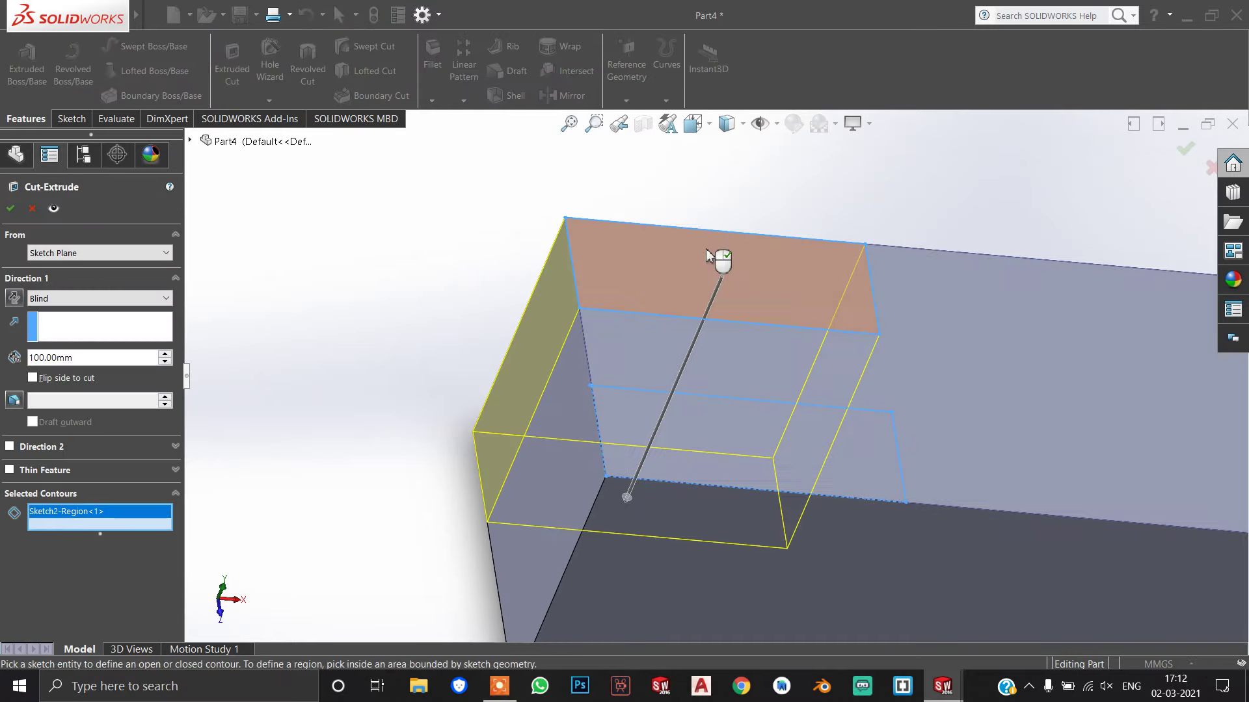
pyautogui.click(728, 455)
pyautogui.scroll(3, 657, 458)
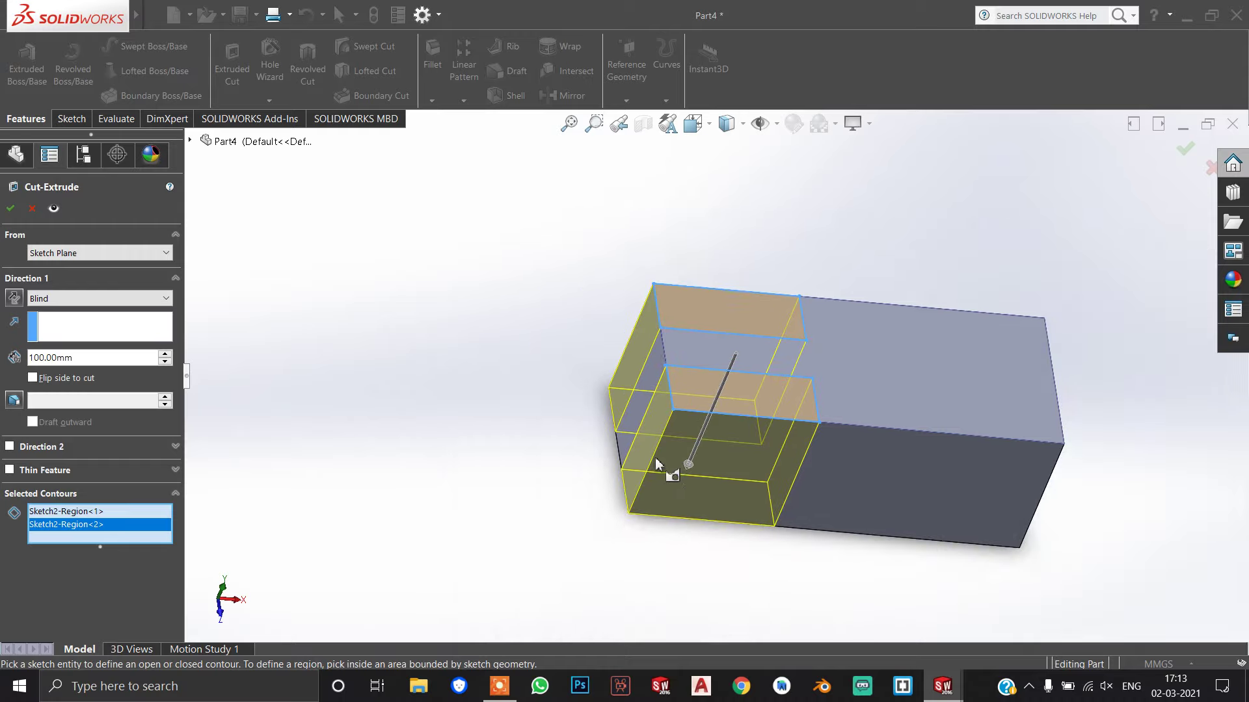
pyautogui.moveTo(690, 467); pyautogui.dragTo(663, 519)
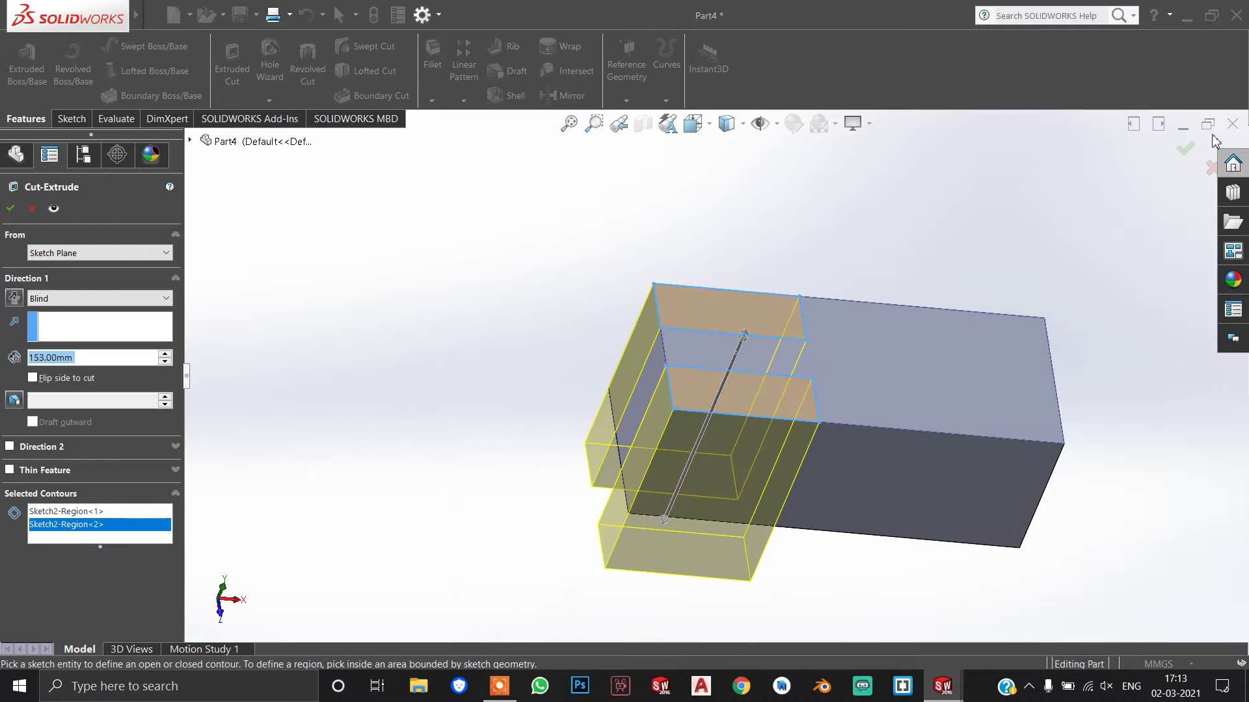
pyautogui.click(1184, 150)
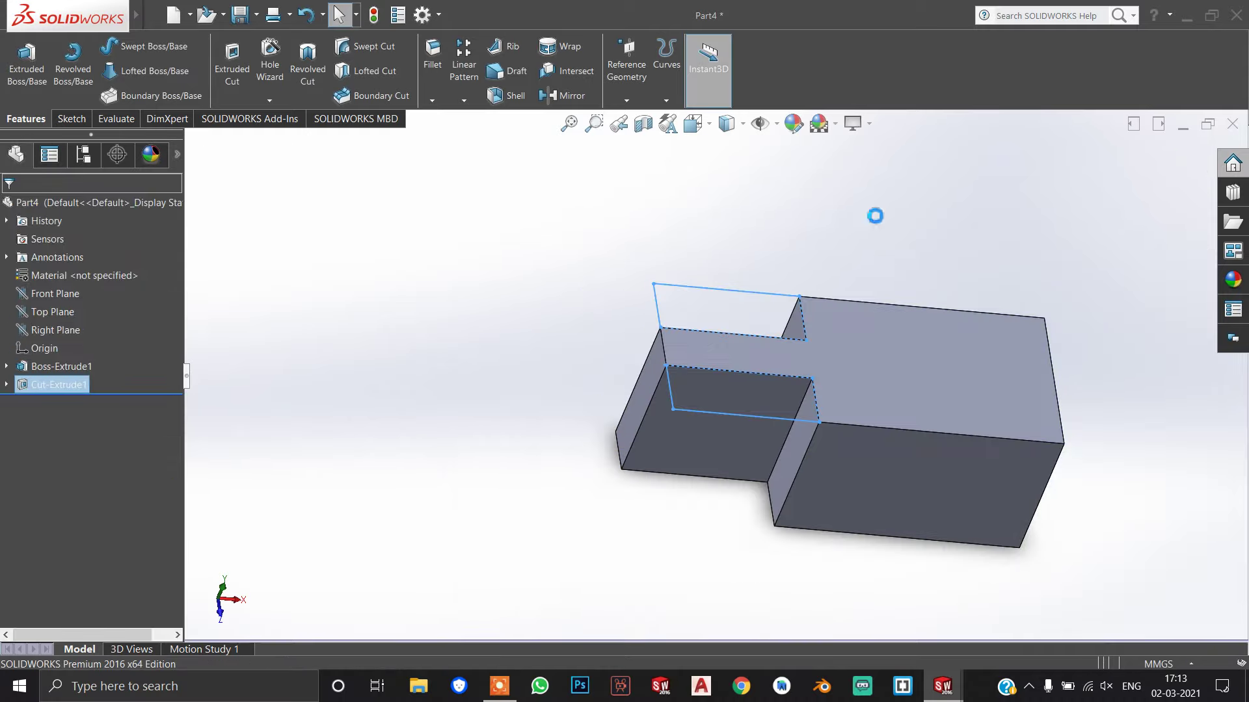
# Step: Select the block's front face and orient the view to Front
pyautogui.click(1011, 469)
pyautogui.press('space')
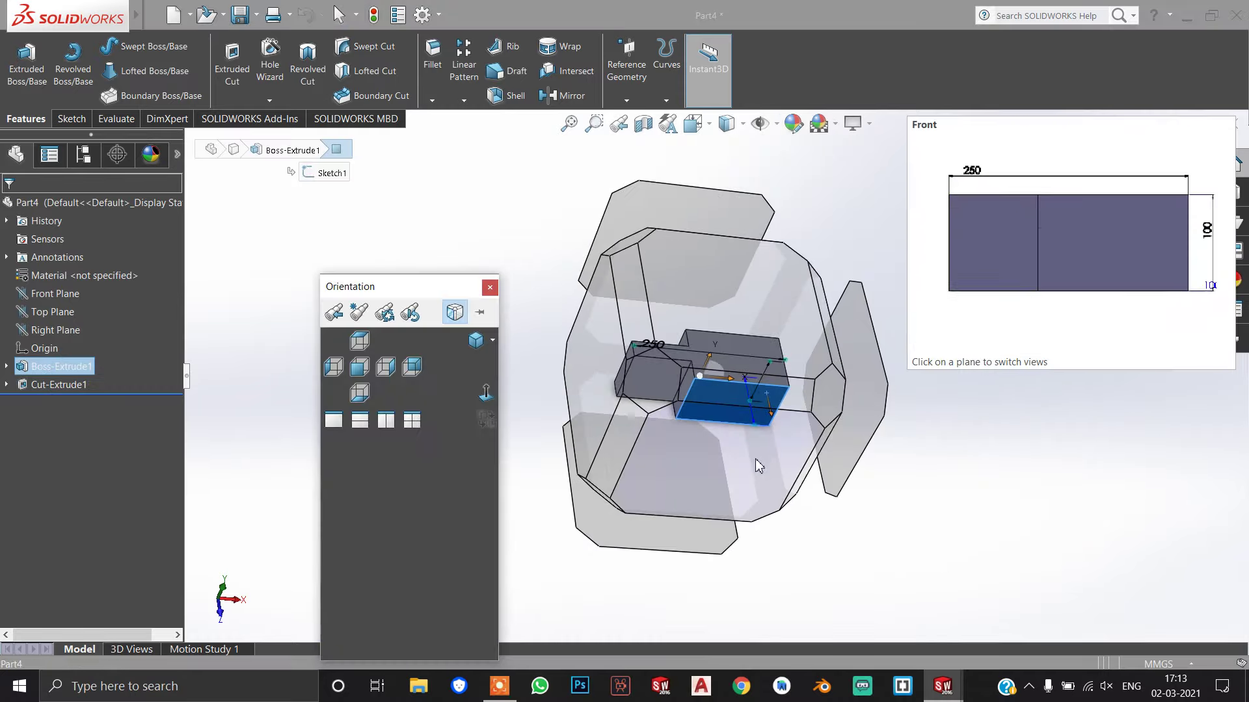
pyautogui.click(755, 458)
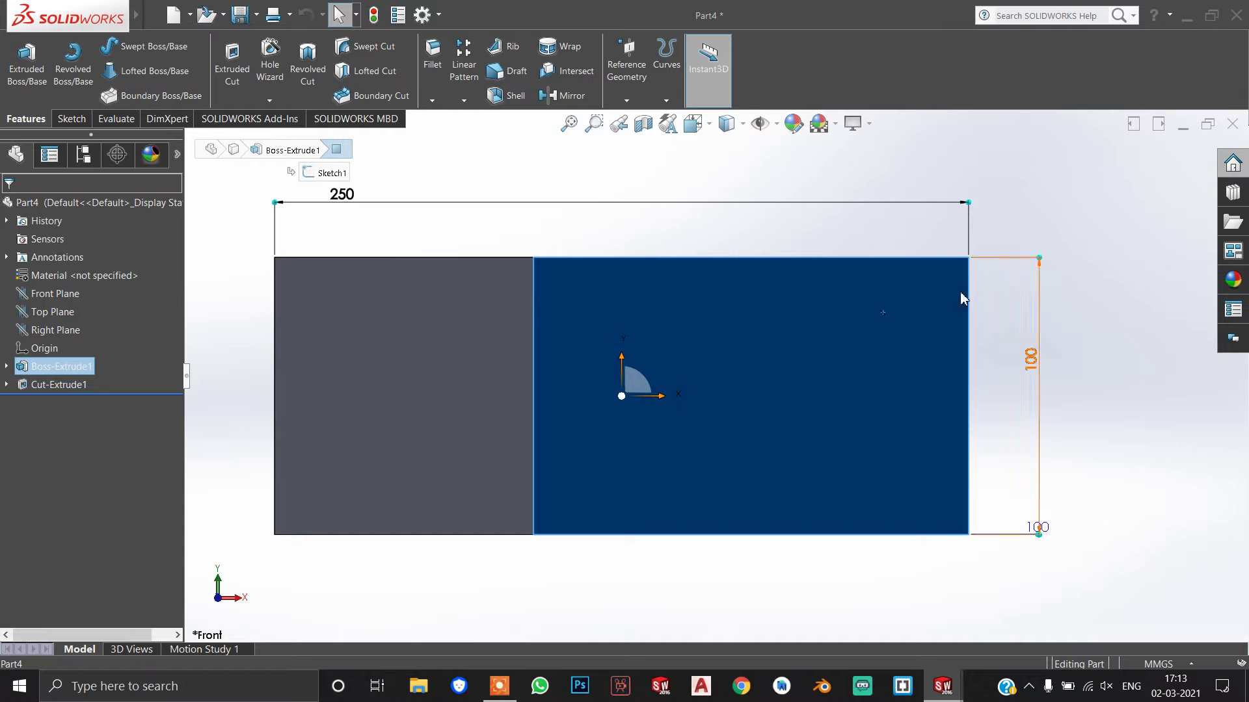
# Step: Draw the lower 35 mm rectangle along the bottom of the block's right end
pyautogui.press('l')
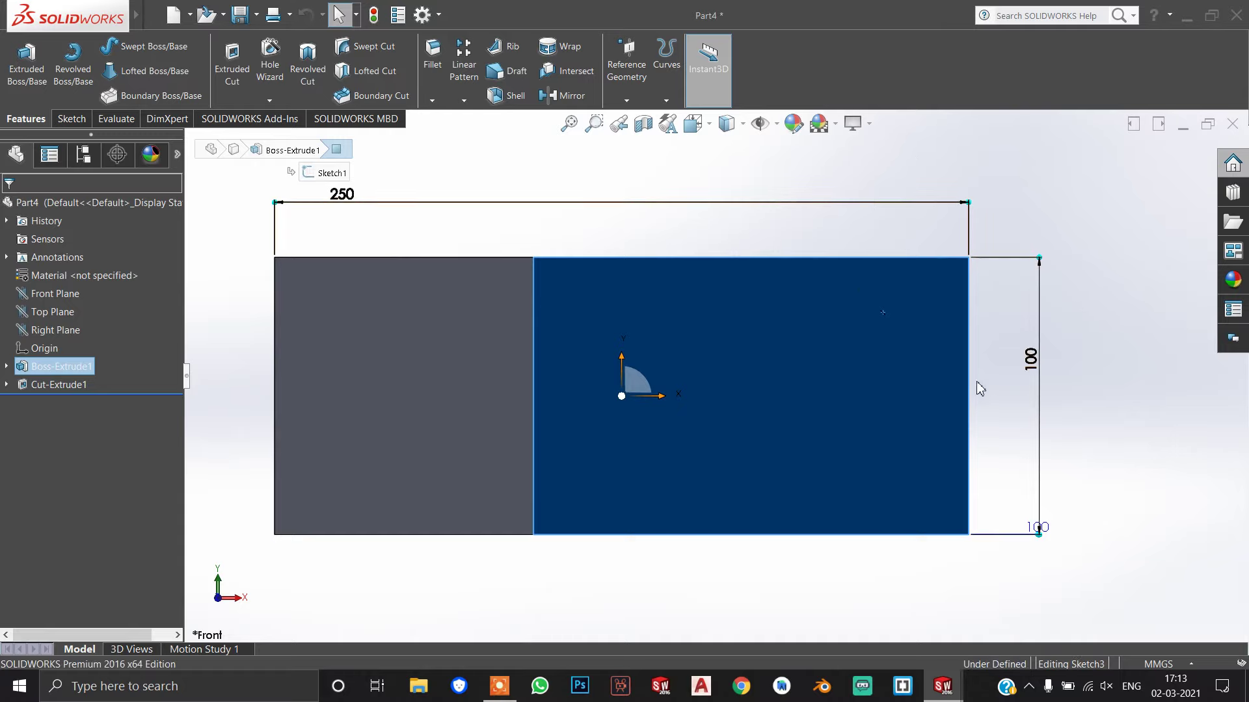
pyautogui.click(969, 396)
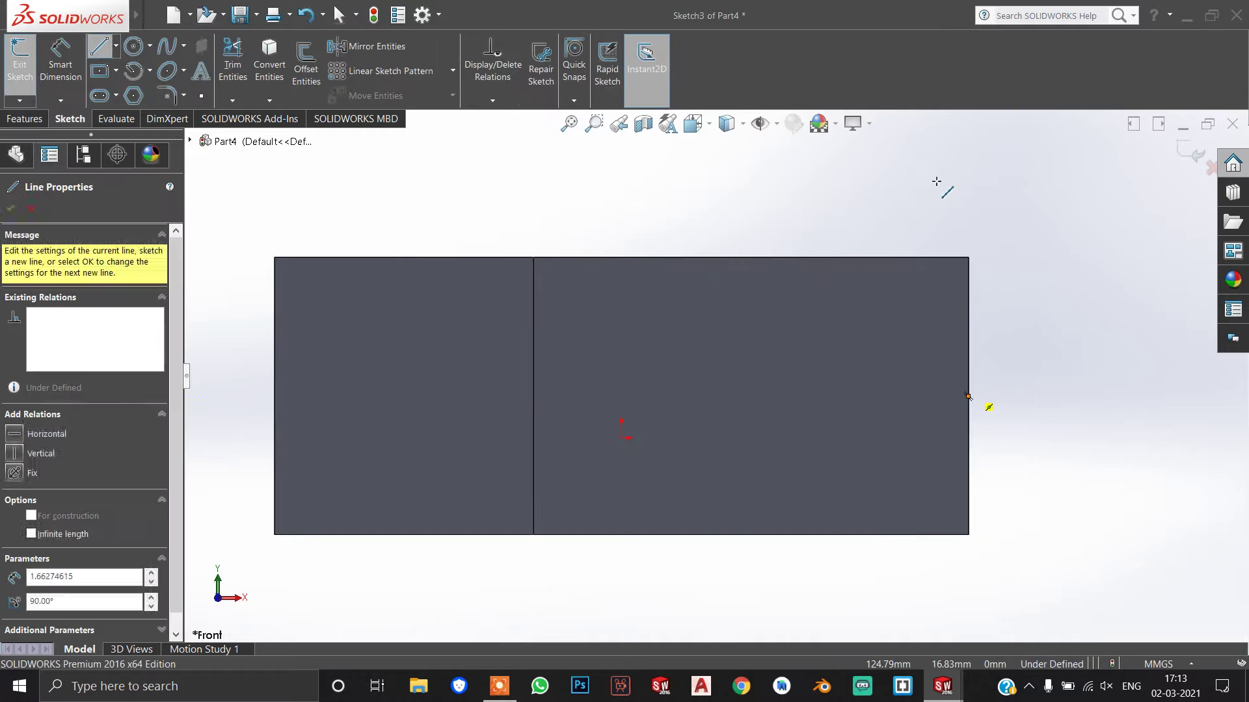
pyautogui.click(969, 182)
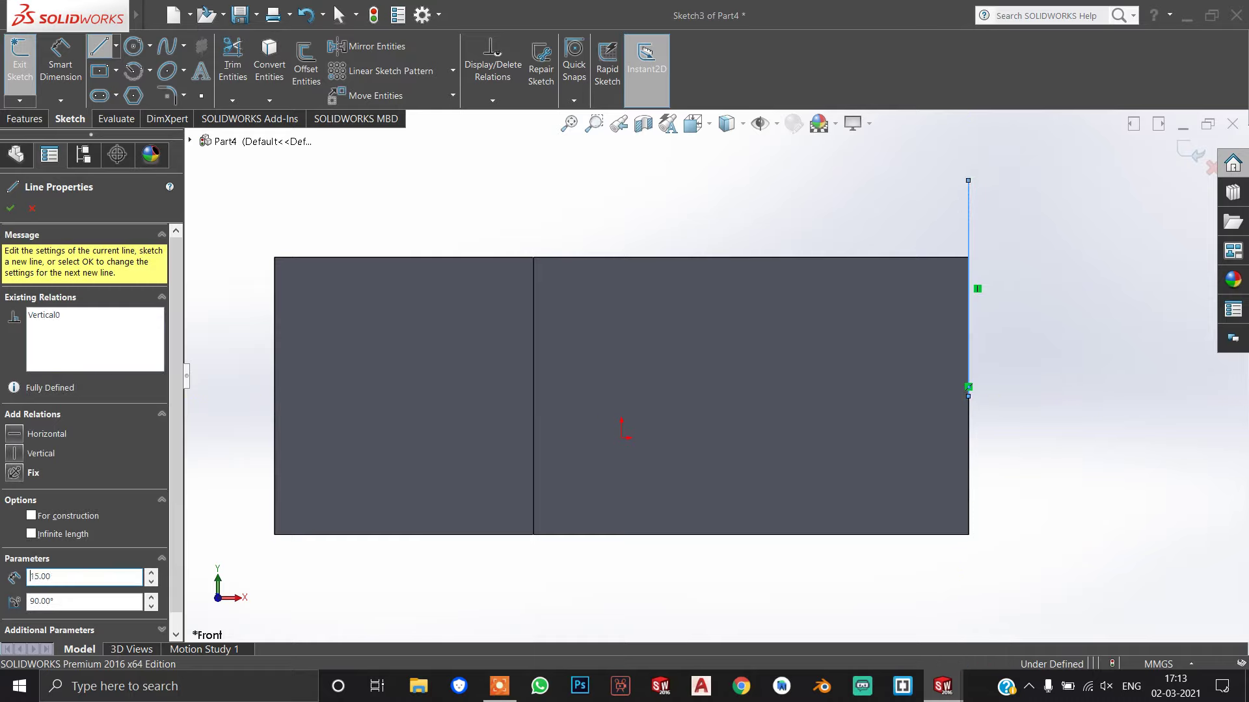
pyautogui.hotkey('ctrl', 'z')
pyautogui.click(968, 354)
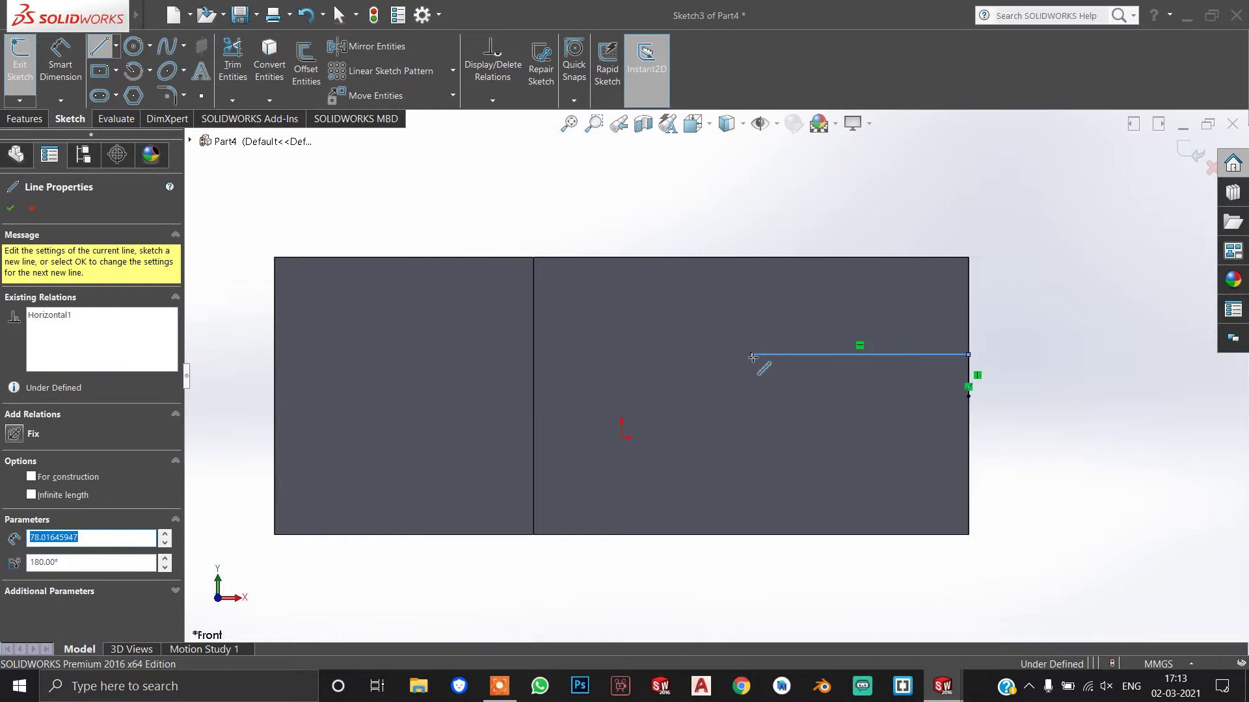
pyautogui.write('9')
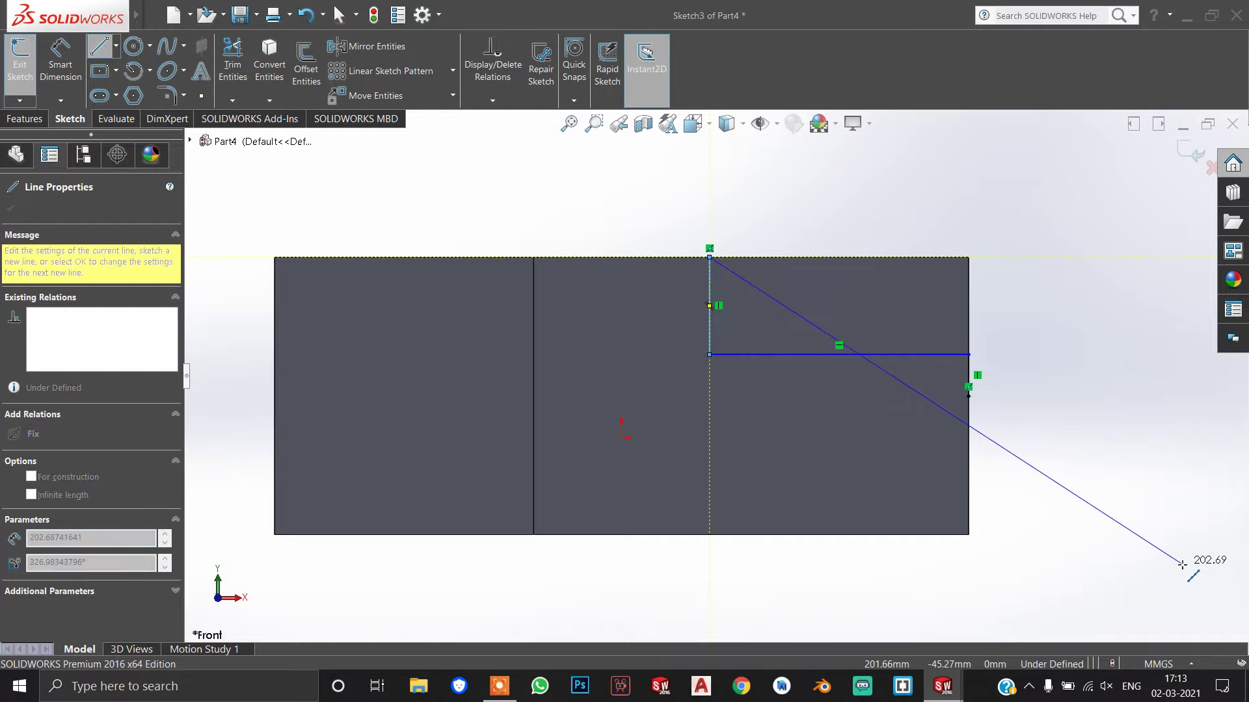
pyautogui.press('Escape')
pyautogui.press('Return')
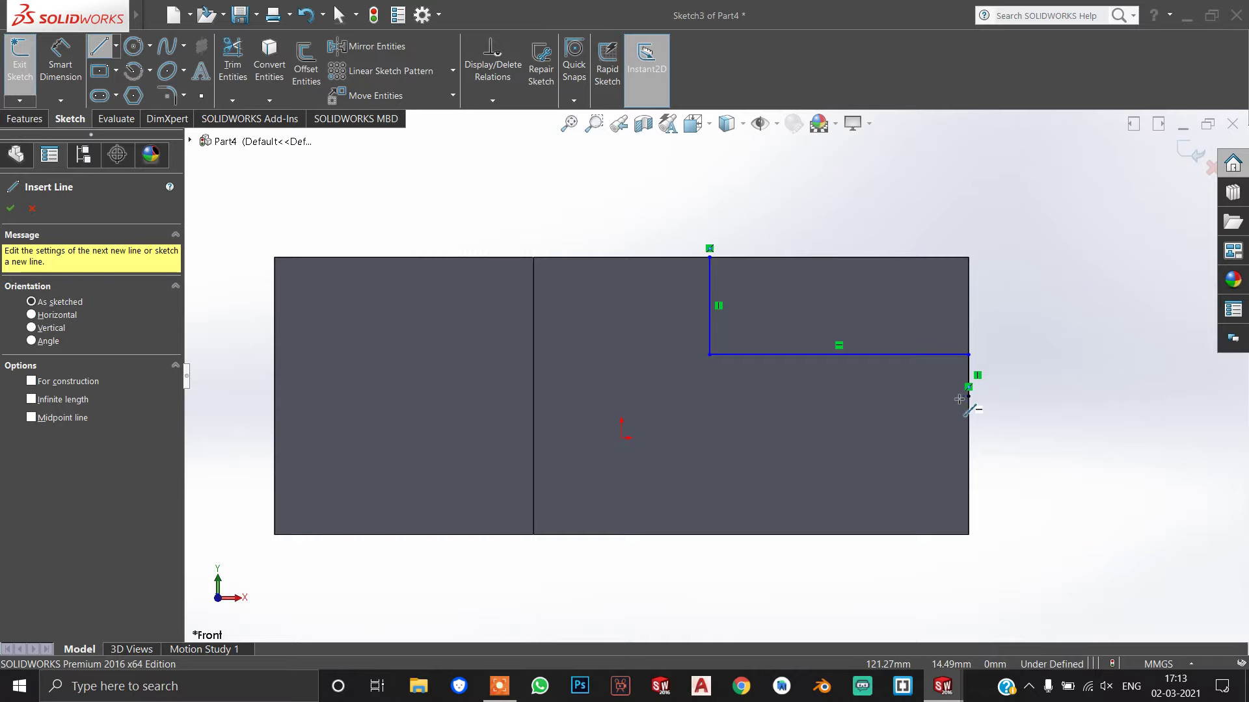
pyautogui.click(968, 395)
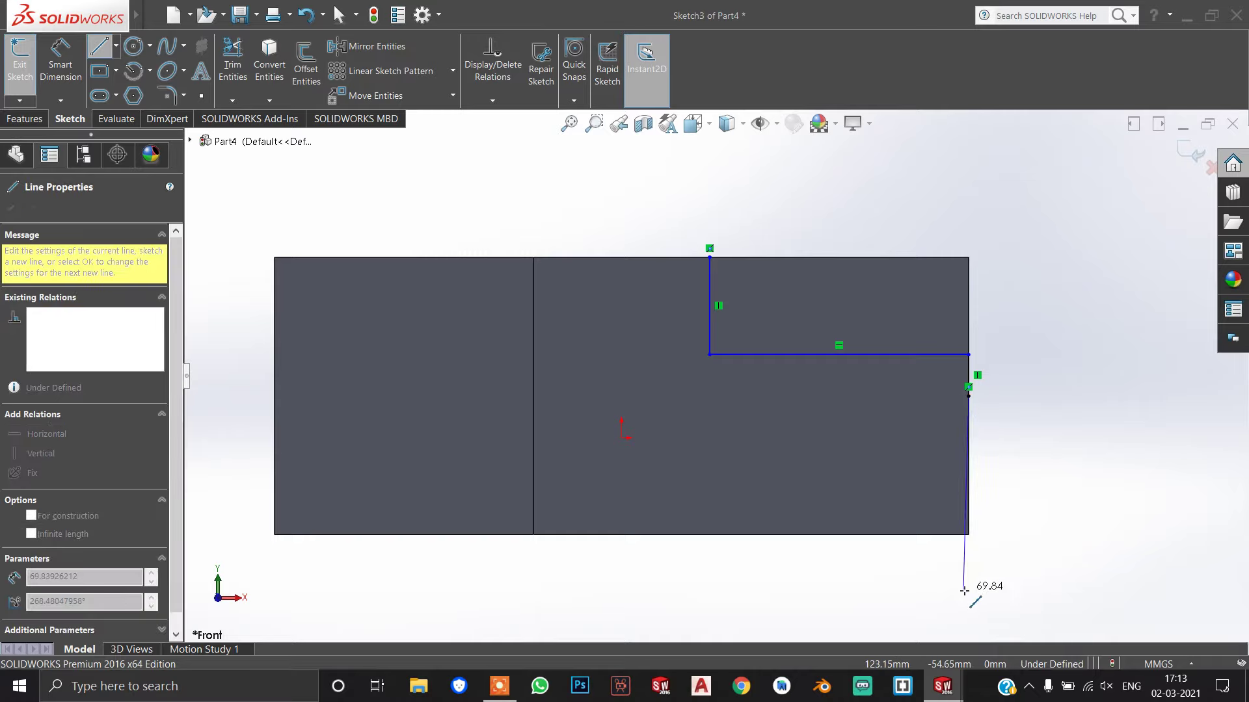
pyautogui.click(968, 596)
pyautogui.write('1')
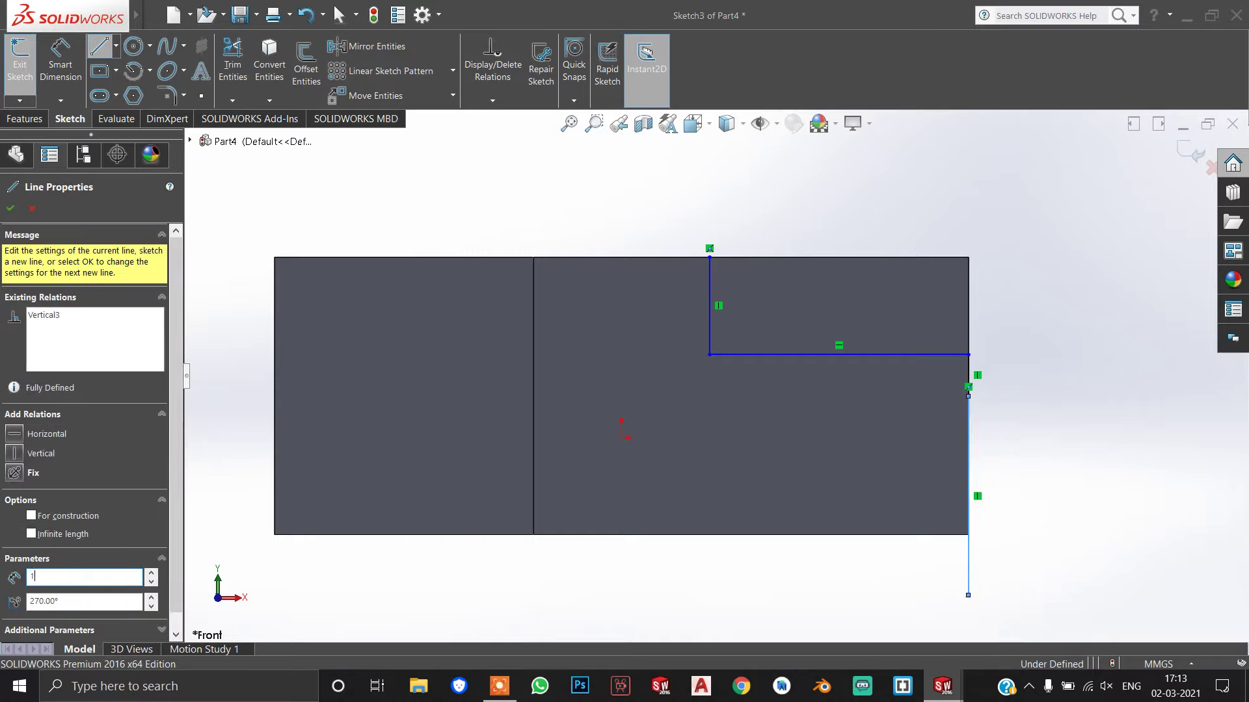
pyautogui.write('5')
pyautogui.press('Return')
pyautogui.click(708, 437)
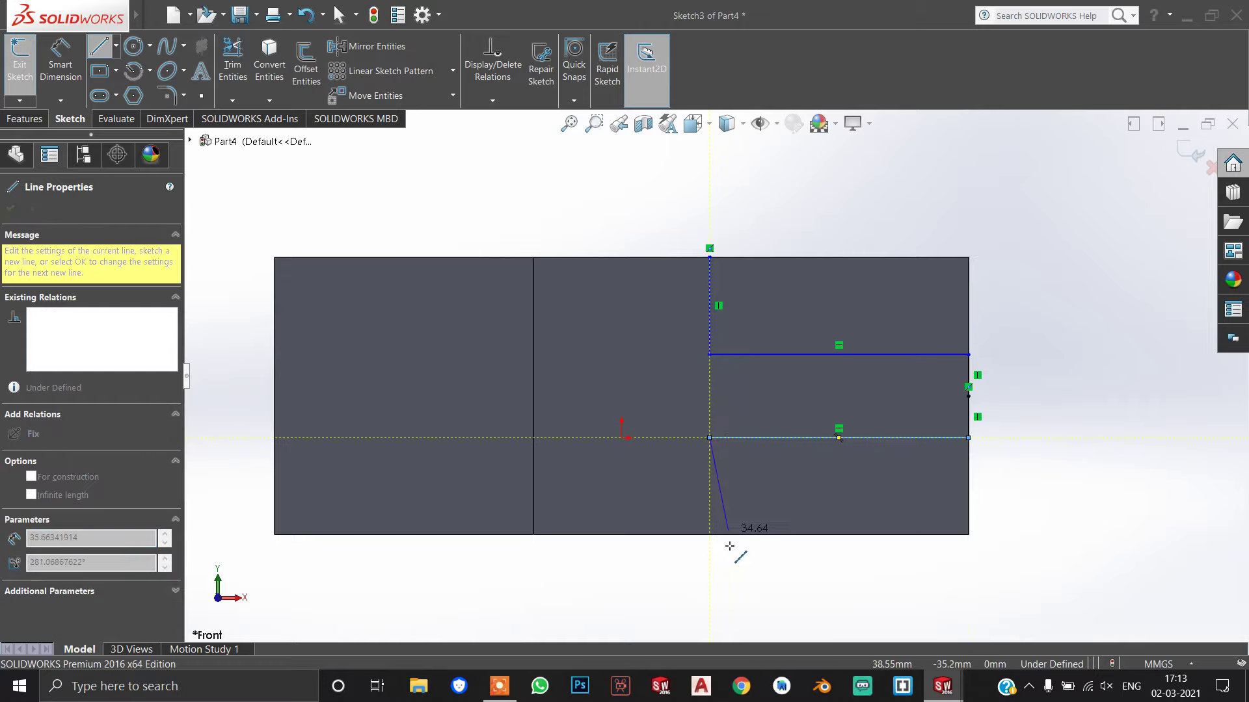
pyautogui.click(709, 534)
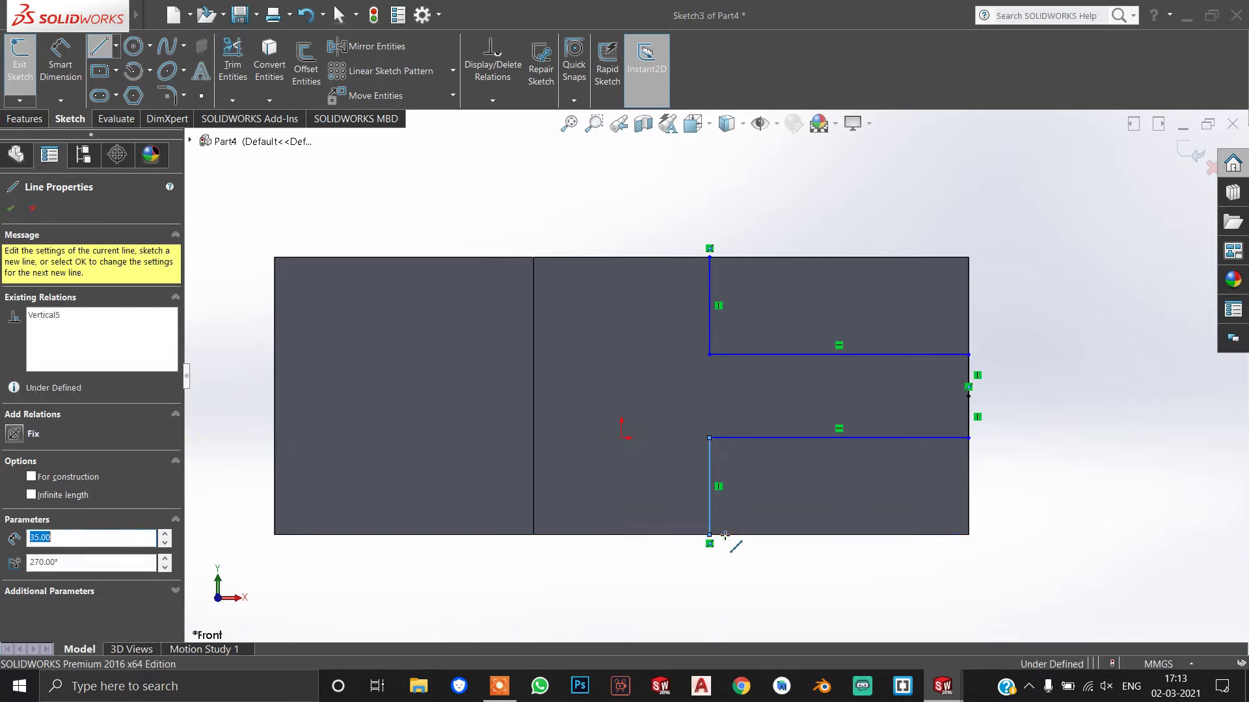
pyautogui.click(968, 534)
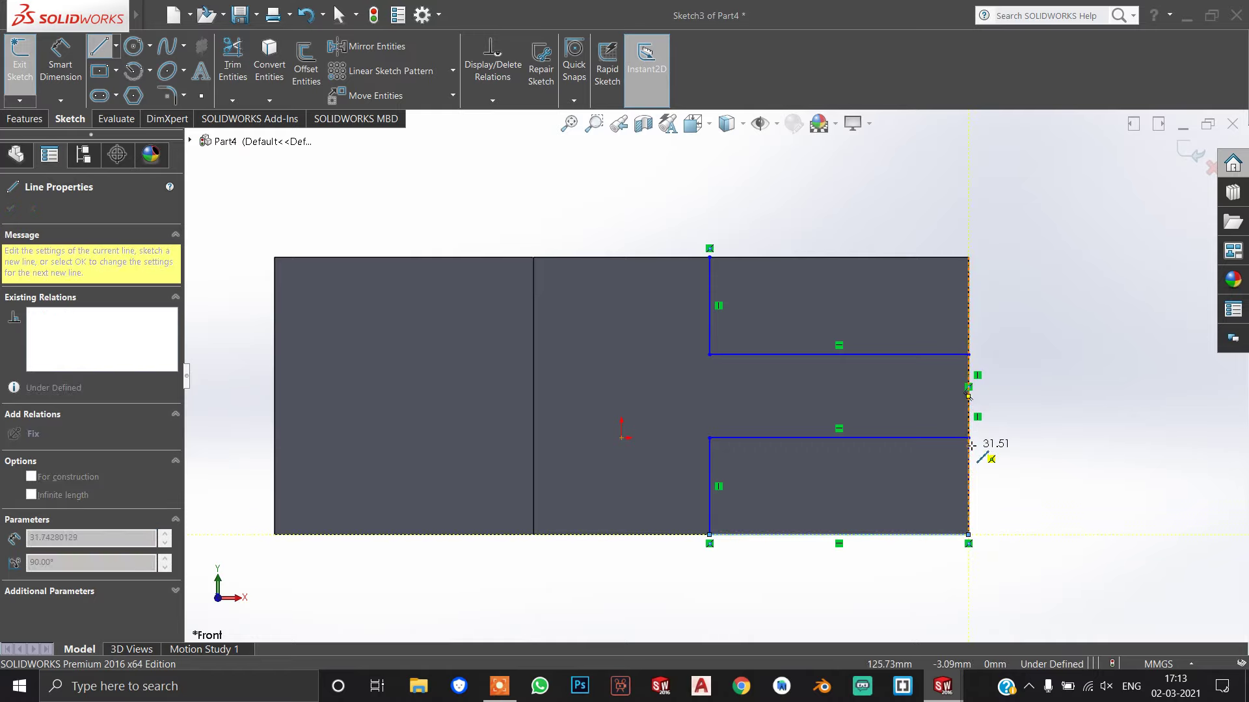
pyautogui.click(969, 437)
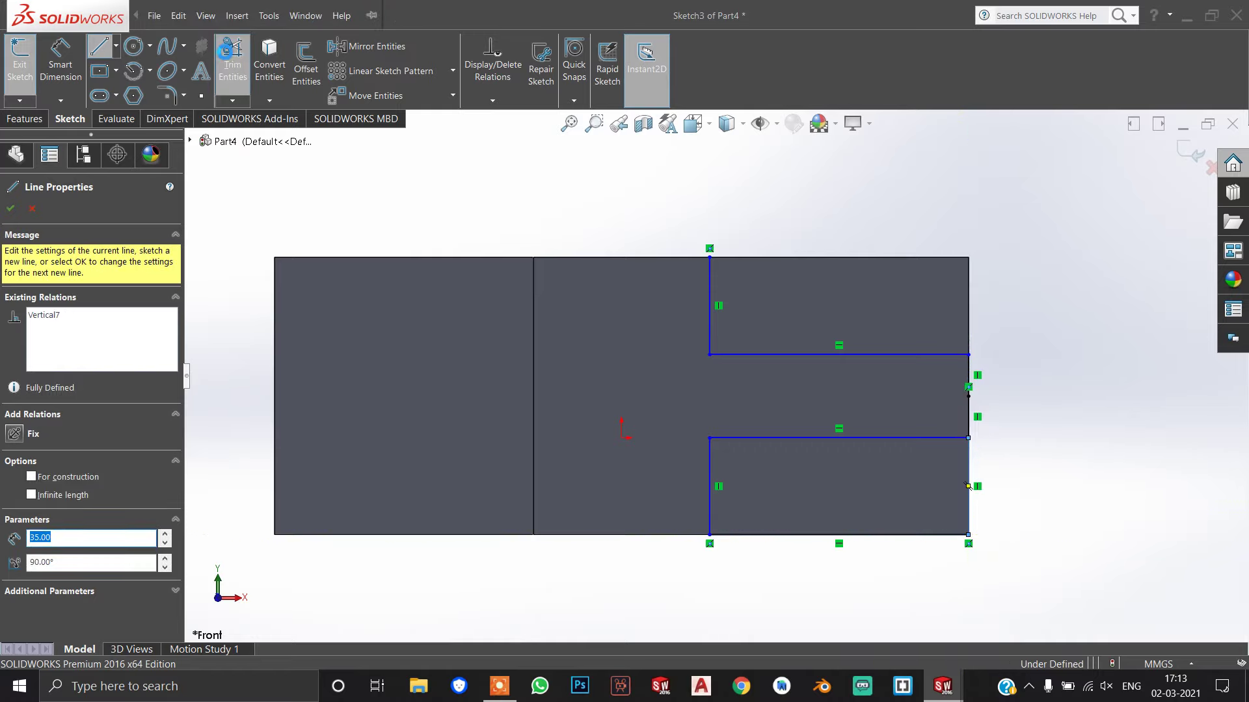
# Step: Close the upper rectangle with top-edge and right-edge lines, then exit and select Sketch3
pyautogui.click(233, 62)
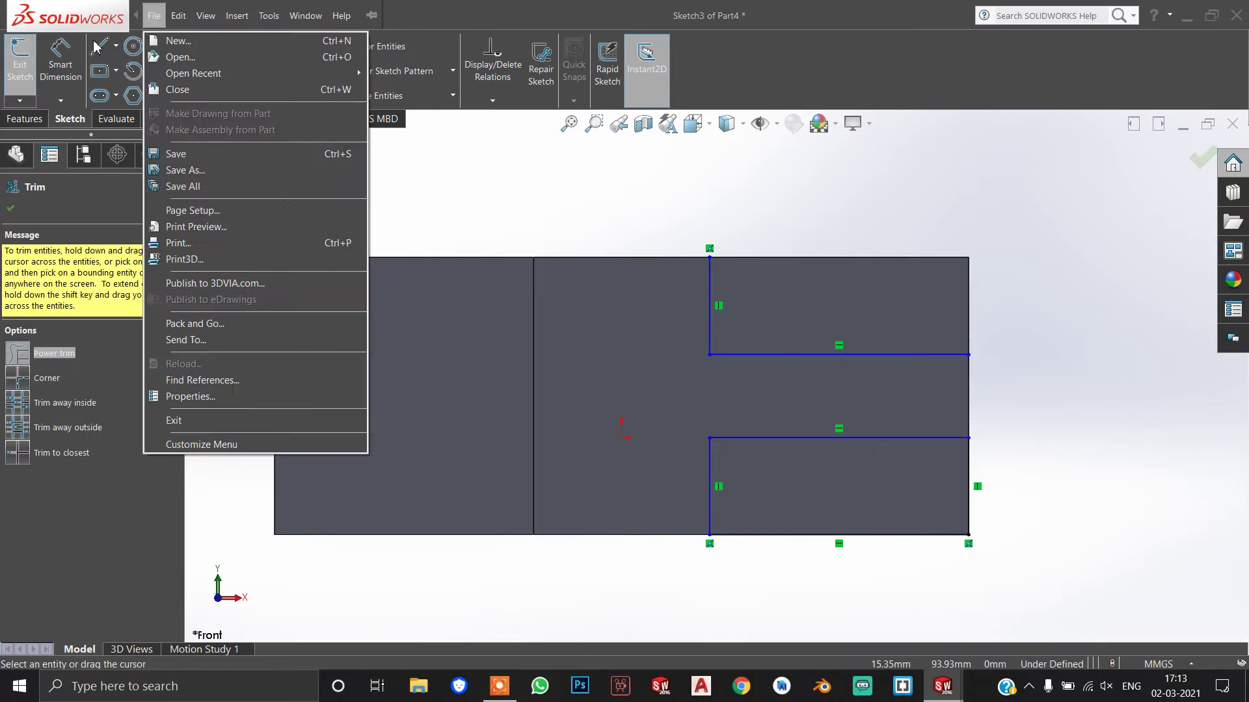
pyautogui.press('l')
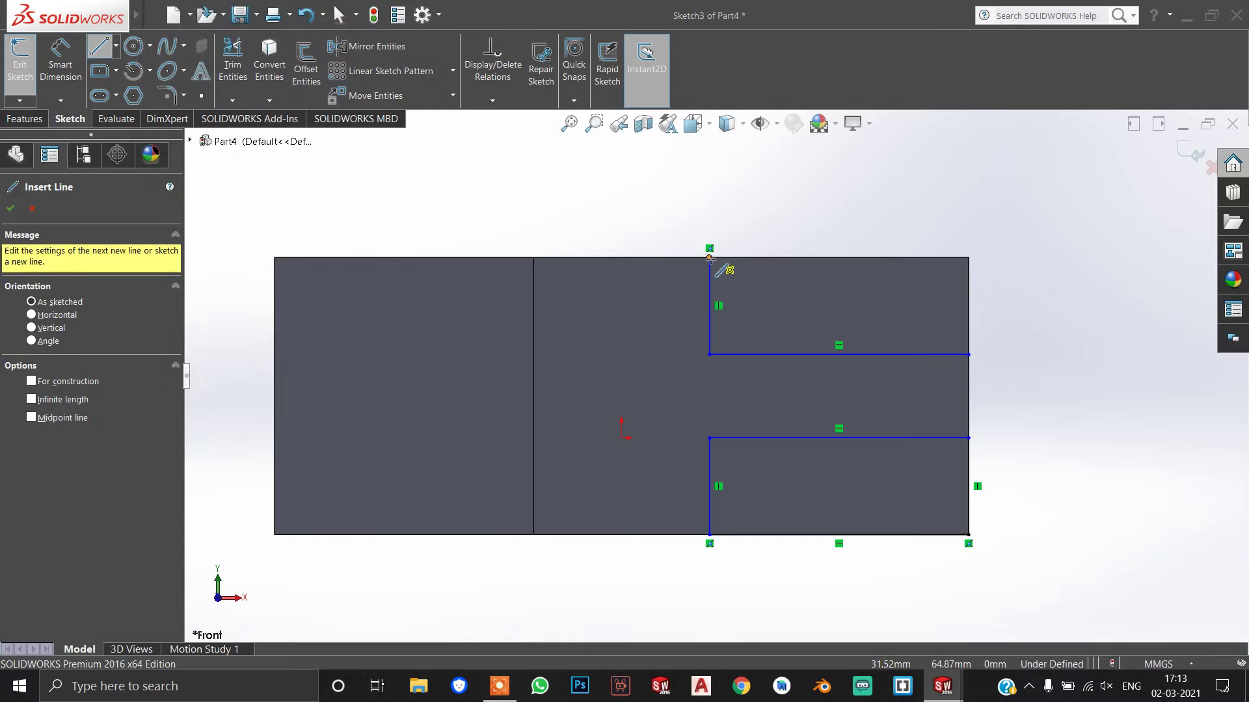
pyautogui.click(709, 258)
pyautogui.click(968, 258)
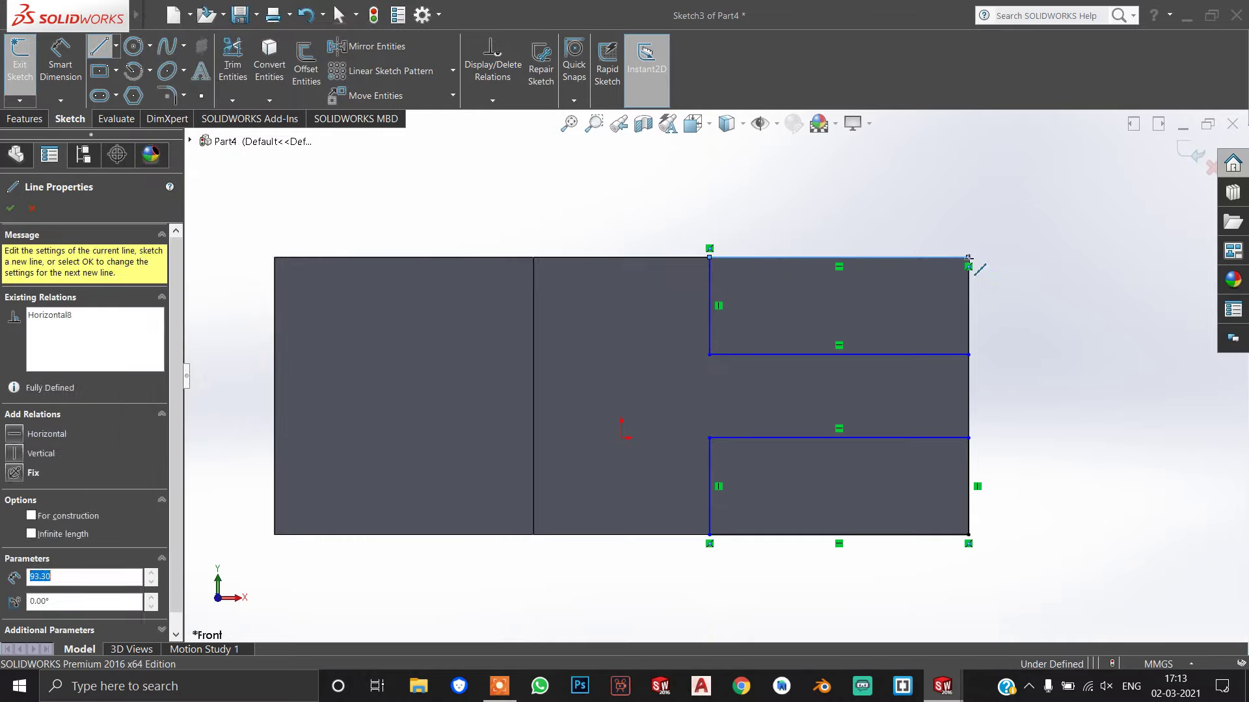
pyautogui.click(968, 355)
pyautogui.click(1190, 151)
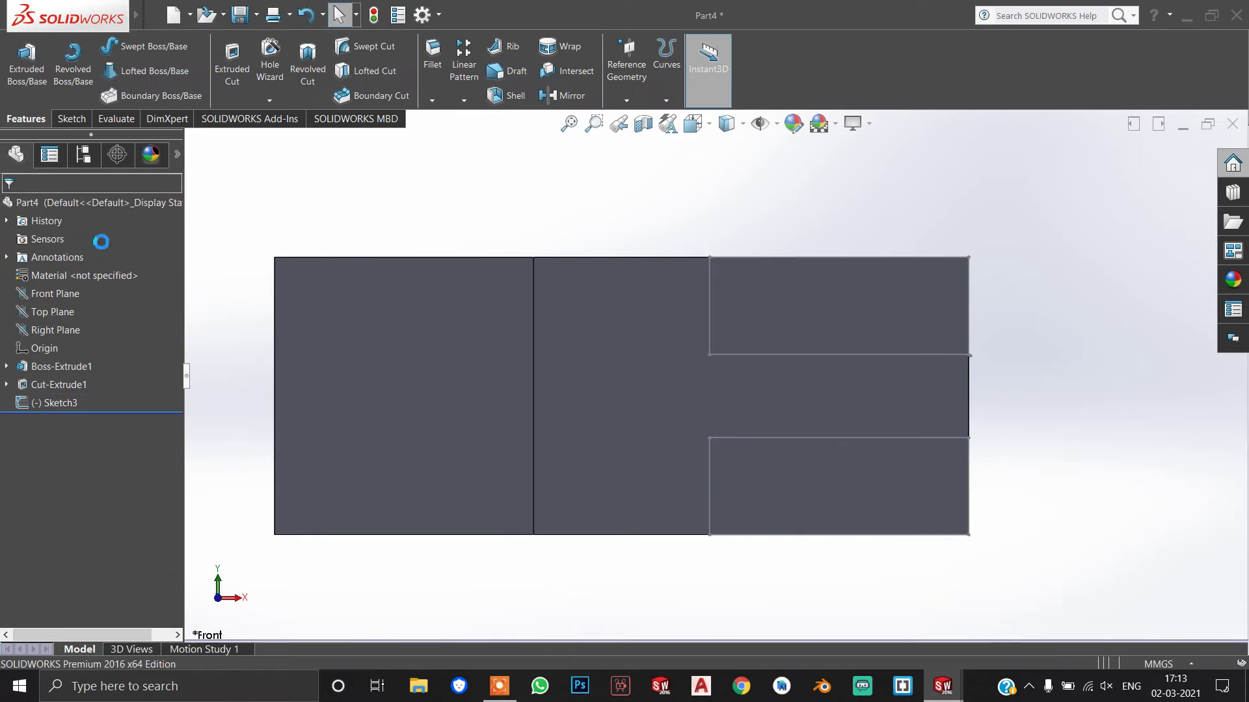
pyautogui.click(65, 404)
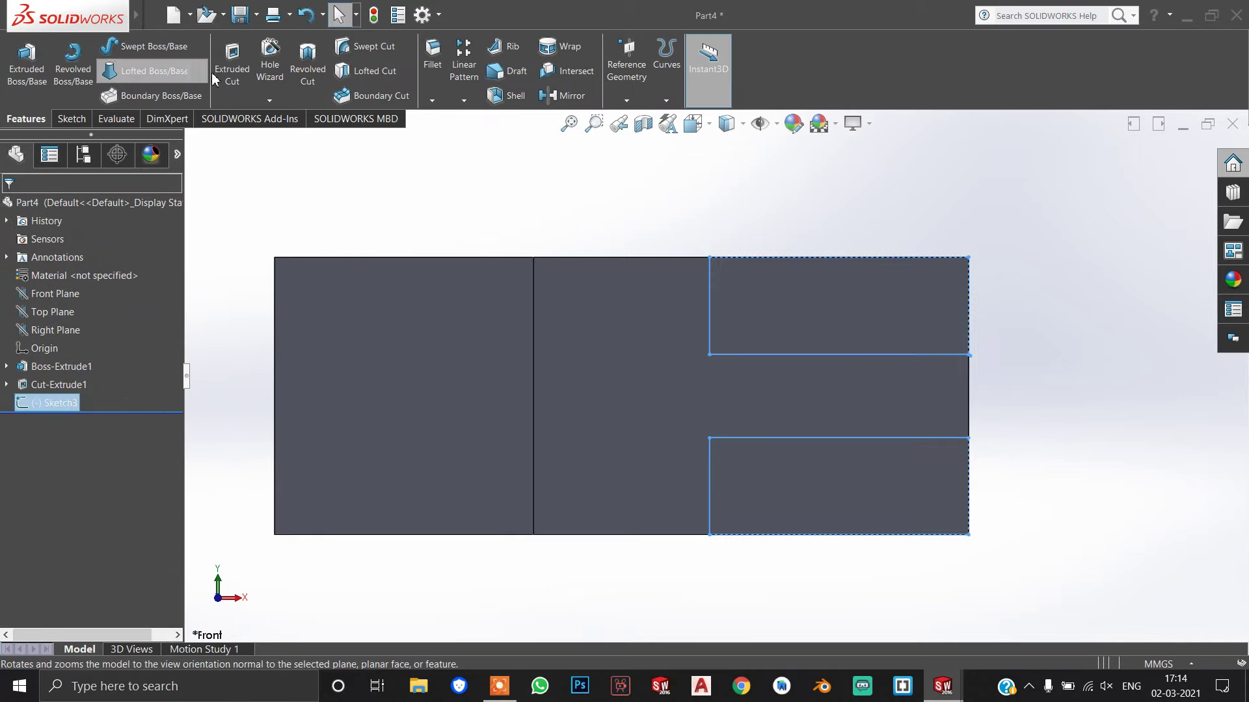
# Step: Extrude-cut both Sketch3 rectangles out of the block's right end, leaving a central tongue
pyautogui.click(232, 71)
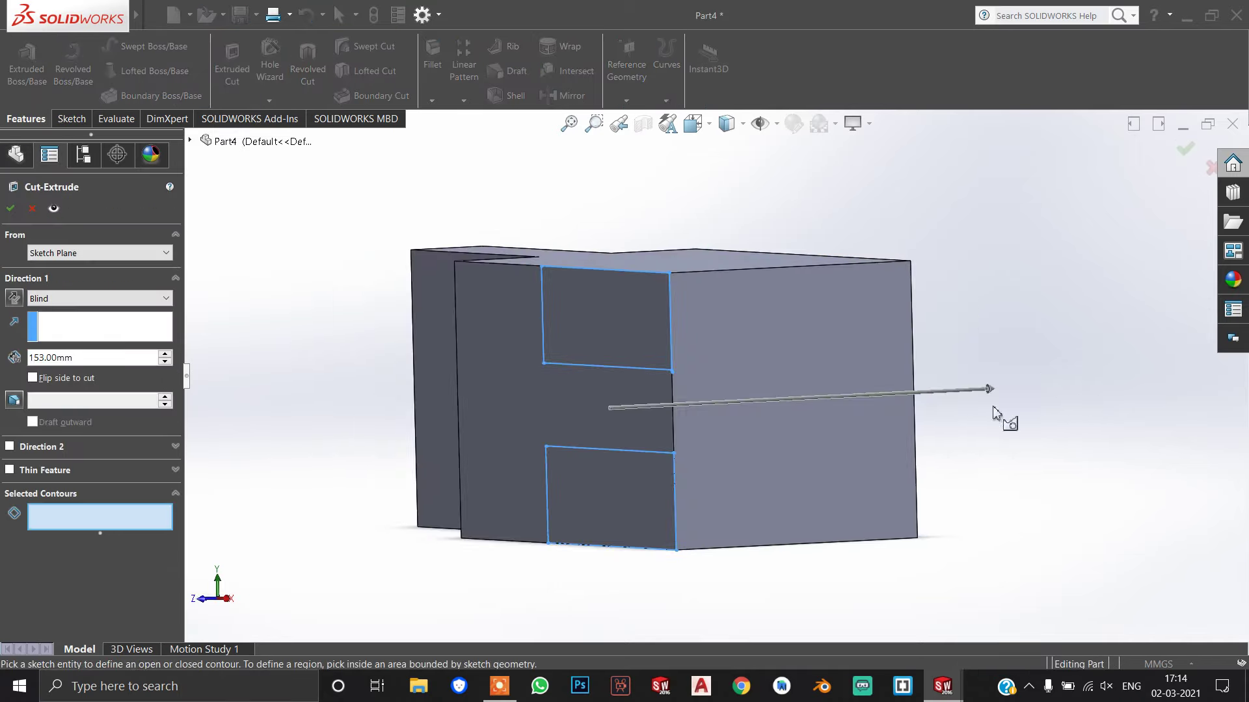
pyautogui.click(570, 338)
pyautogui.click(607, 530)
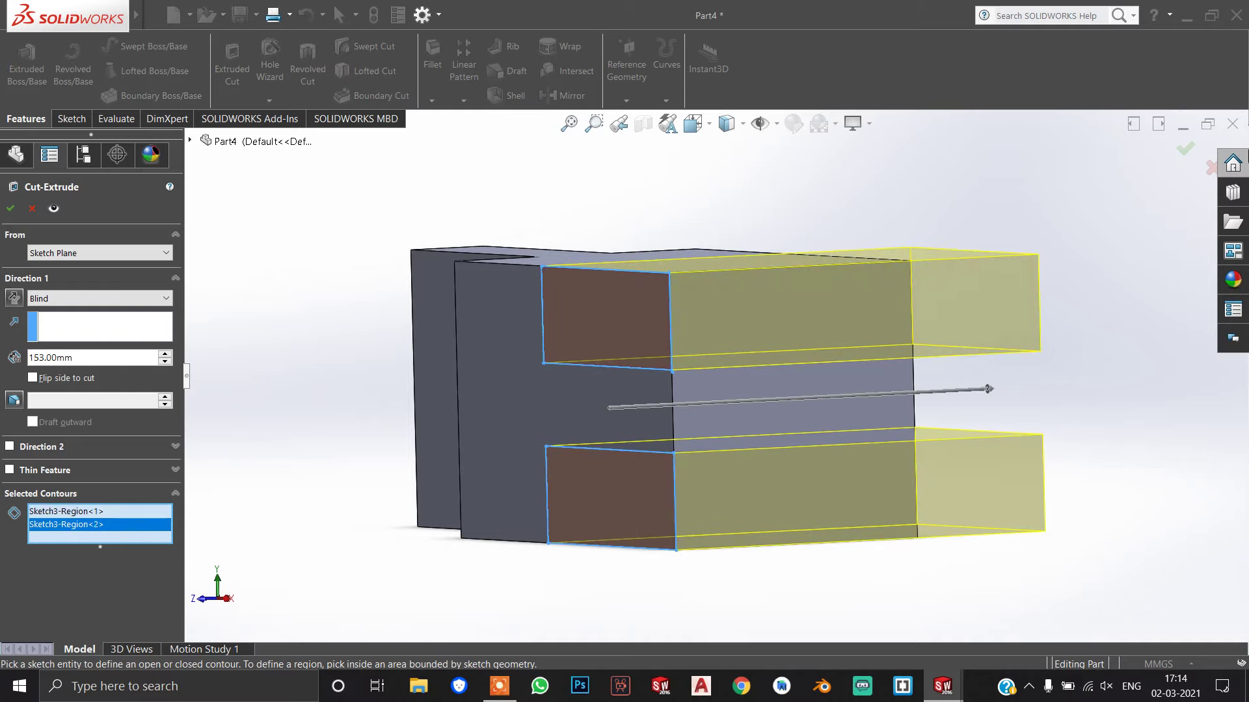
pyautogui.click(1185, 151)
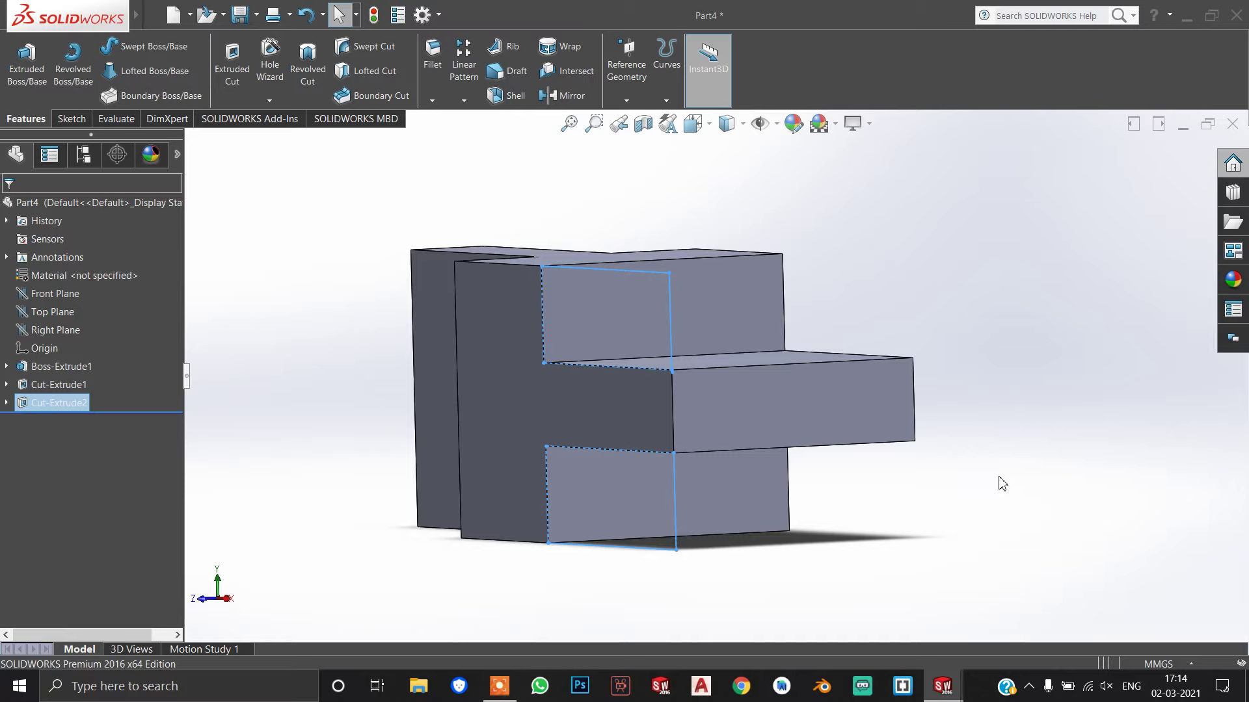
# Step: Add a full round fillet across the tongue's side face, end face and opposite side face
pyautogui.click(432, 56)
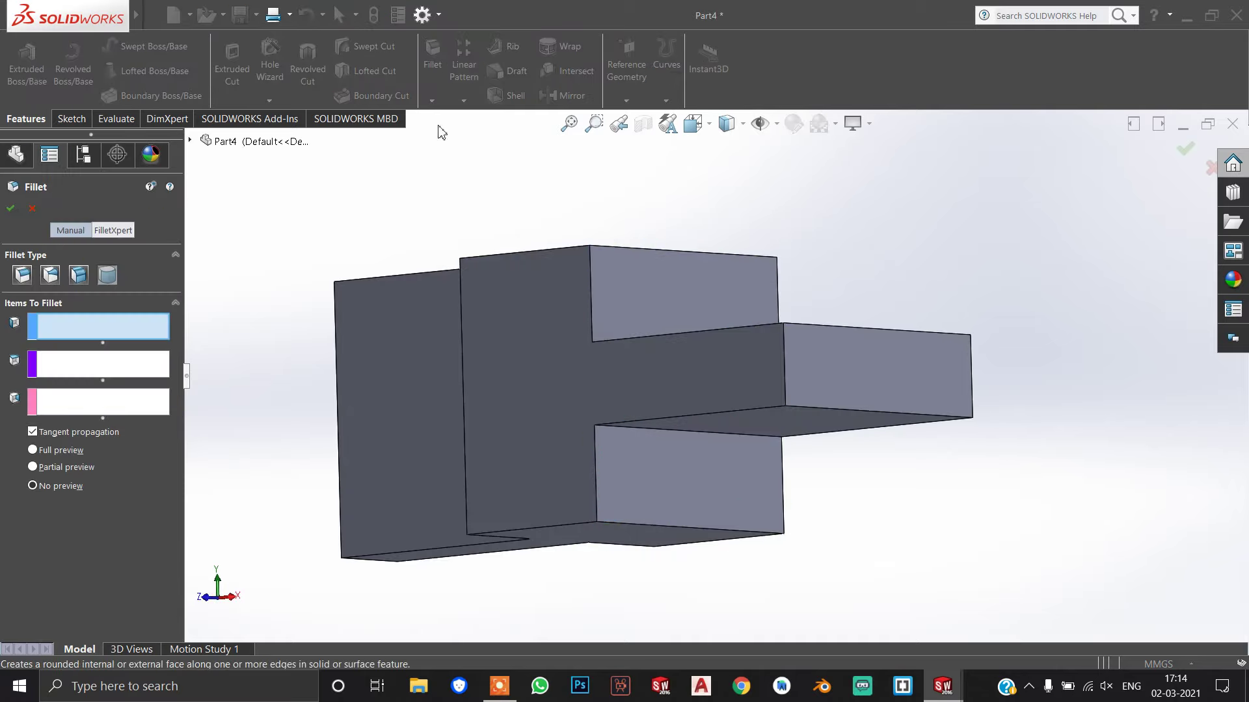
pyautogui.click(727, 373)
pyautogui.click(101, 363)
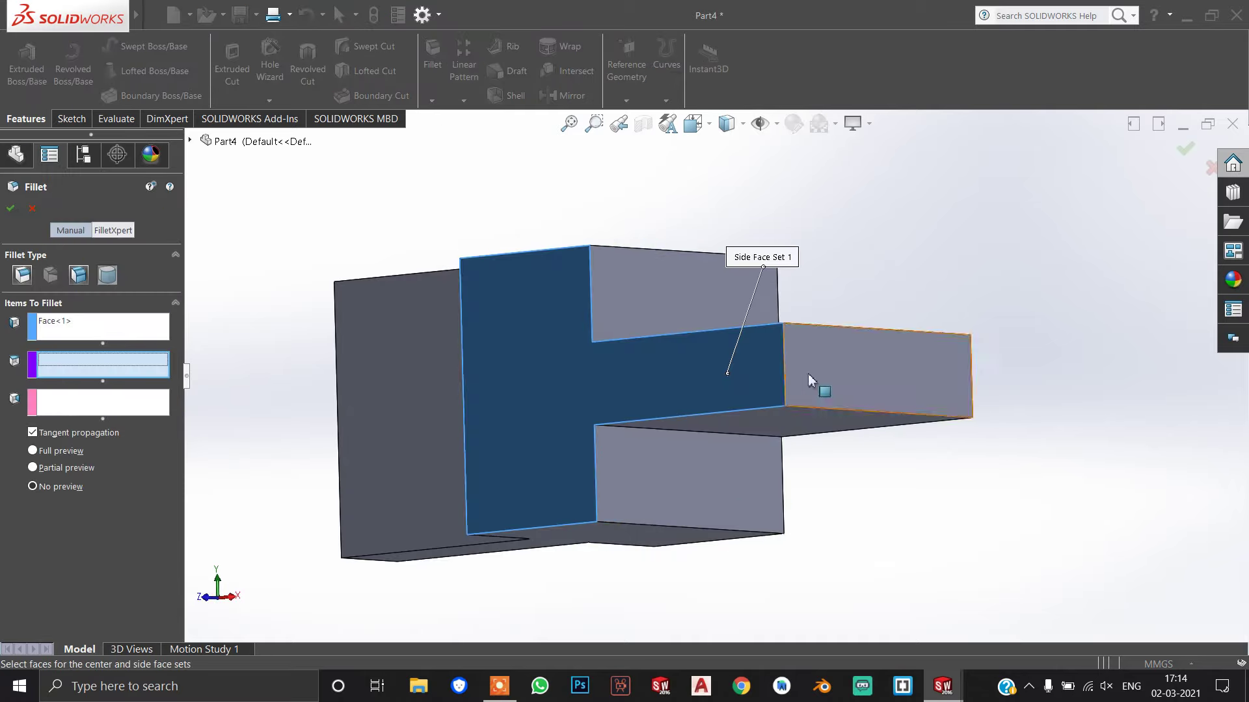
pyautogui.click(845, 400)
pyautogui.moveTo(850, 404); pyautogui.dragTo(1025, 432, button='middle')
pyautogui.click(61, 400)
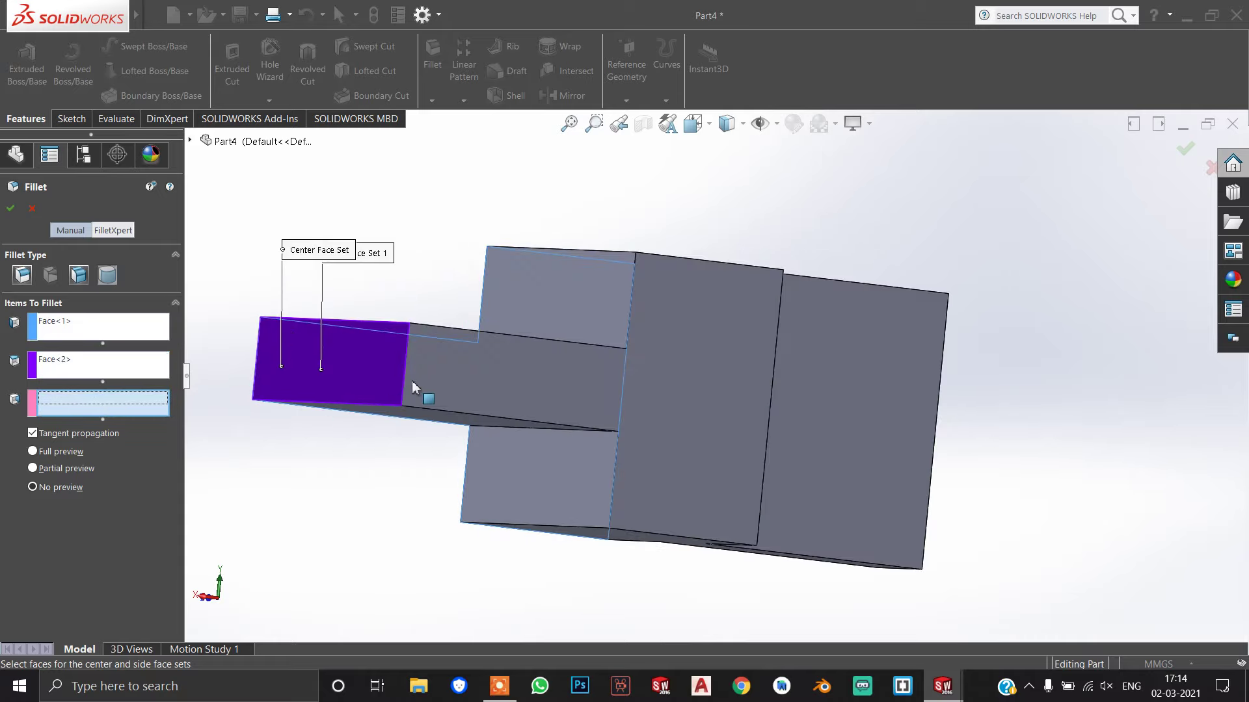
pyautogui.click(442, 360)
pyautogui.click(1182, 153)
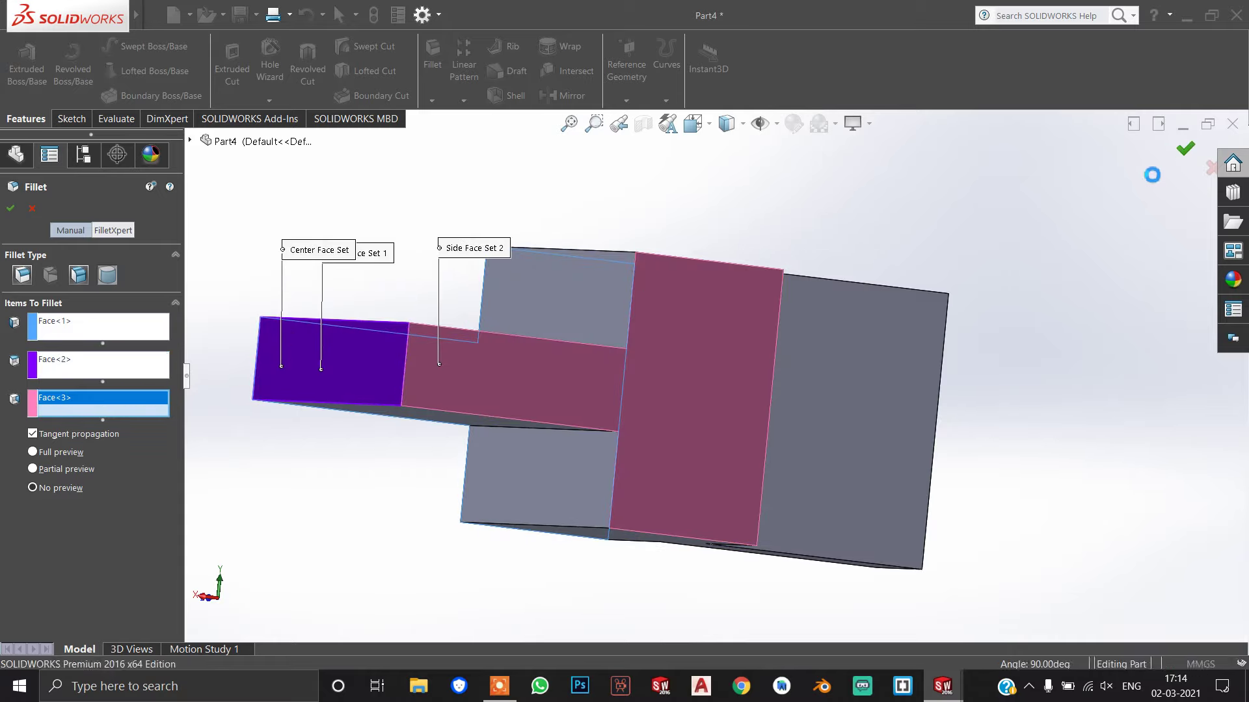
pyautogui.moveTo(1063, 329)
pyautogui.mouseDown(button='middle')
pyautogui.moveTo(964, 345)
pyautogui.moveTo(911, 391)
pyautogui.mouseUp(button='middle')
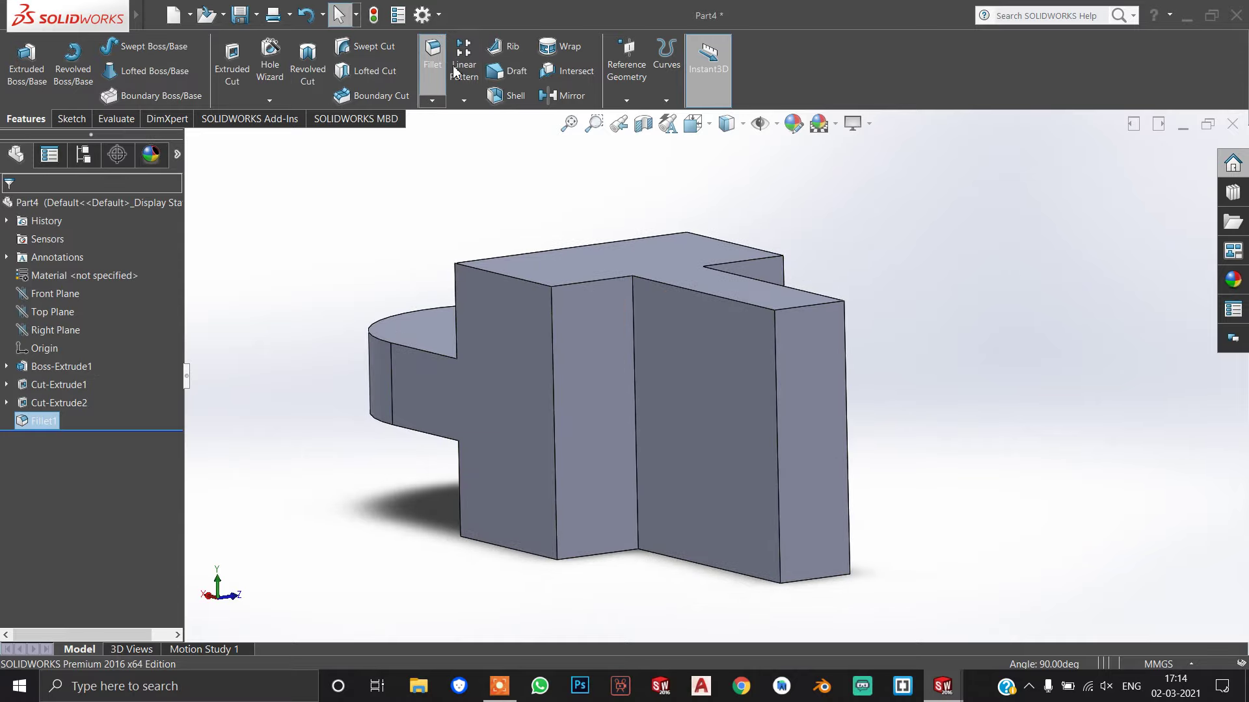
# Step: Add a second full round fillet across the top, end and bottom faces of the other end
pyautogui.click(432, 55)
pyautogui.click(732, 286)
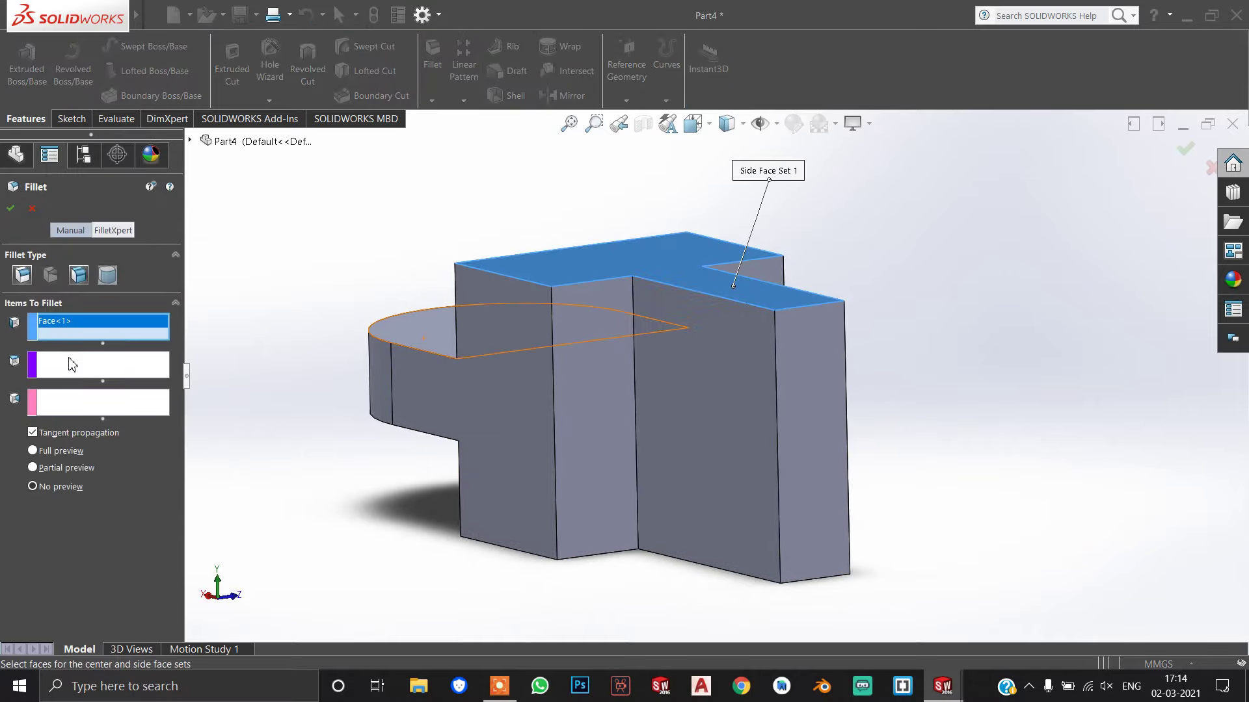
pyautogui.click(147, 355)
pyautogui.click(837, 451)
pyautogui.moveTo(836, 451)
pyautogui.mouseDown(button='middle')
pyautogui.moveTo(850, 344)
pyautogui.moveTo(839, 365)
pyautogui.mouseUp(button='middle')
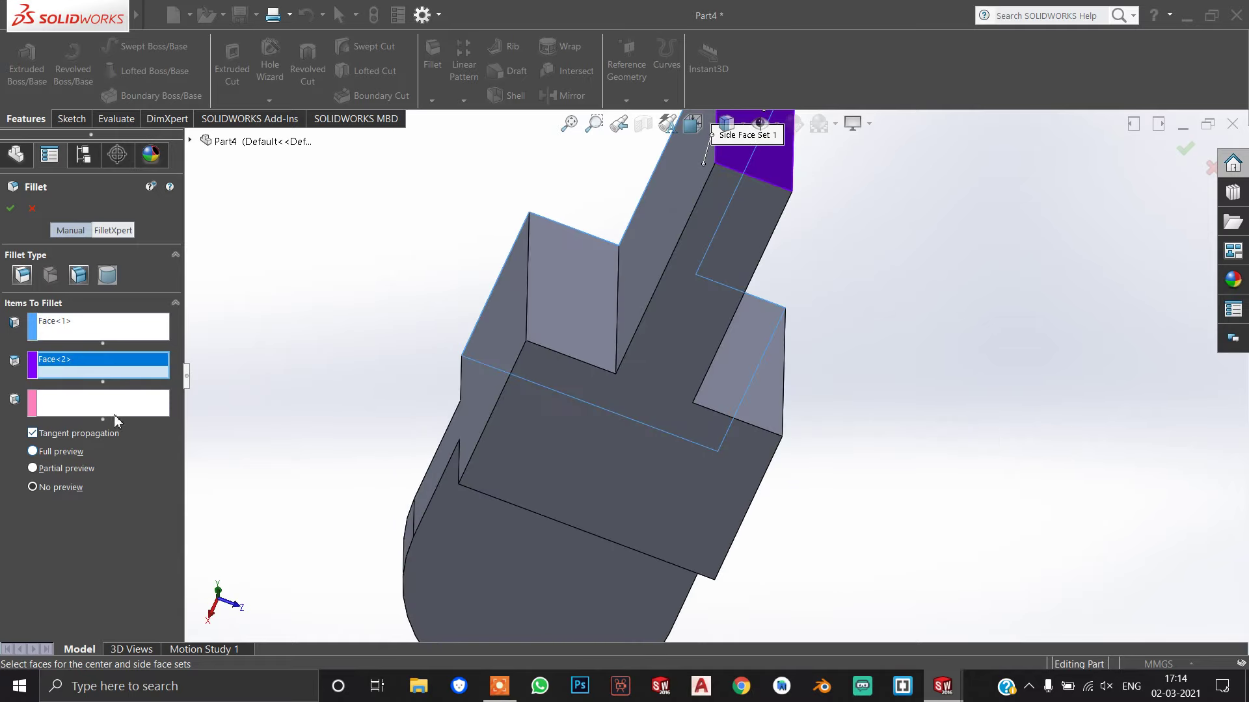
pyautogui.click(98, 403)
pyautogui.click(667, 326)
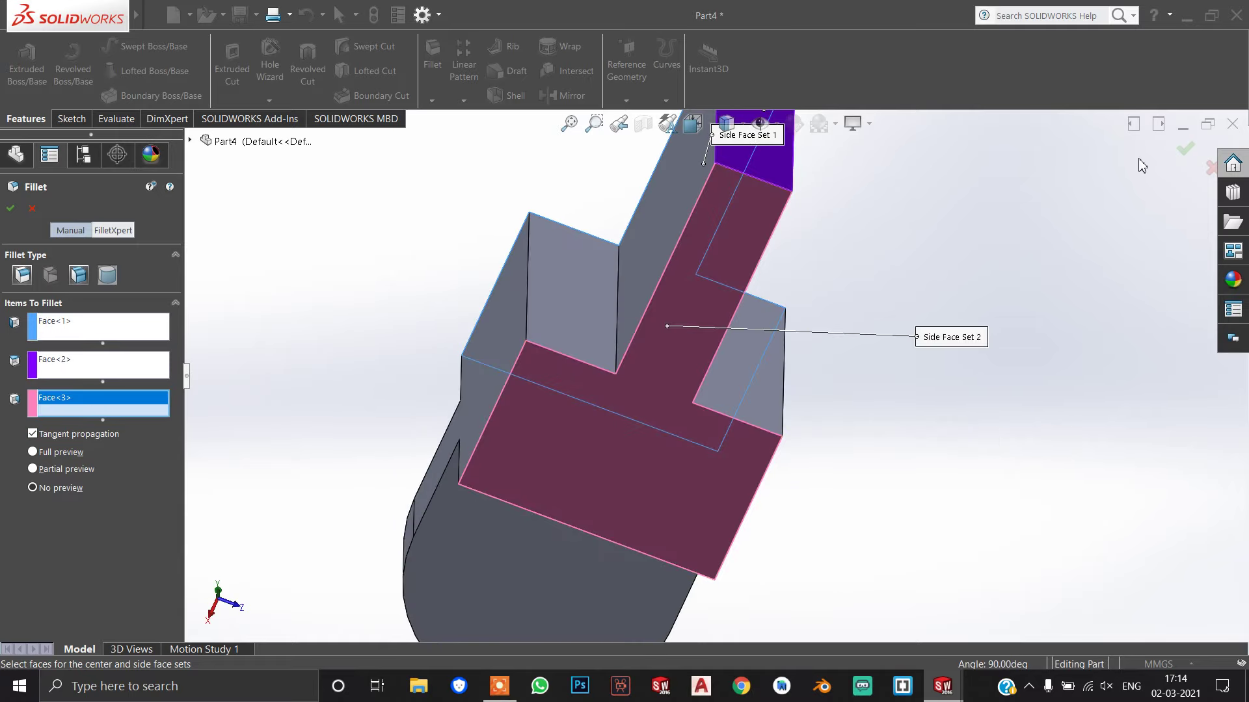
pyautogui.click(1188, 158)
pyautogui.moveTo(928, 410); pyautogui.dragTo(1009, 385, button='middle')
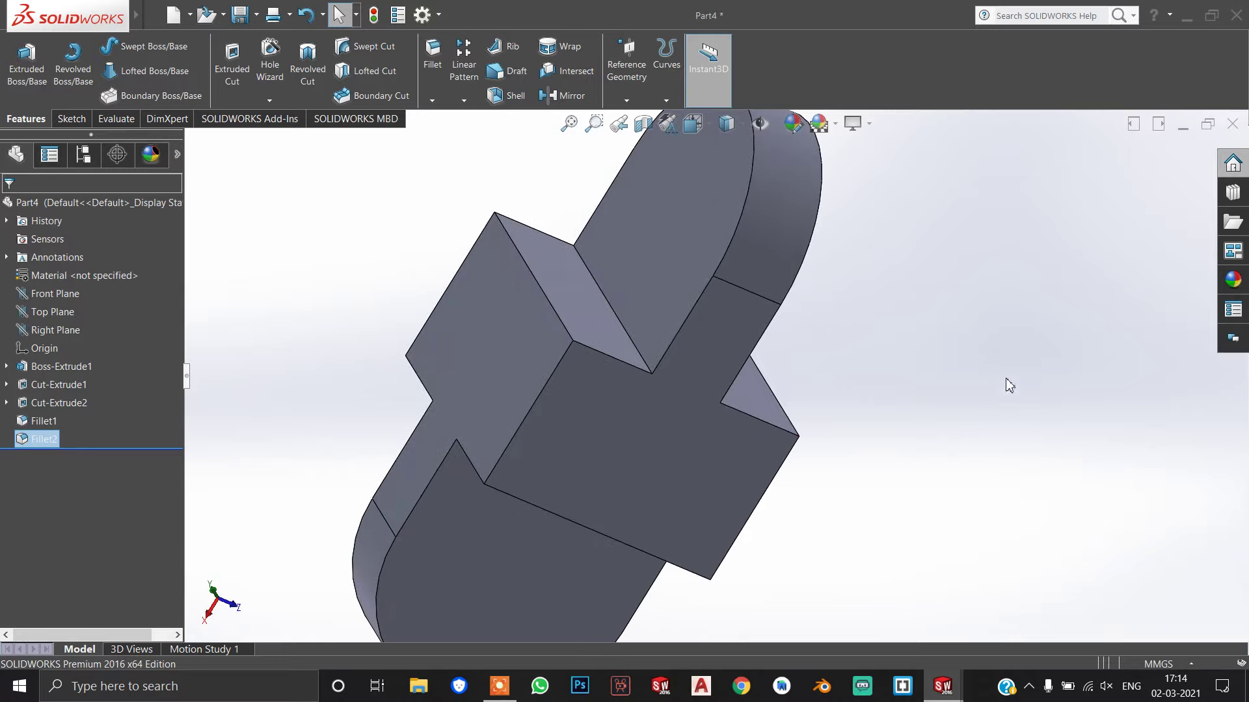
# Step: View the flat cut face Normal To, zoom in, and start a new line sketch on it
pyautogui.click(509, 587)
pyautogui.press('space')
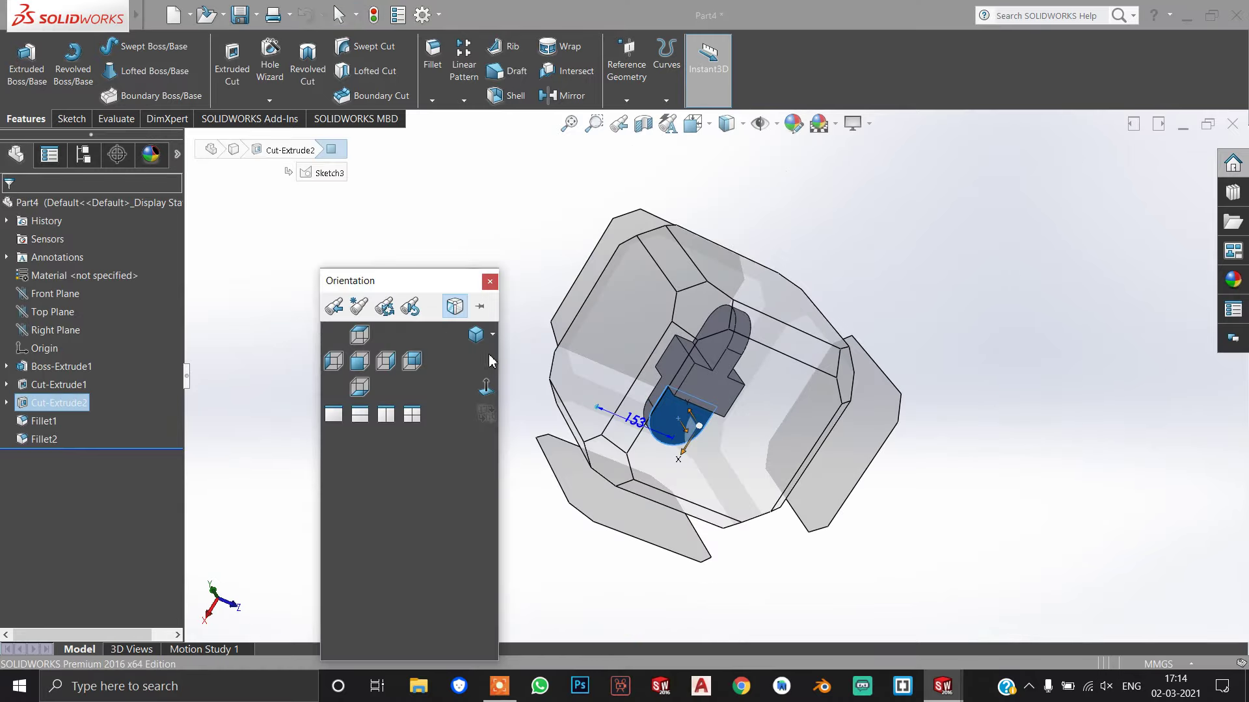
pyautogui.click(486, 386)
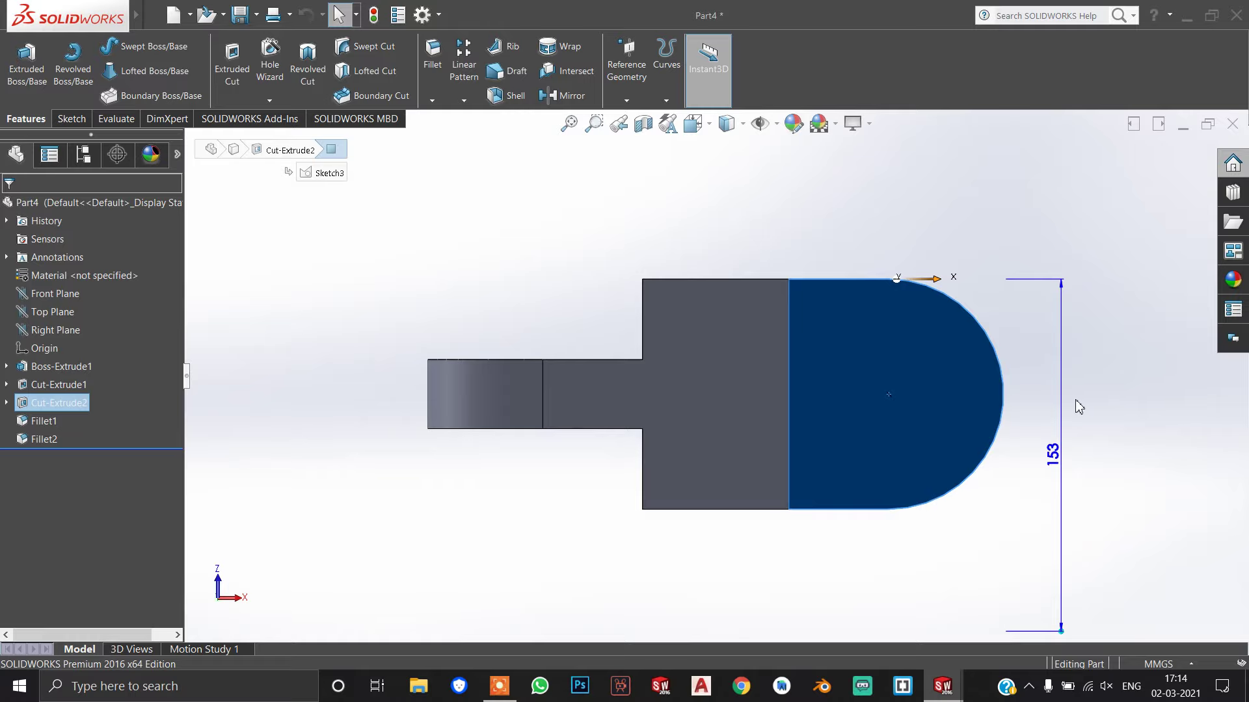
pyautogui.scroll(-2, 1066, 410)
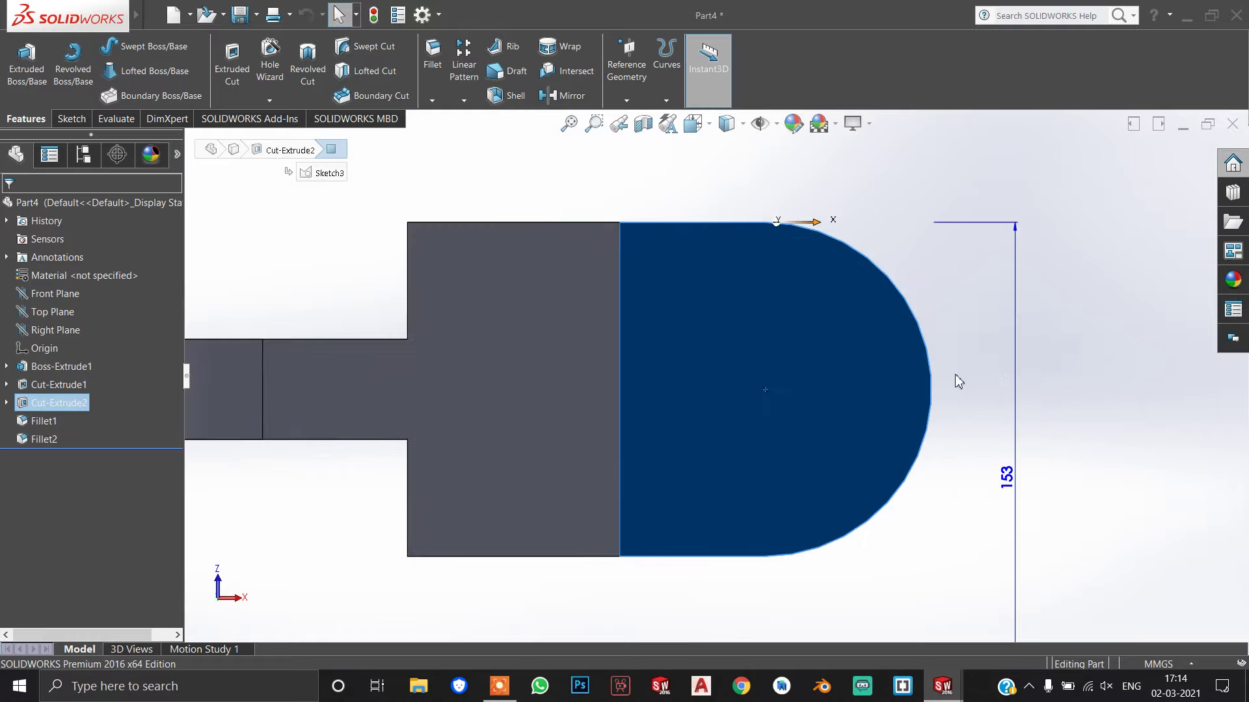
pyautogui.scroll(-2, 955, 375)
pyautogui.scroll(1, 753, 416)
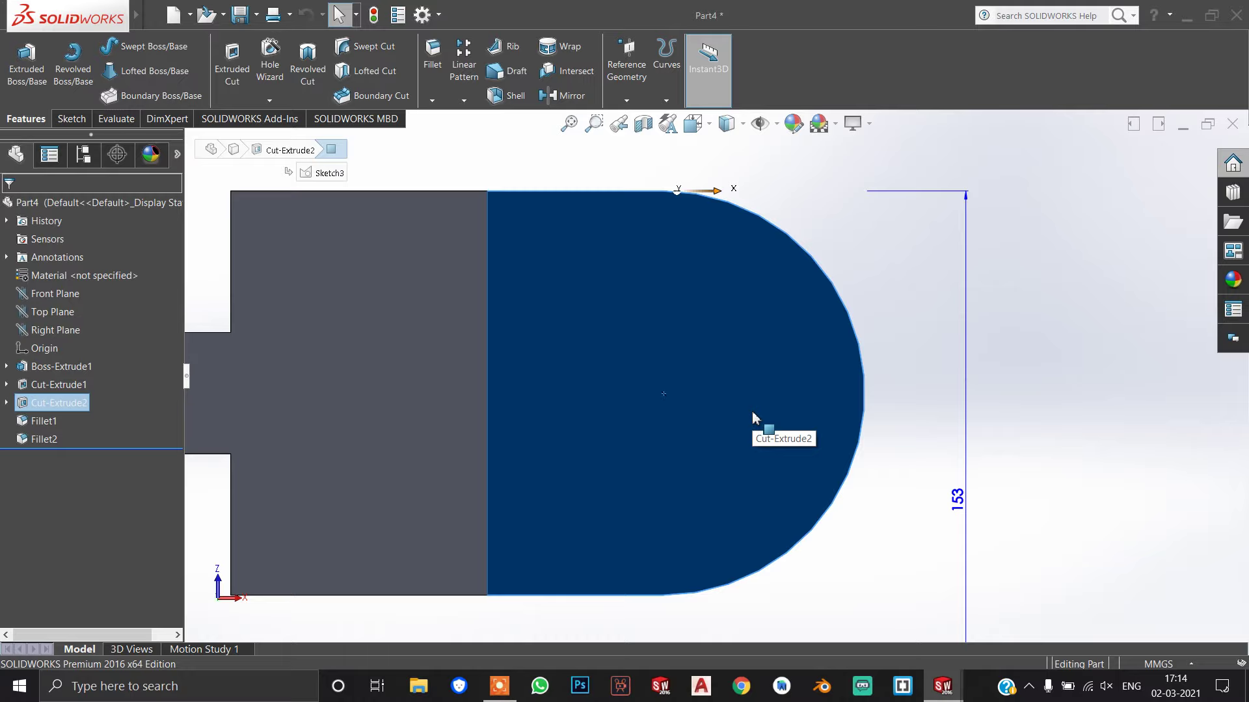
pyautogui.scroll(1, 752, 417)
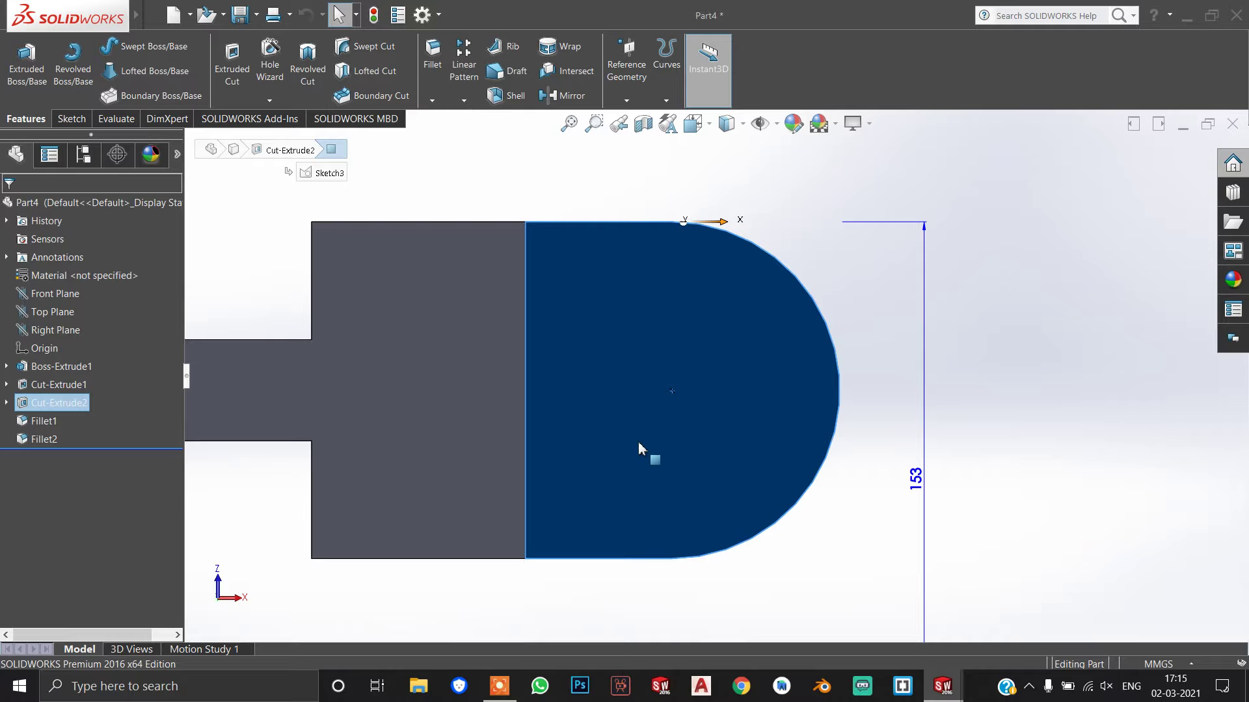
pyautogui.scroll(2, 618, 383)
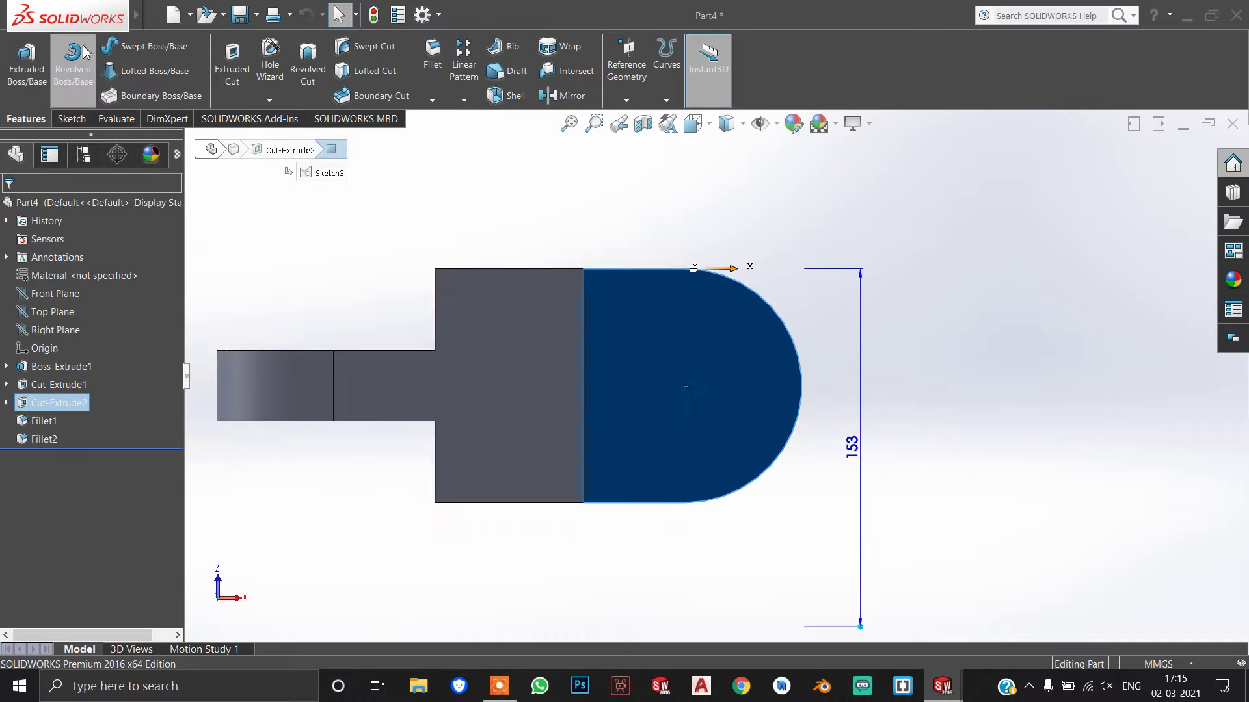
pyautogui.click(70, 118)
pyautogui.click(98, 45)
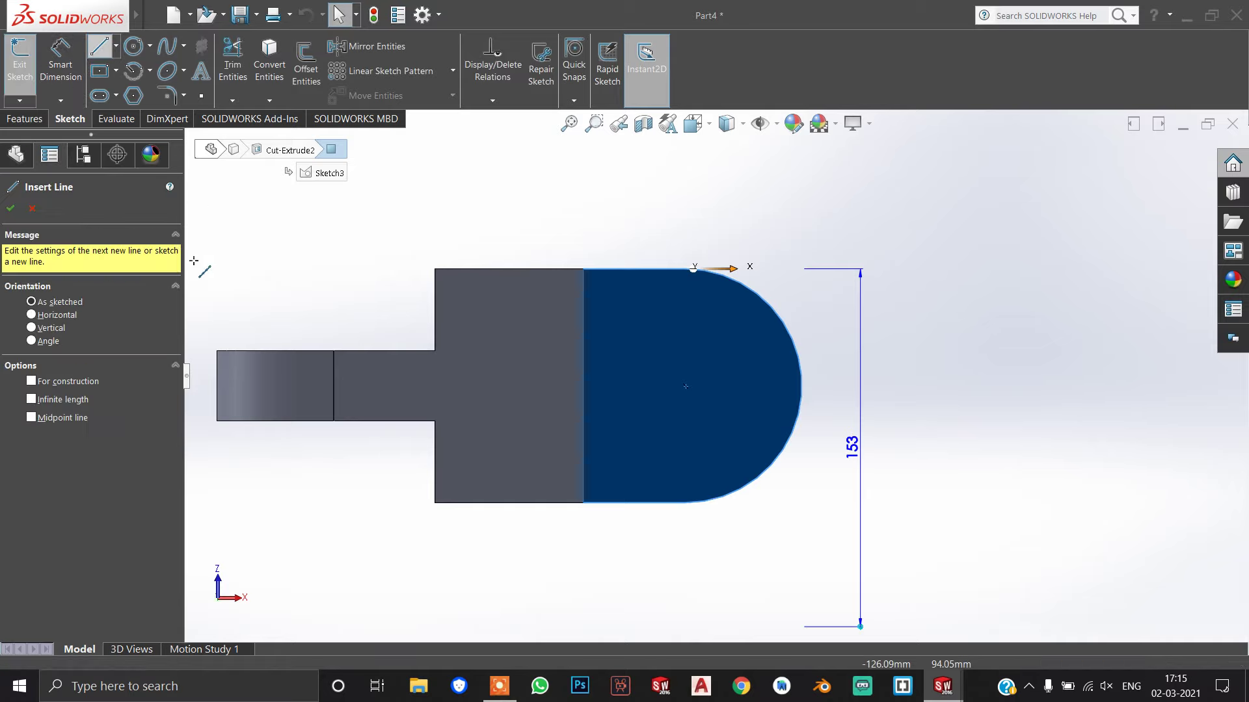
# Step: Sketch a 200-long horizontal line, a short vertical rise, and a top line past the rounded edge
pyautogui.click(218, 386)
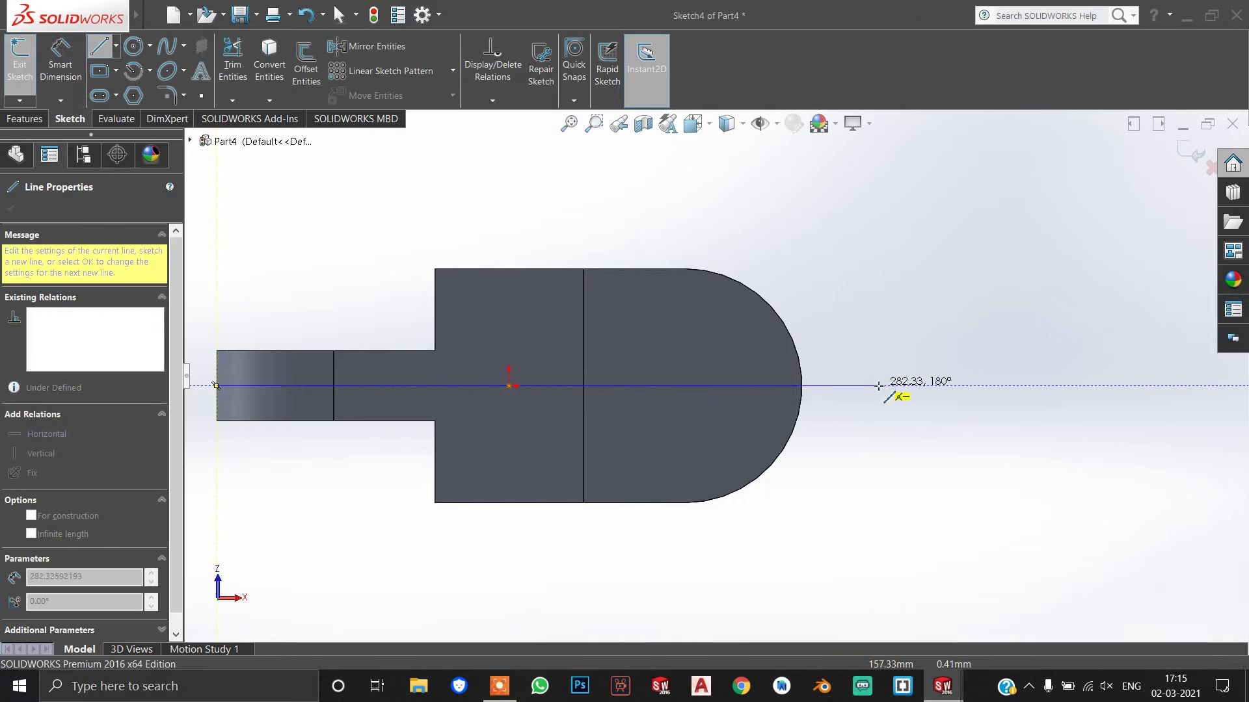
pyautogui.click(879, 385)
pyautogui.write('200')
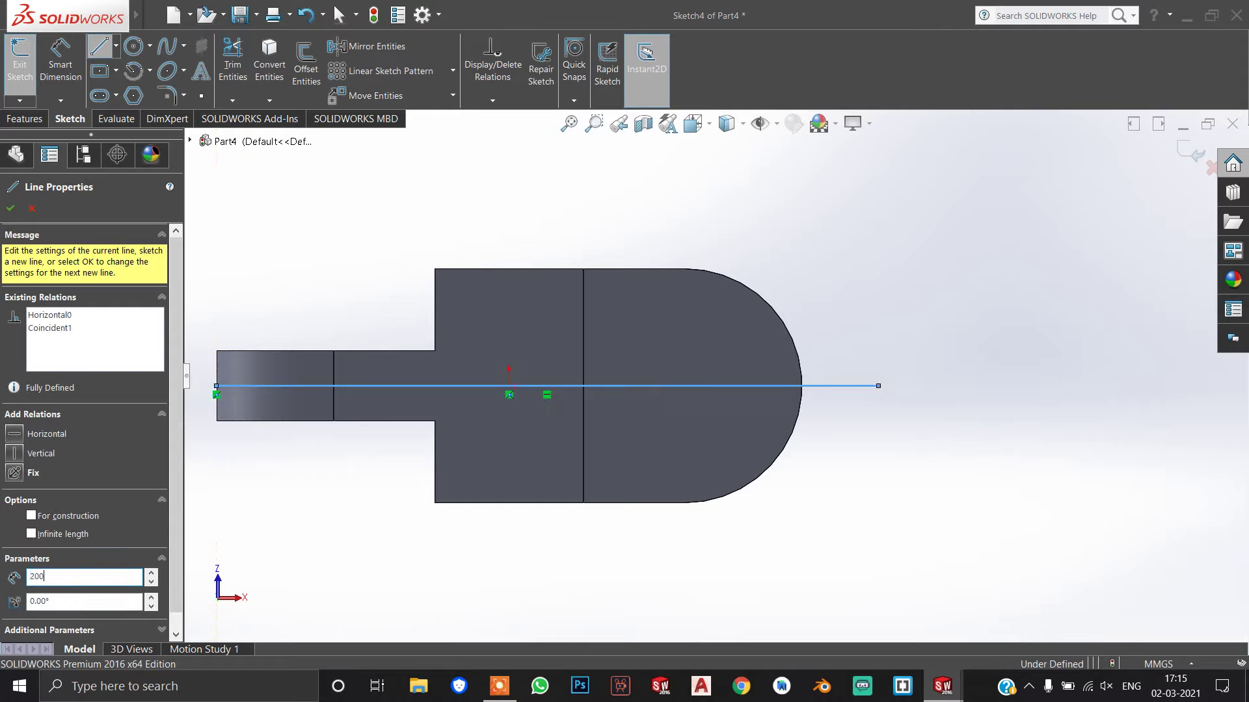
pyautogui.press('Return')
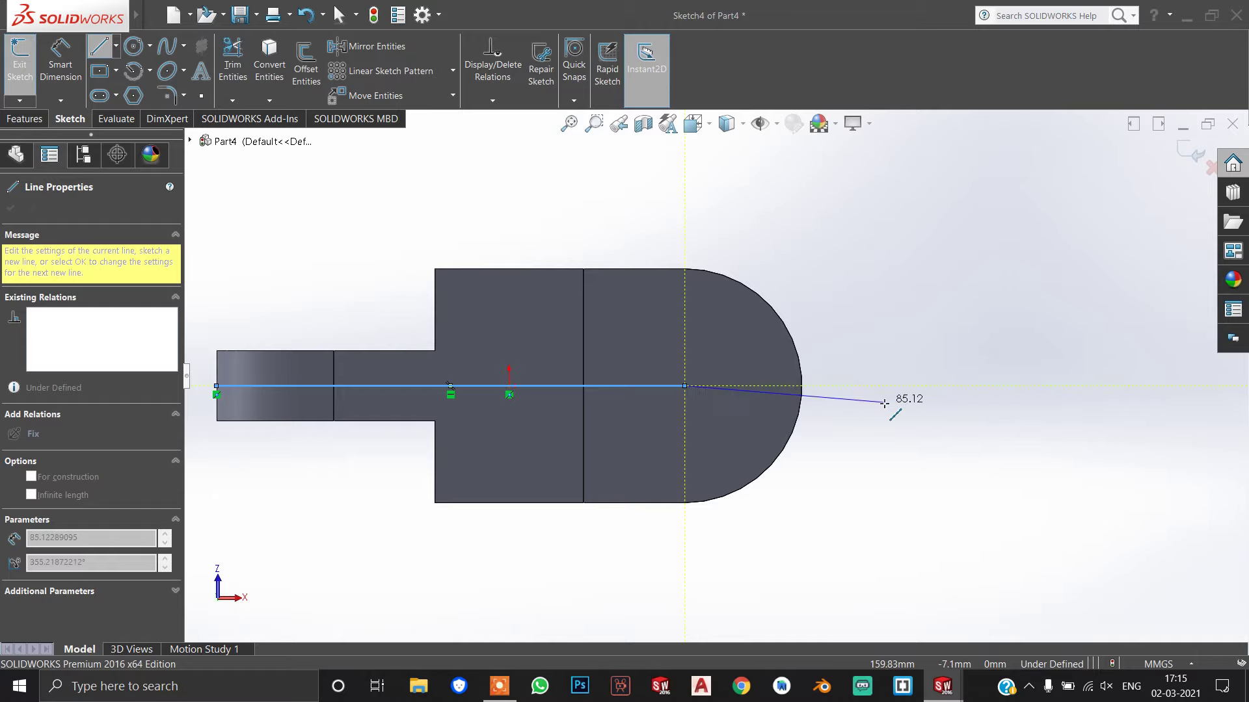
pyautogui.scroll(-3, 839, 385)
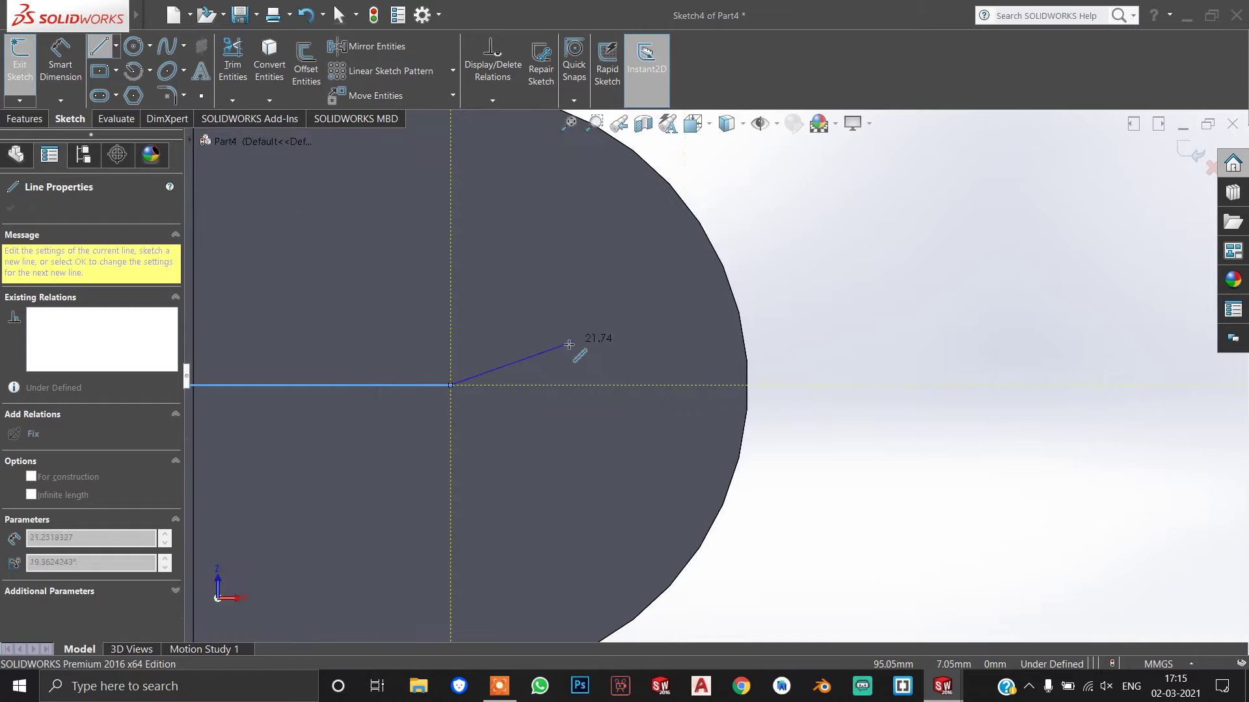
pyautogui.click(451, 275)
pyautogui.write('2')
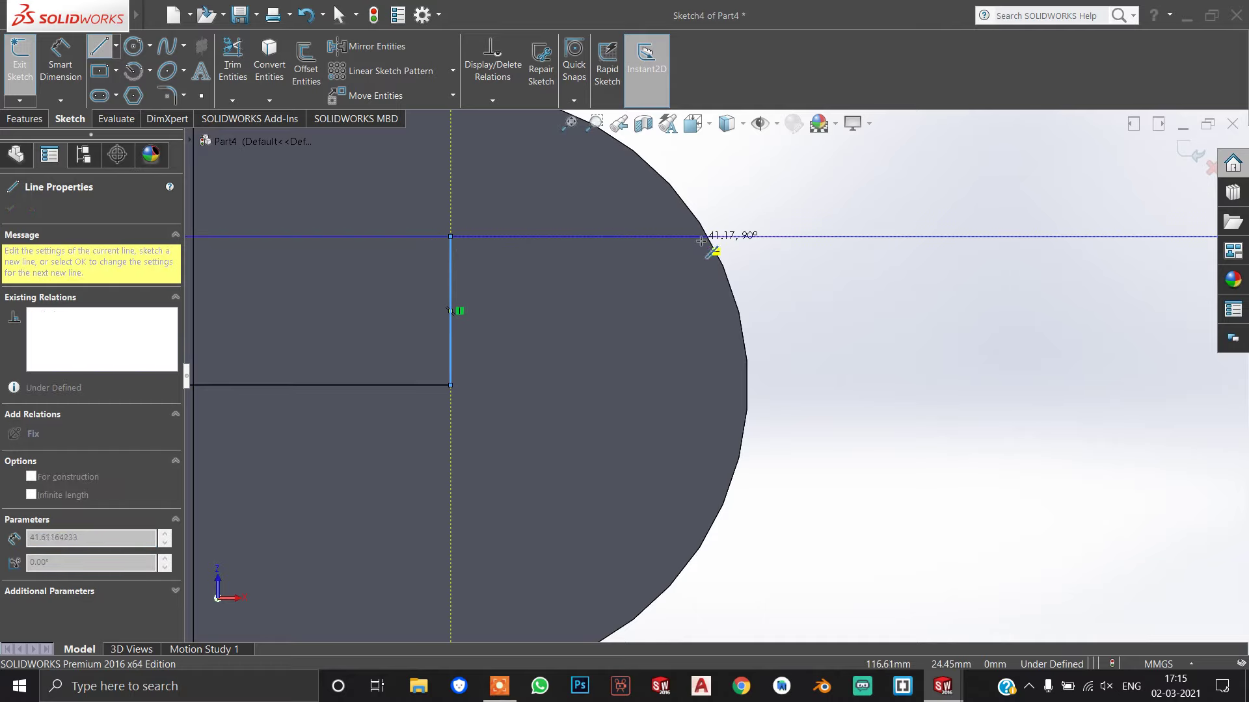
pyautogui.click(770, 237)
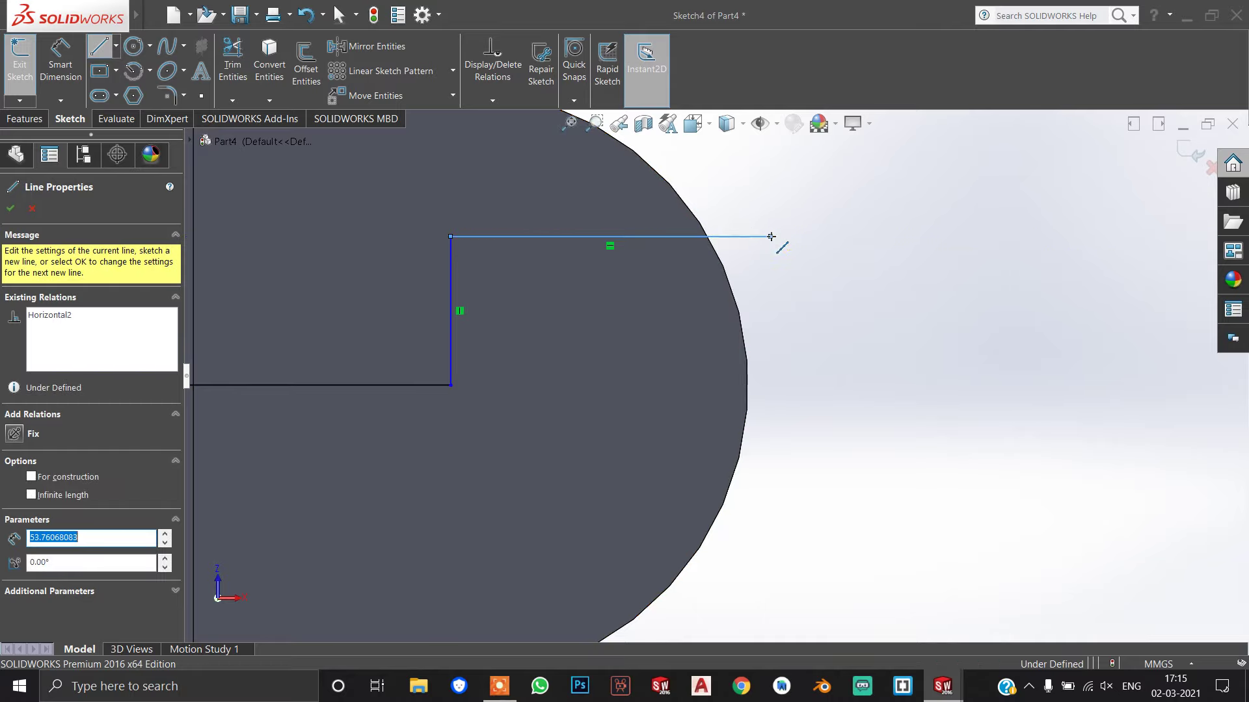
pyautogui.click(99, 47)
pyautogui.click(134, 51)
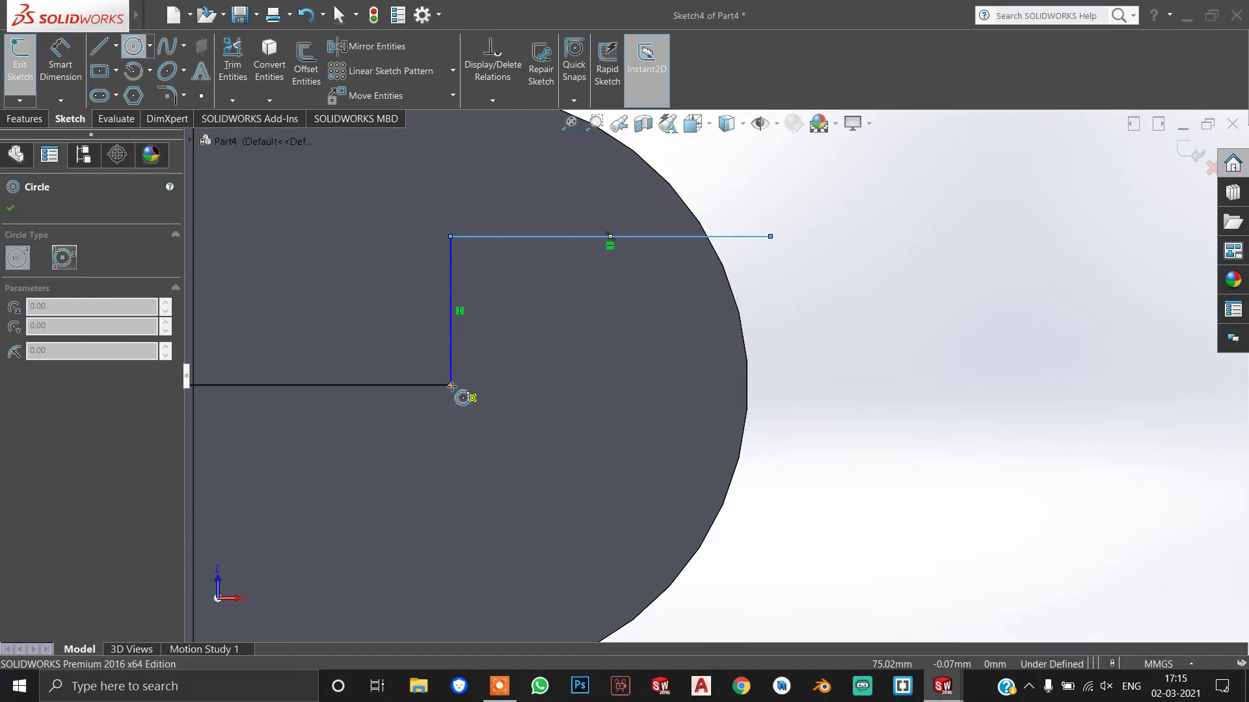
# Step: Add a radius-25 circle at the line corner, a bottom line, and a closing slanted line
pyautogui.click(451, 385)
pyautogui.click(450, 236)
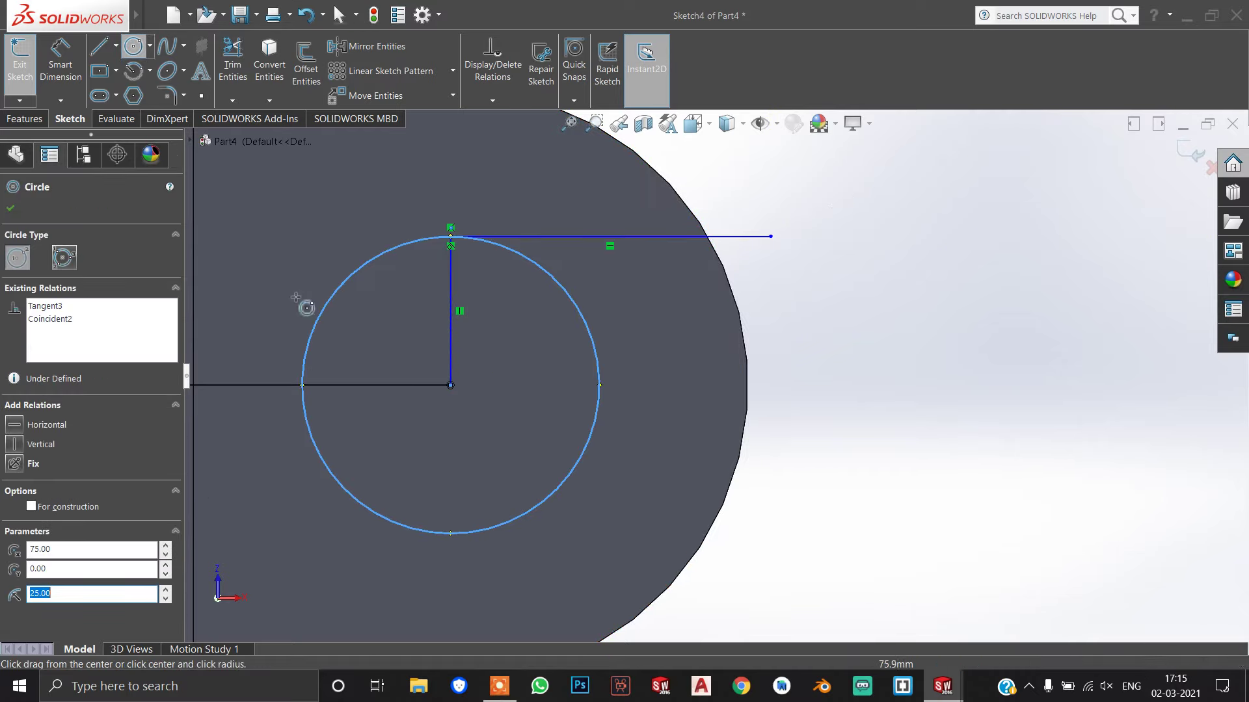
pyautogui.click(99, 46)
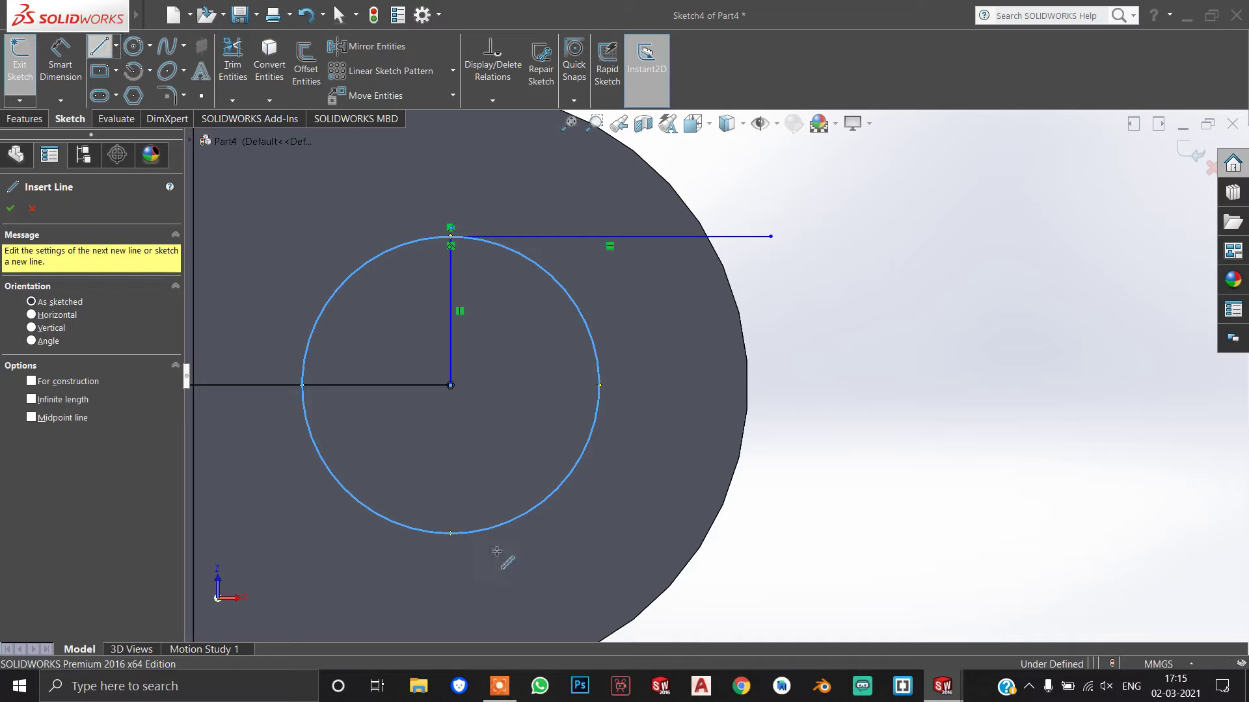
pyautogui.click(452, 534)
pyautogui.click(833, 534)
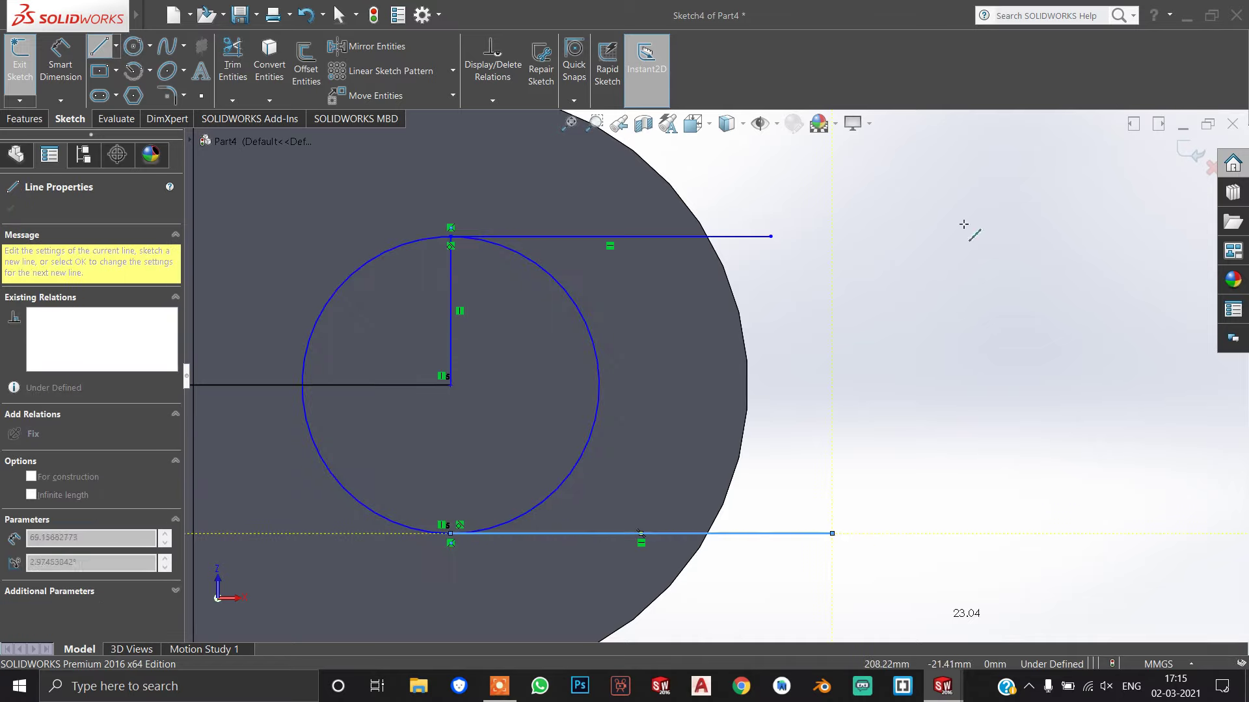
pyautogui.click(132, 46)
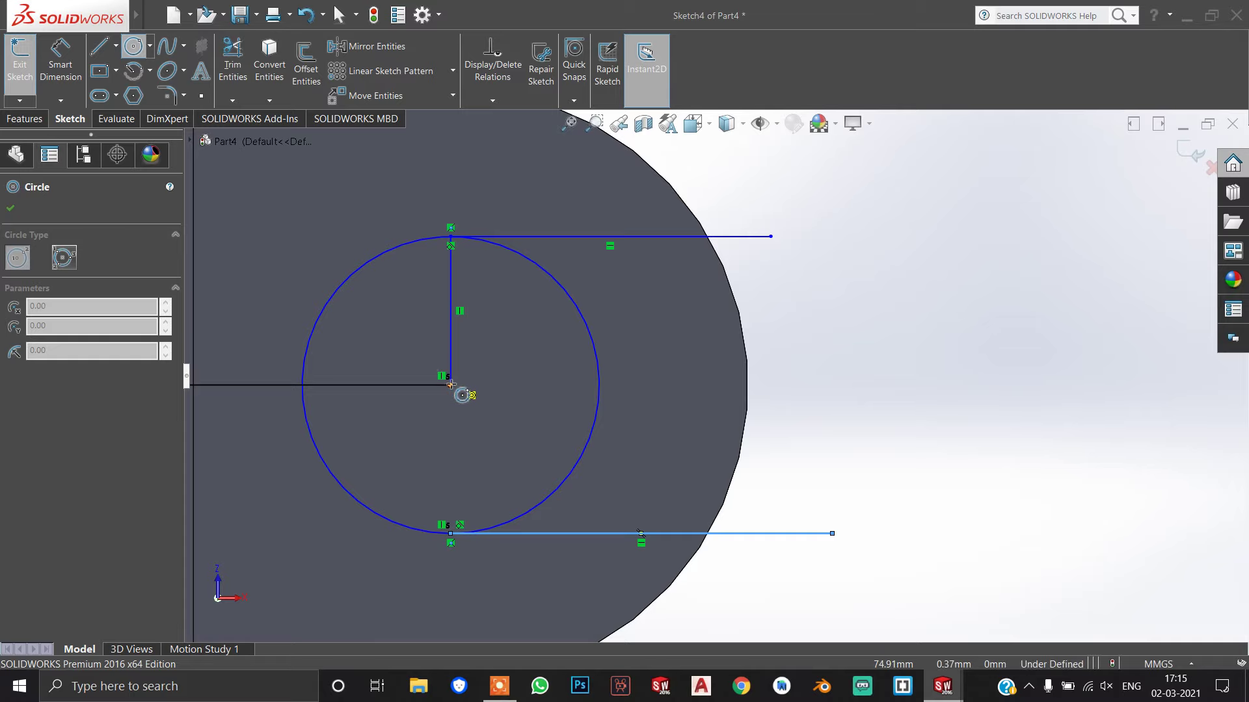
pyautogui.click(450, 384)
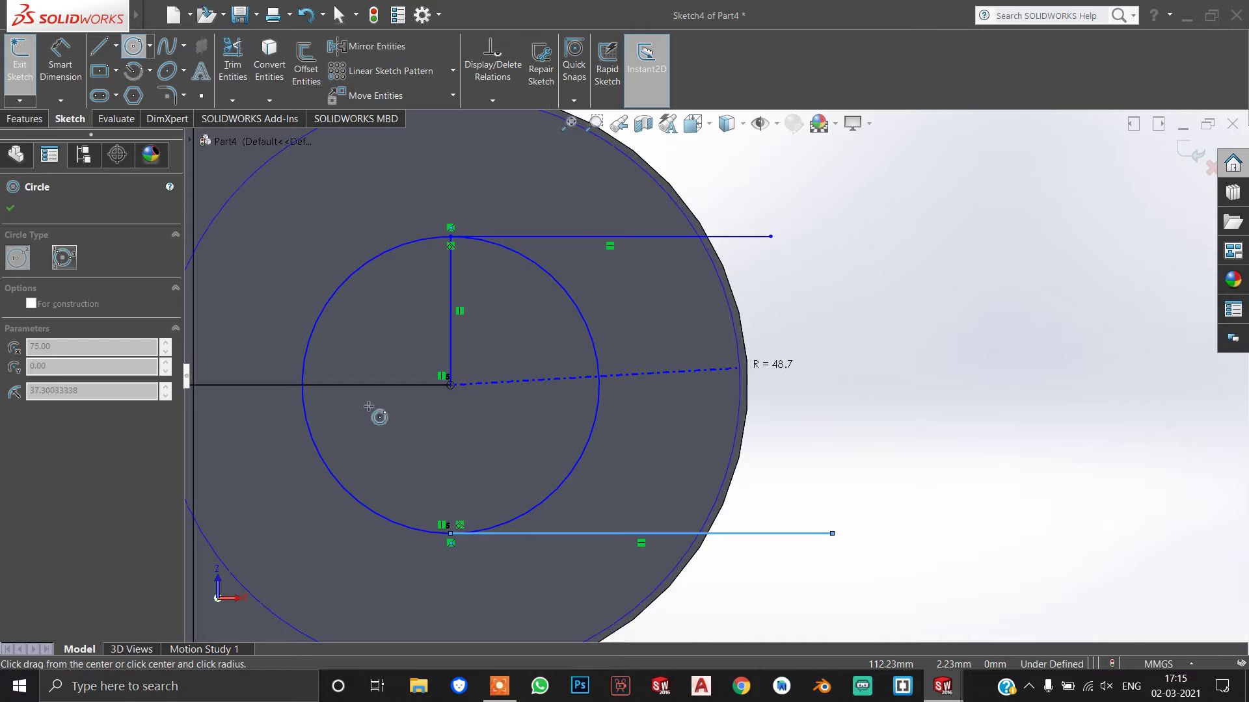
pyautogui.click(99, 46)
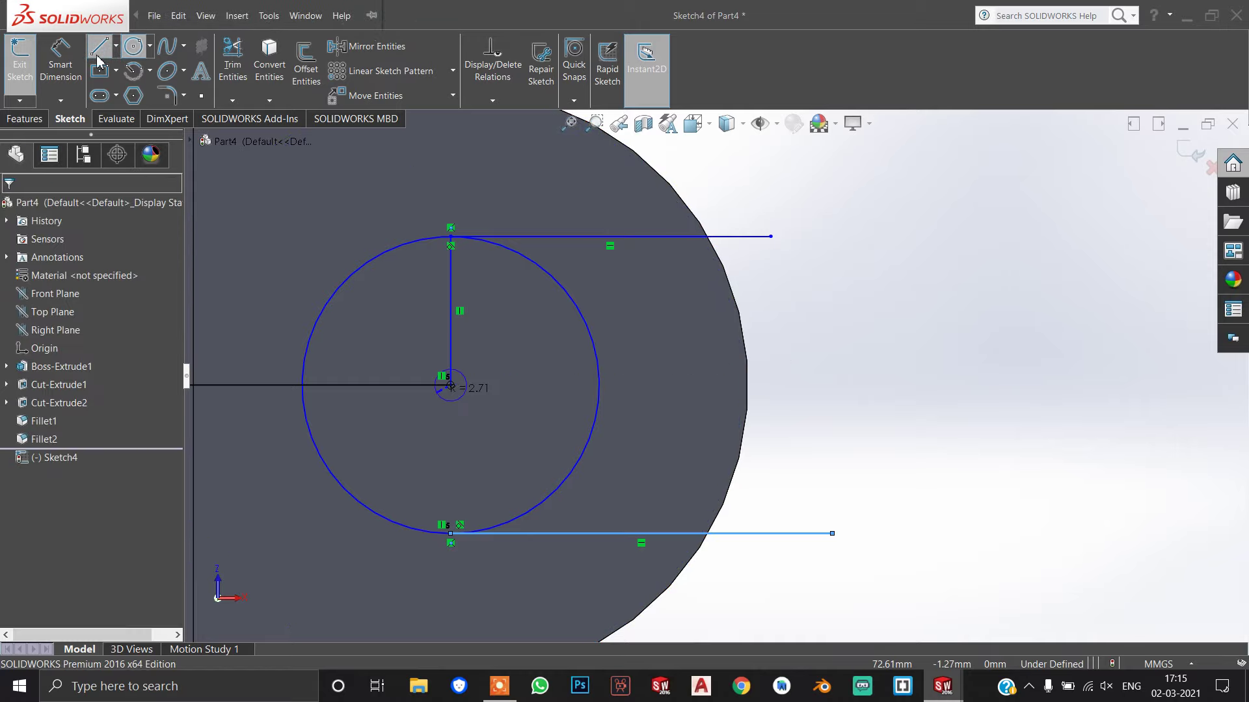
pyautogui.click(771, 237)
pyautogui.click(833, 533)
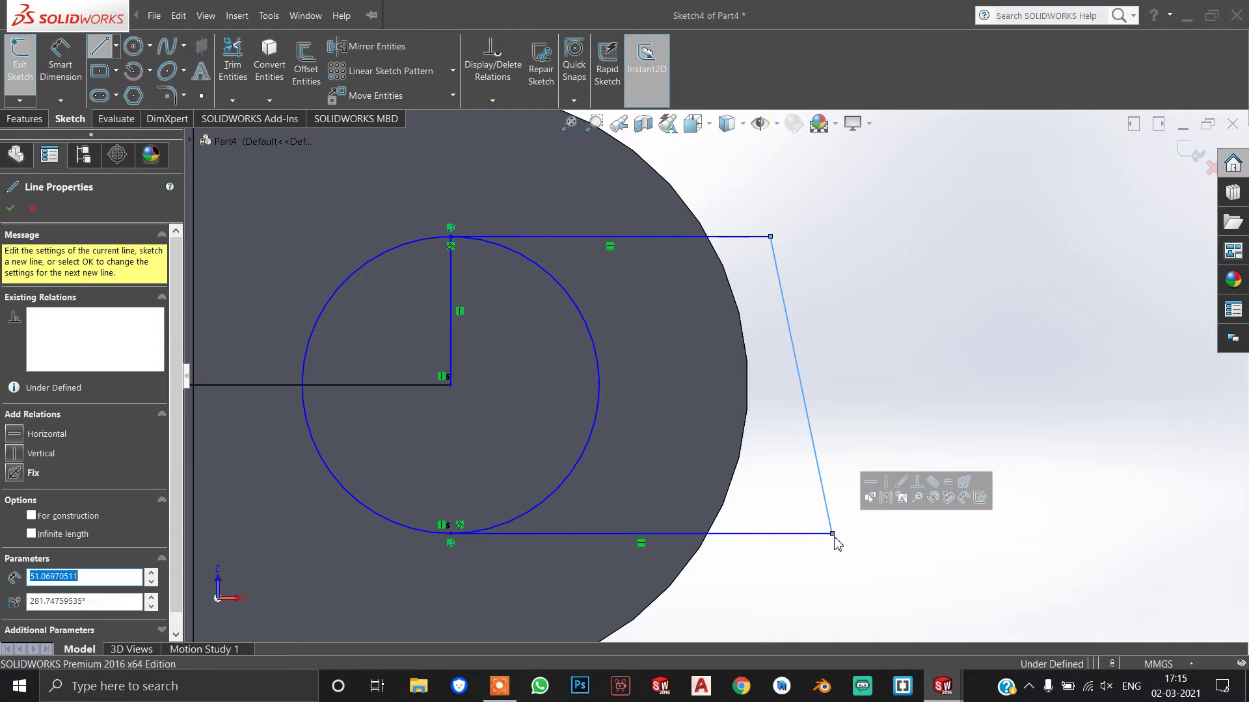
# Step: Power-trim the extra line and circle segments, then exit the sketch
pyautogui.click(232, 65)
pyautogui.scroll(1, 314, 425)
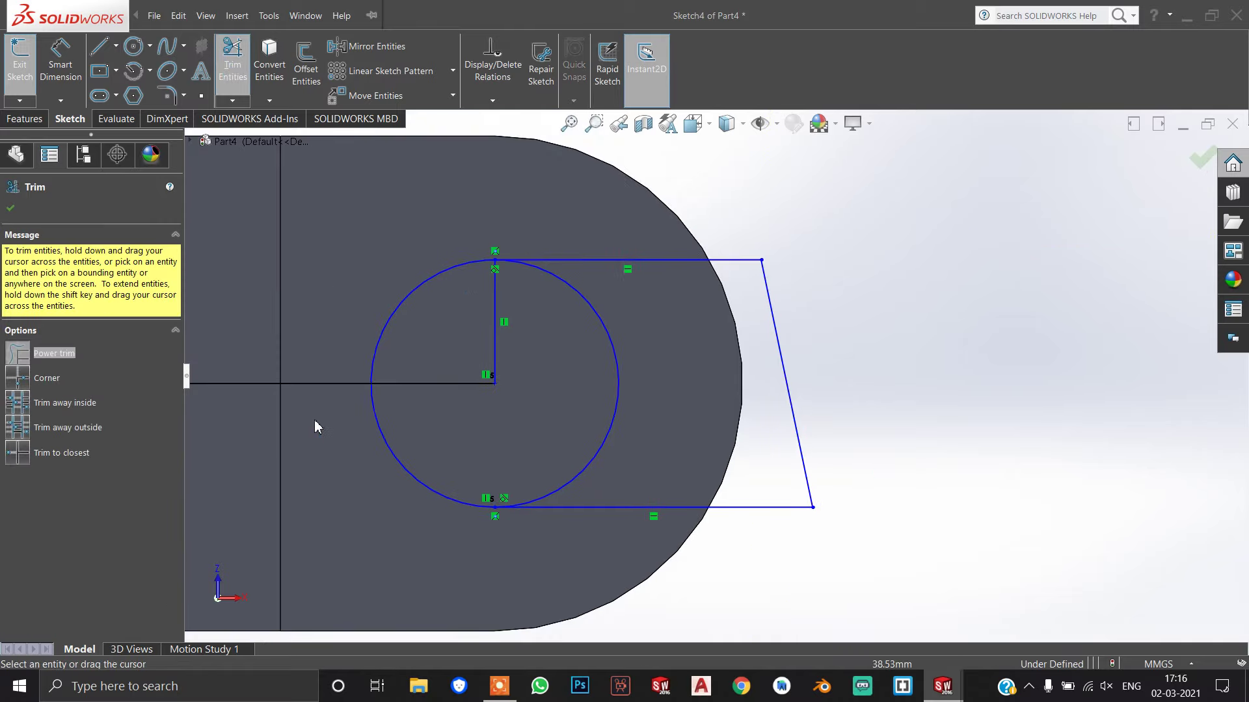
pyautogui.moveTo(314, 426); pyautogui.dragTo(315, 388)
pyautogui.scroll(1, 545, 438)
pyautogui.moveTo(499, 390); pyautogui.dragTo(641, 404)
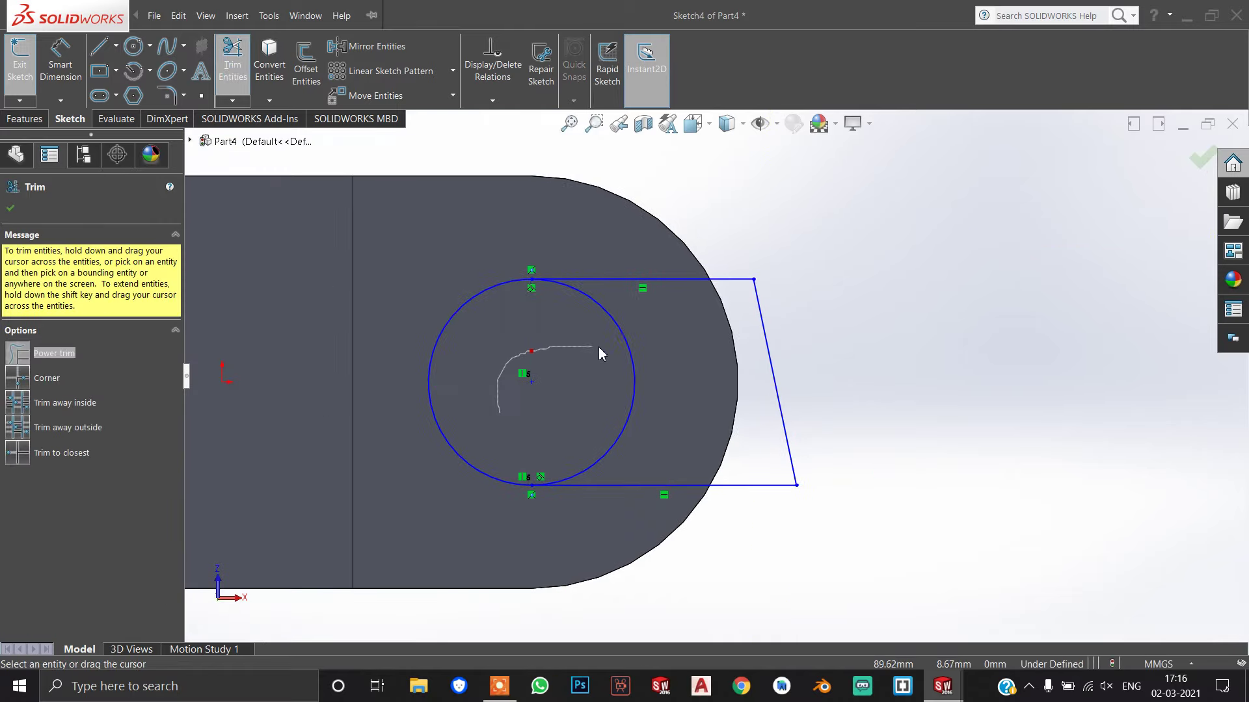
pyautogui.click(1202, 158)
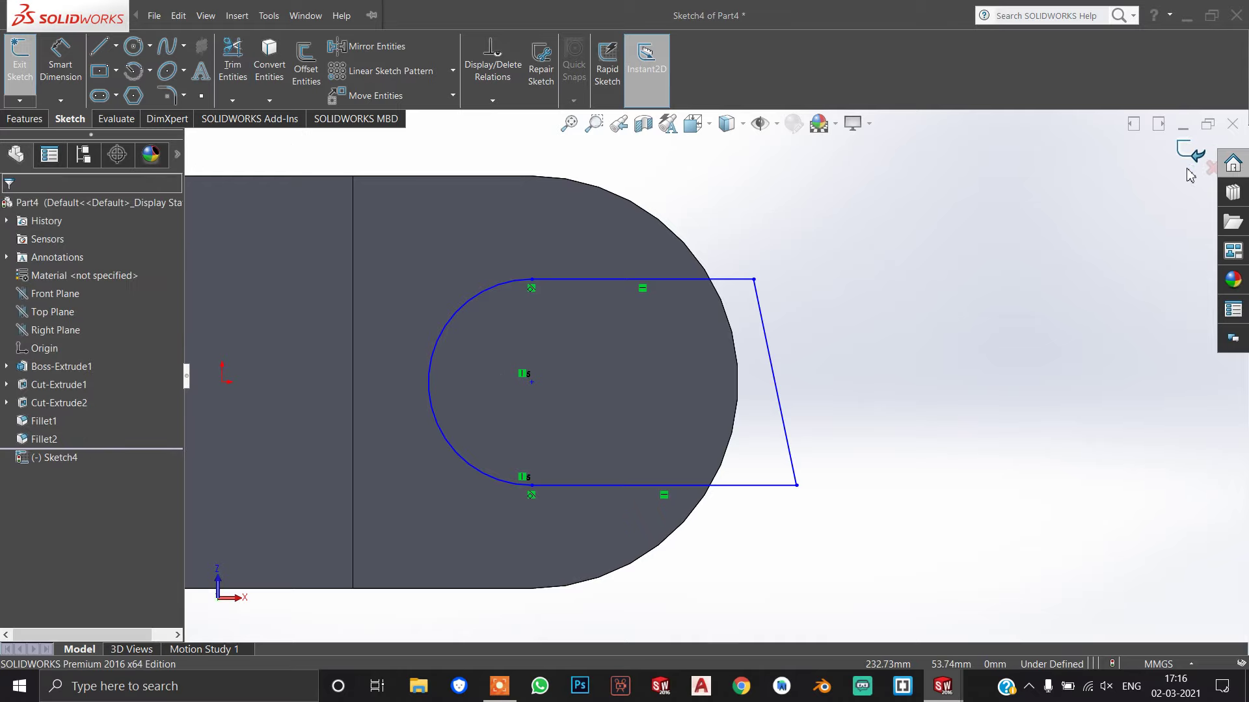
pyautogui.hotkey('alt', 'w')
# Step: Cut the U-shaped Sketch4 slot through the rounded end as Cut-Extrude3
pyautogui.click(1190, 155)
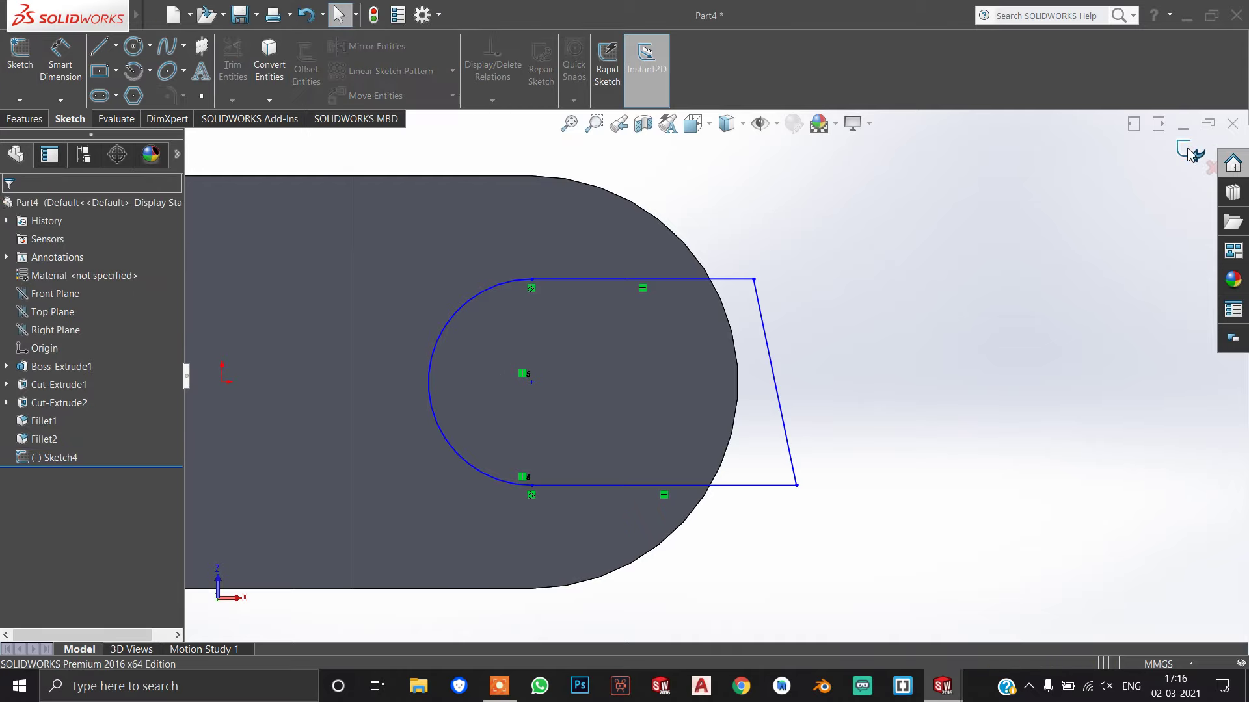
pyautogui.scroll(2, 712, 375)
pyautogui.click(52, 457)
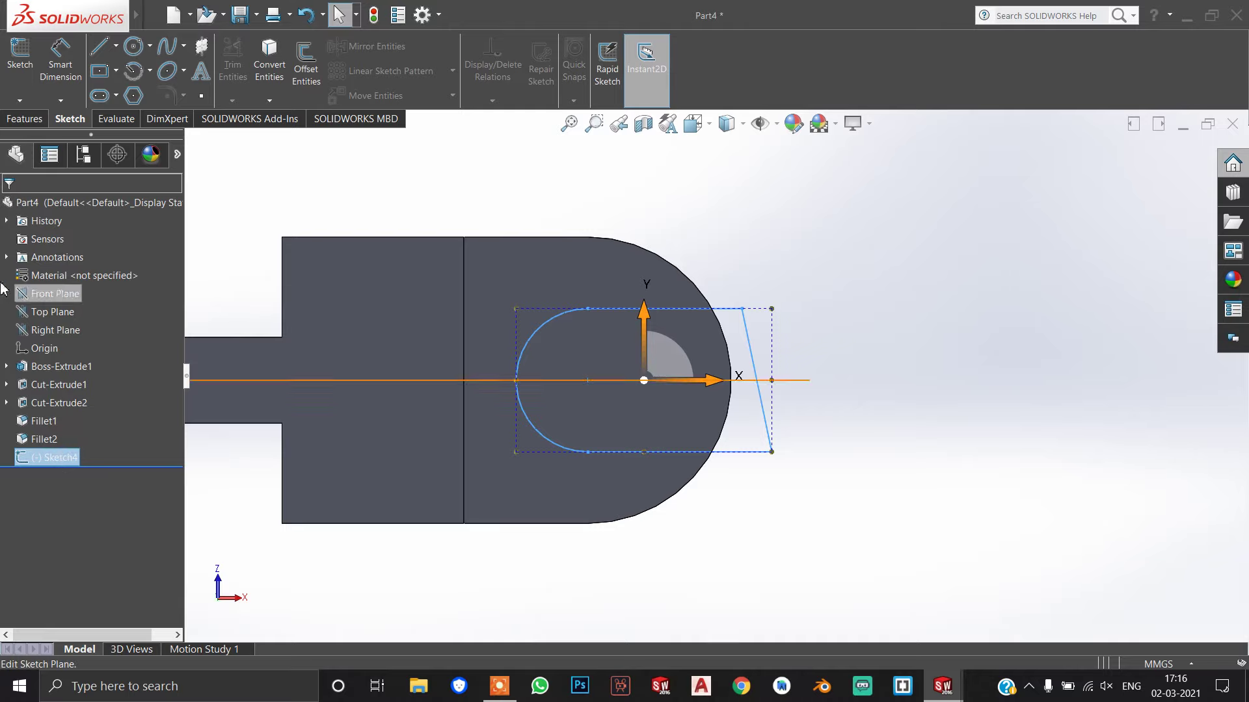
pyautogui.click(25, 119)
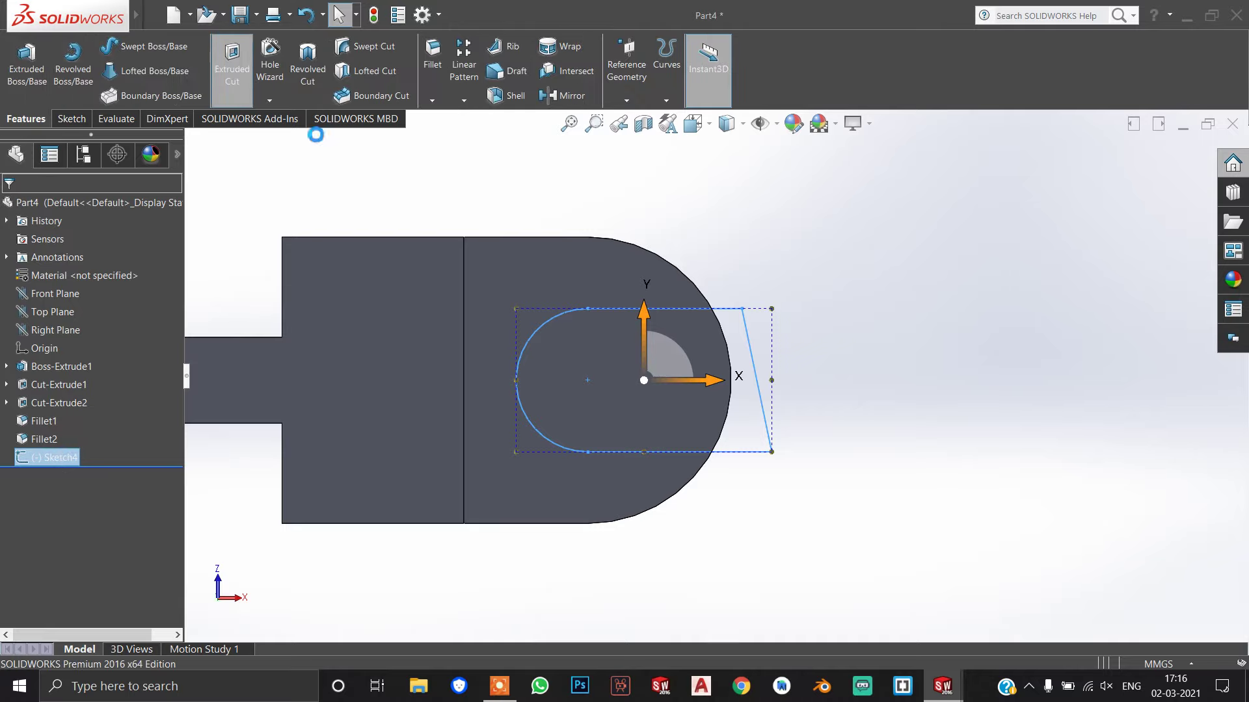
pyautogui.click(246, 68)
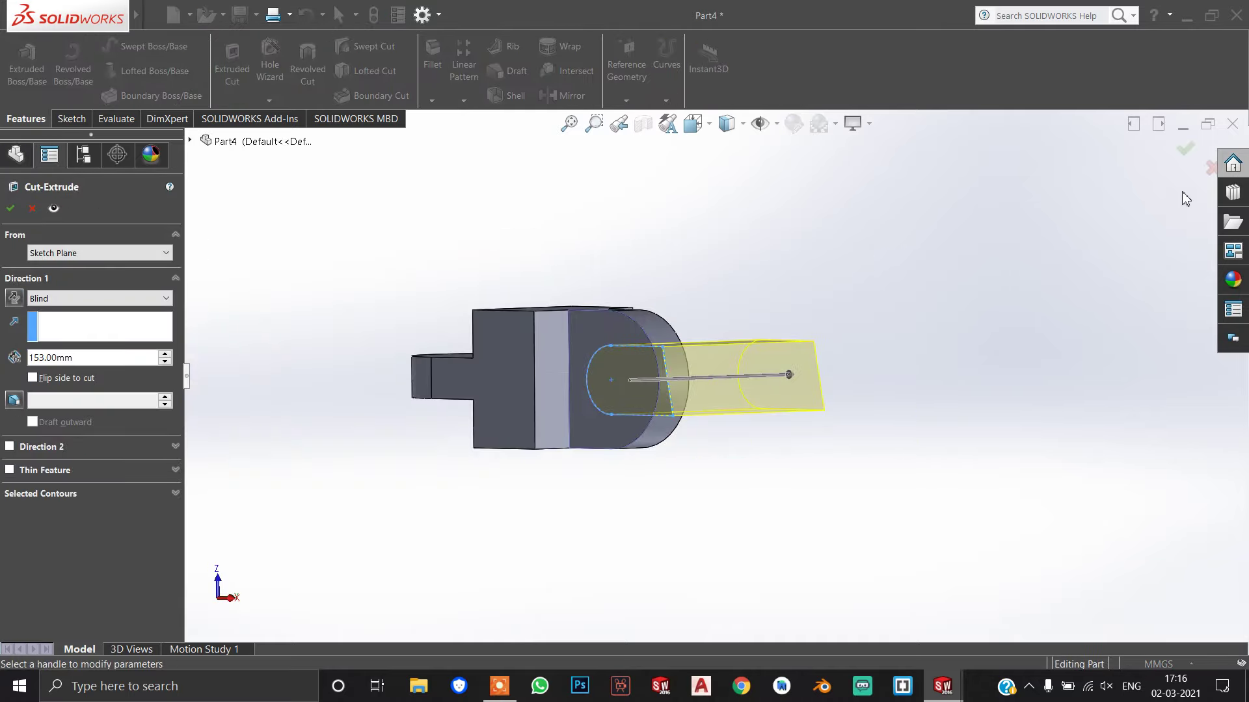
pyautogui.click(1190, 152)
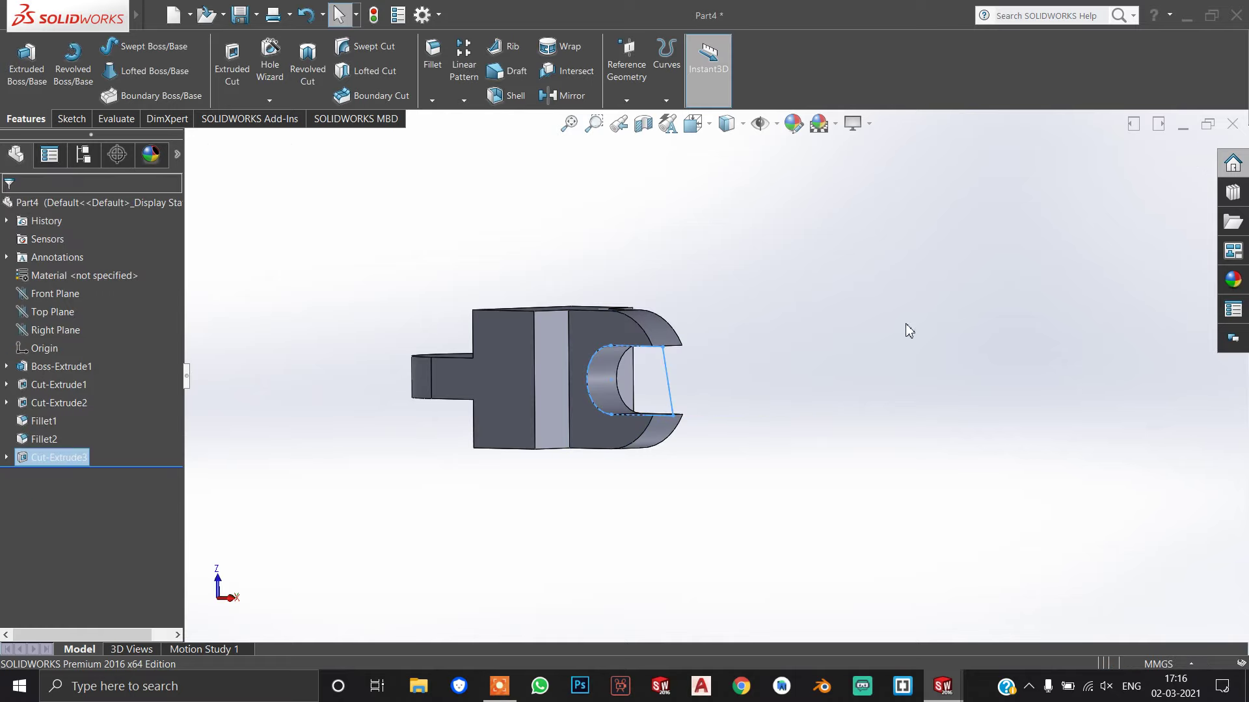
# Step: Orbit the part and view its flat face Normal To
pyautogui.moveTo(743, 376)
pyautogui.mouseDown(button='middle')
pyautogui.moveTo(874, 355)
pyautogui.moveTo(405, 410)
pyautogui.mouseUp(button='middle')
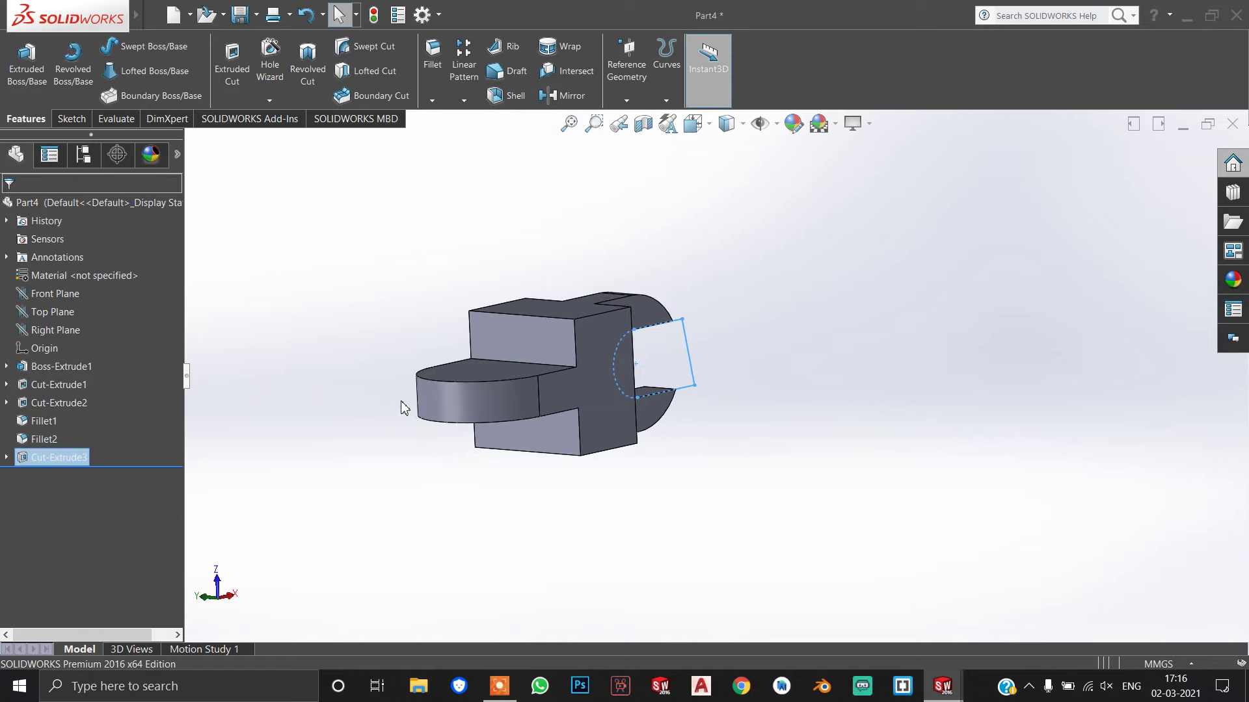
pyautogui.click(496, 389)
pyautogui.press('space')
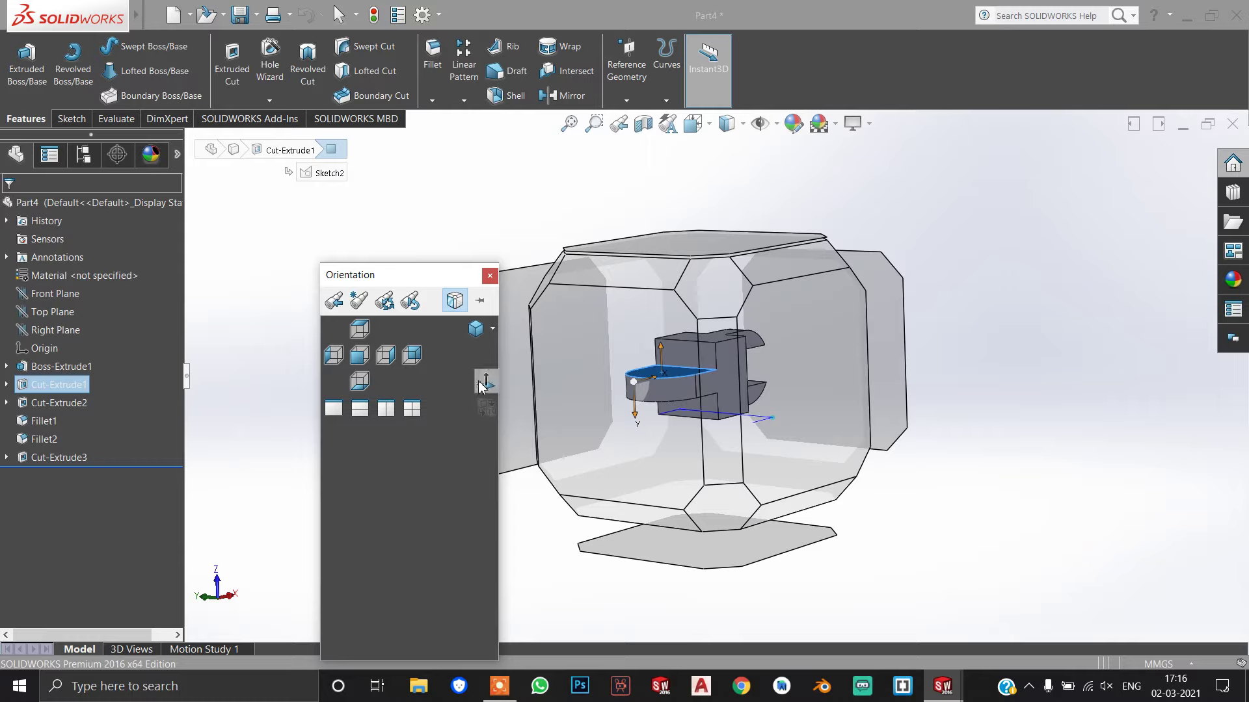
pyautogui.click(454, 292)
# Step: Start Sketch5 with a 200 mm horizontal line and a 25 mm radius circle at its end
pyautogui.click(73, 124)
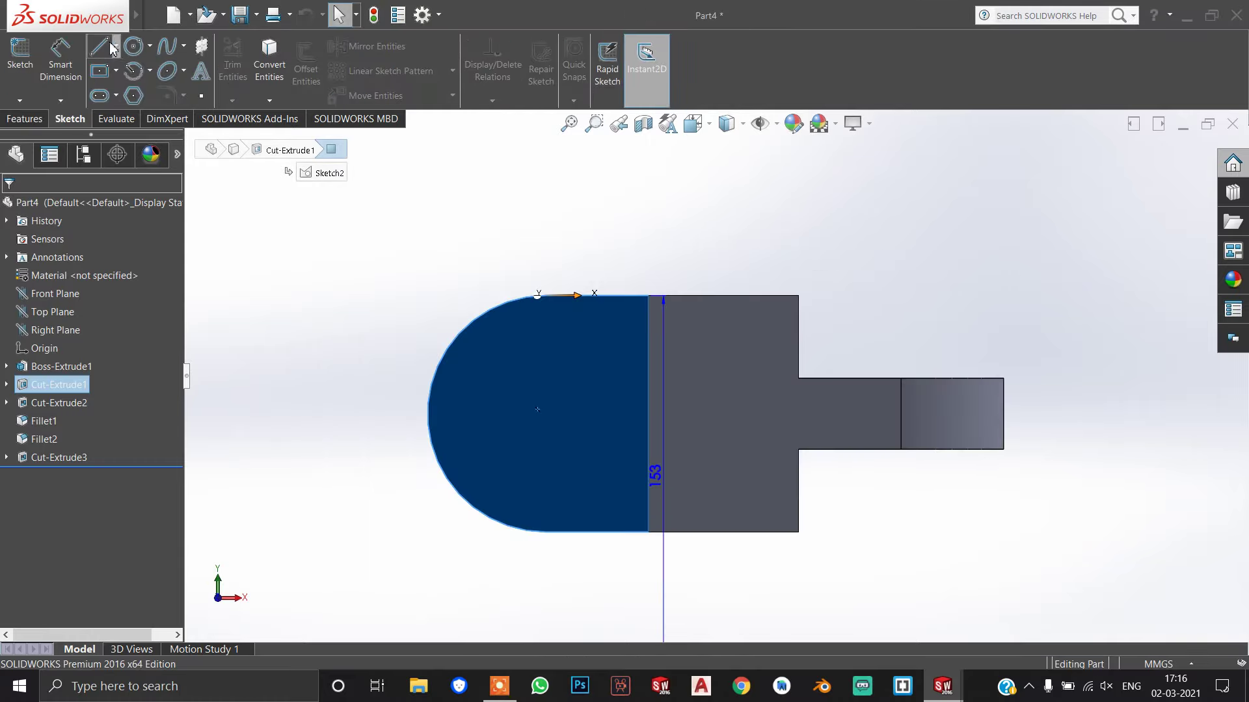
pyautogui.click(99, 47)
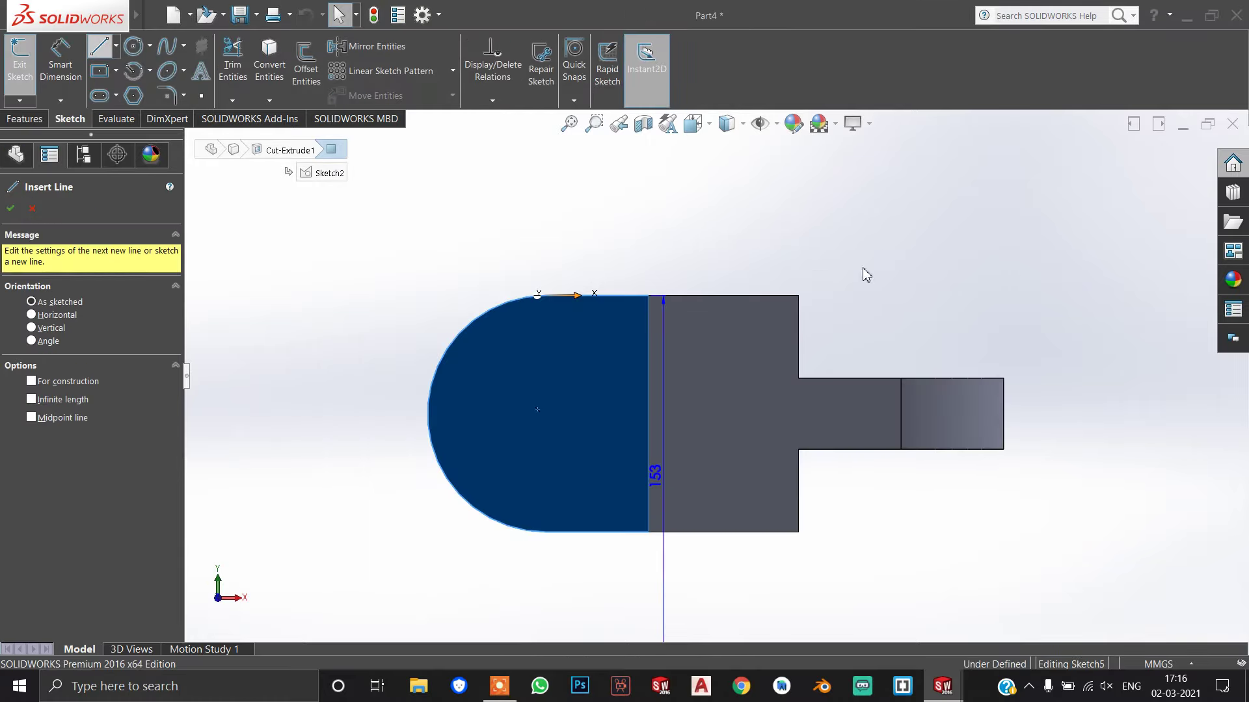
pyautogui.click(1003, 414)
pyautogui.click(239, 412)
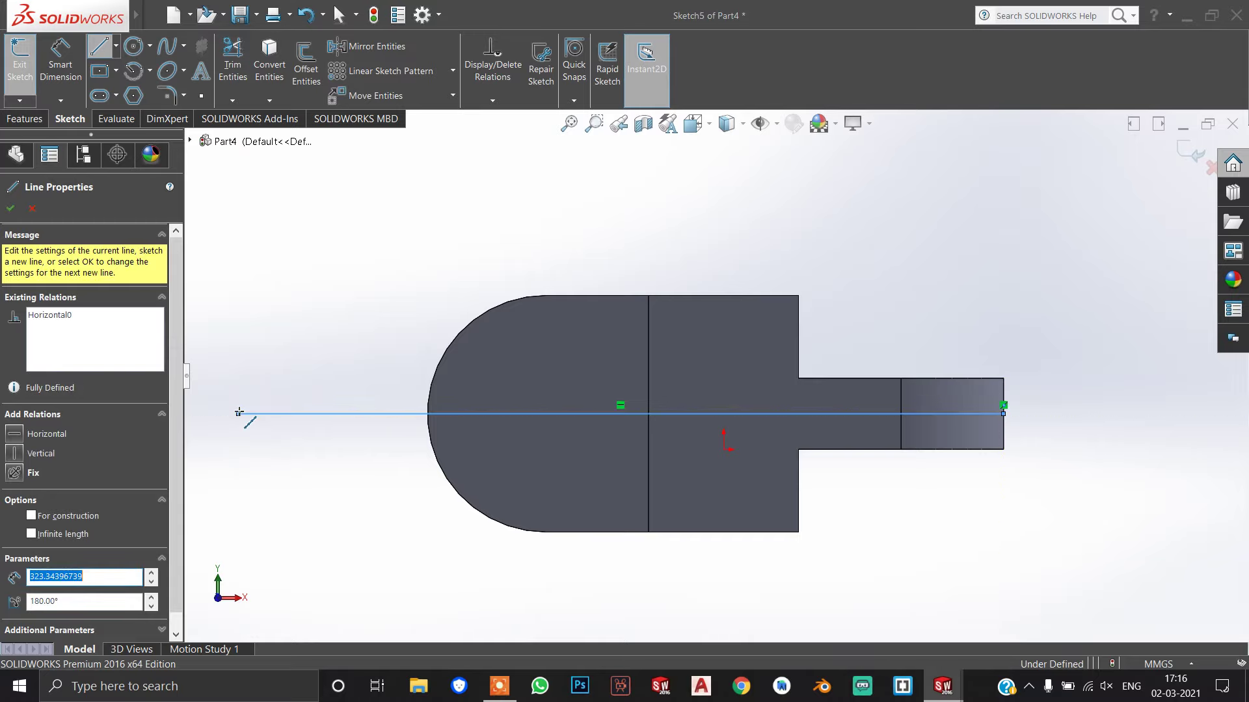
pyautogui.write('0')
pyautogui.press('Return')
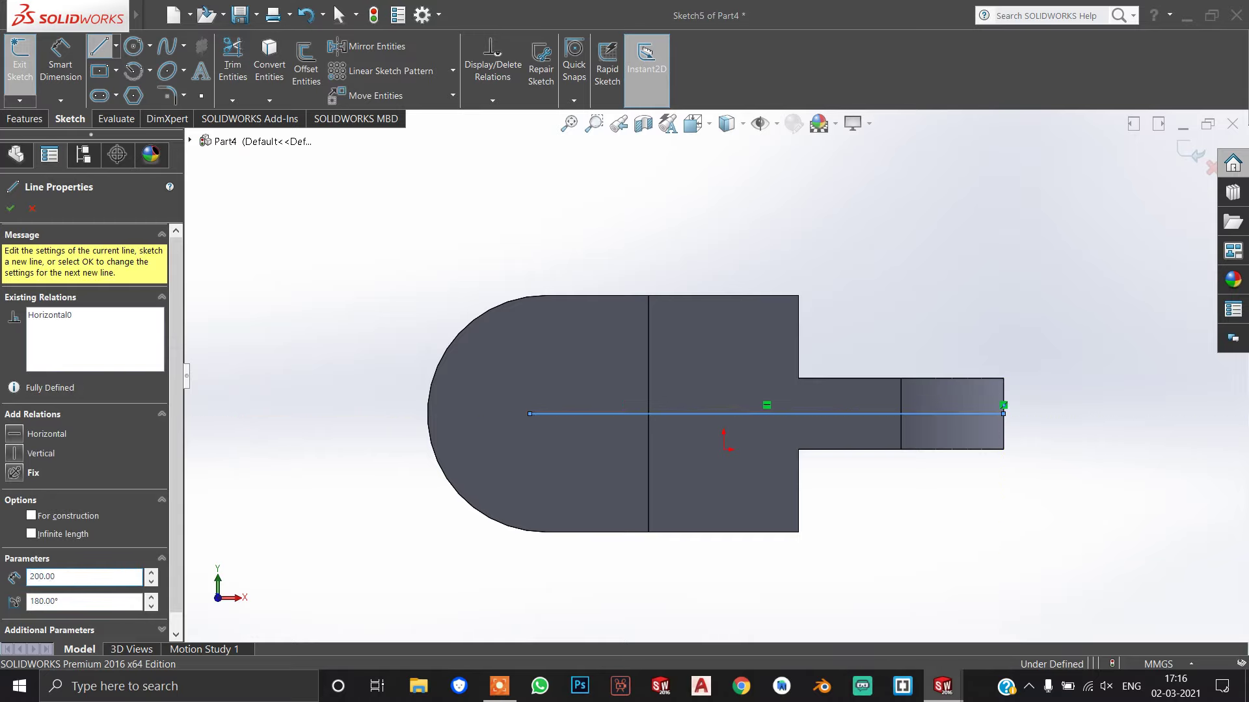
pyautogui.scroll(-2, 459, 423)
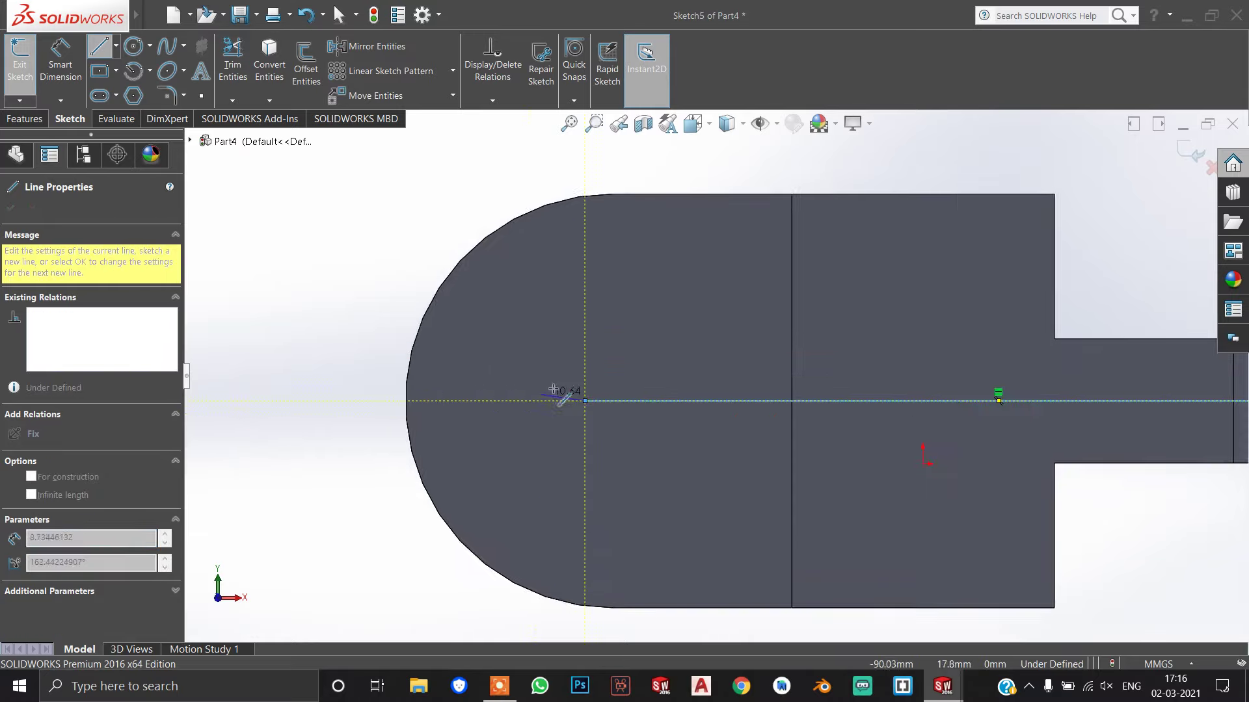
pyautogui.click(134, 46)
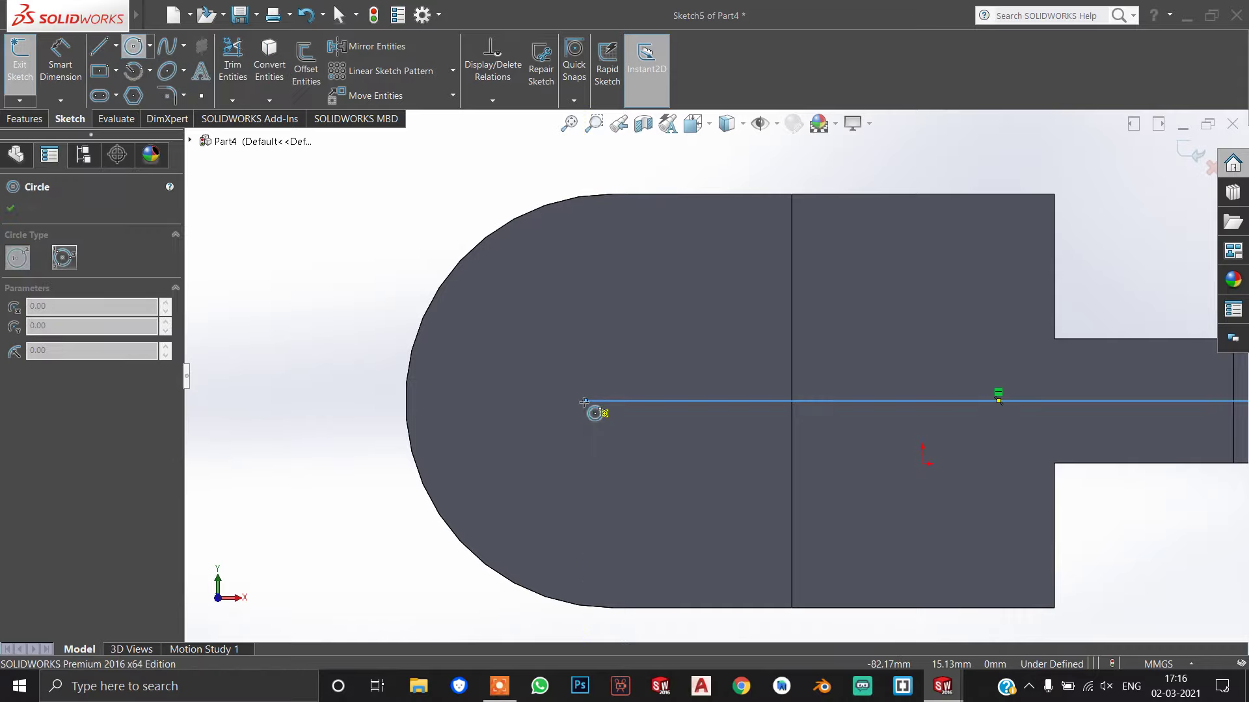
pyautogui.moveTo(585, 401); pyautogui.dragTo(586, 441)
pyautogui.write('25')
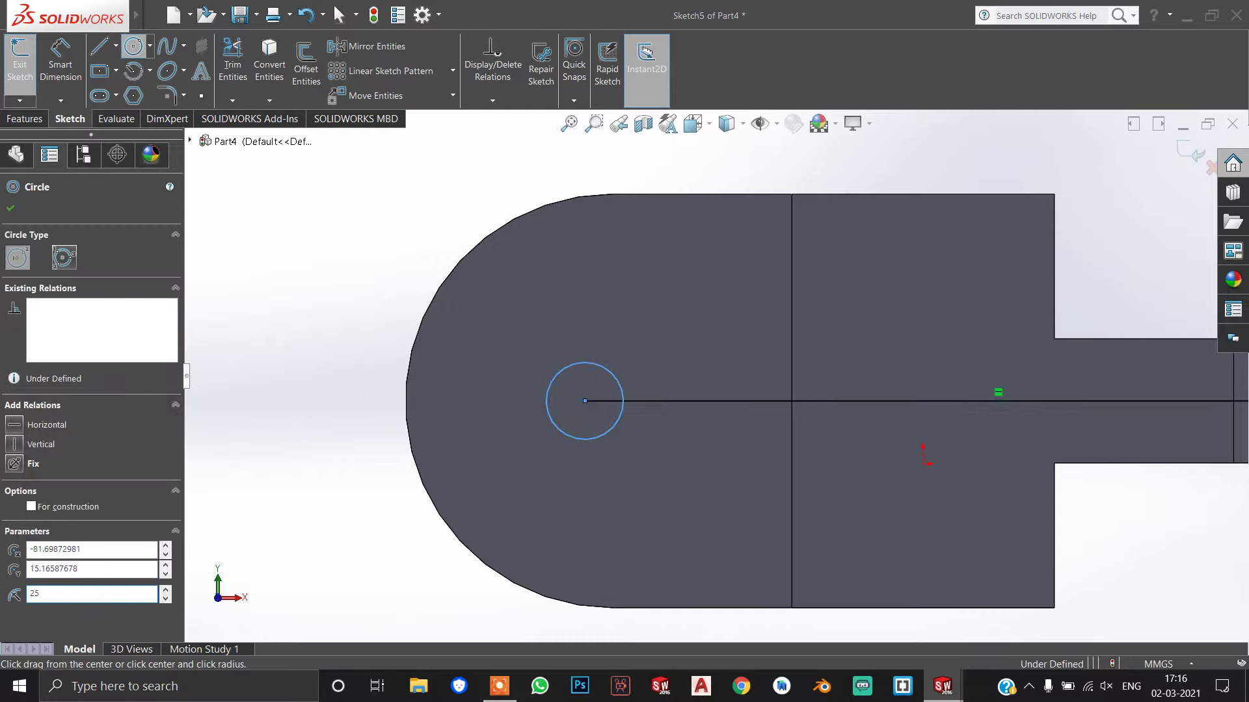
pyautogui.press('Return')
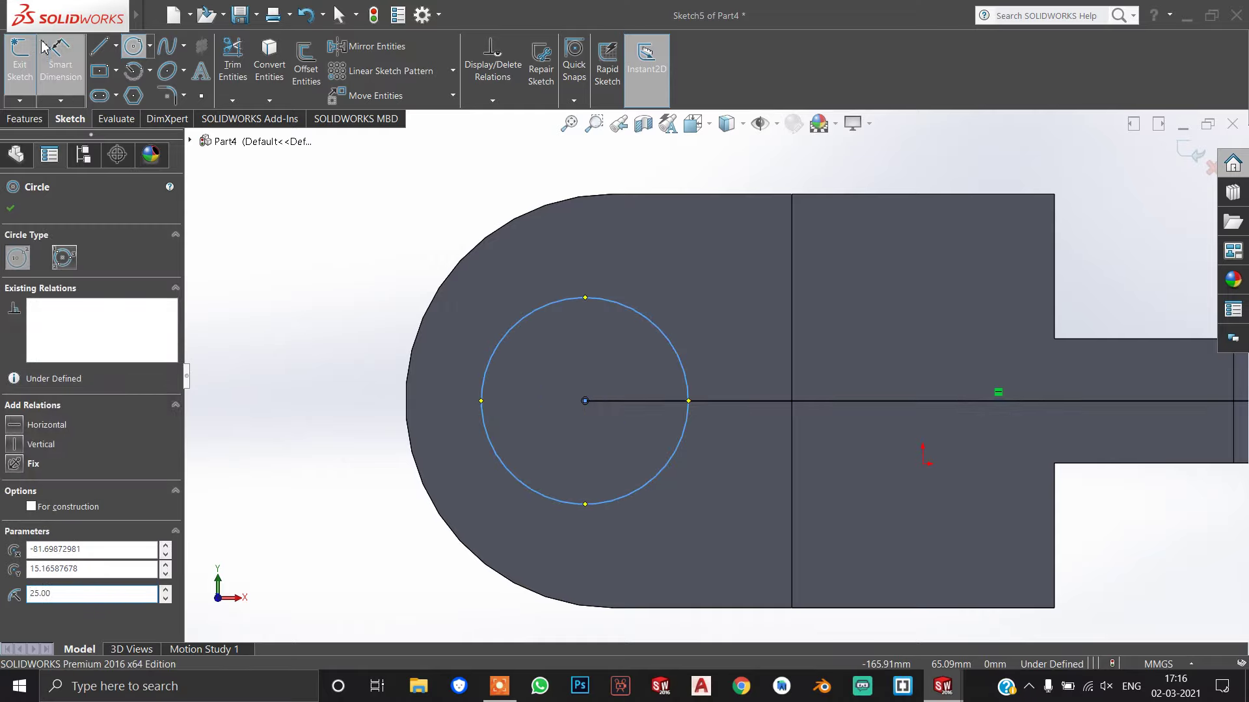
pyautogui.press('z')
# Step: Draw the top, side and bottom lines forming the U outline around the circle
pyautogui.scroll(-1, 676, 299)
pyautogui.click(100, 46)
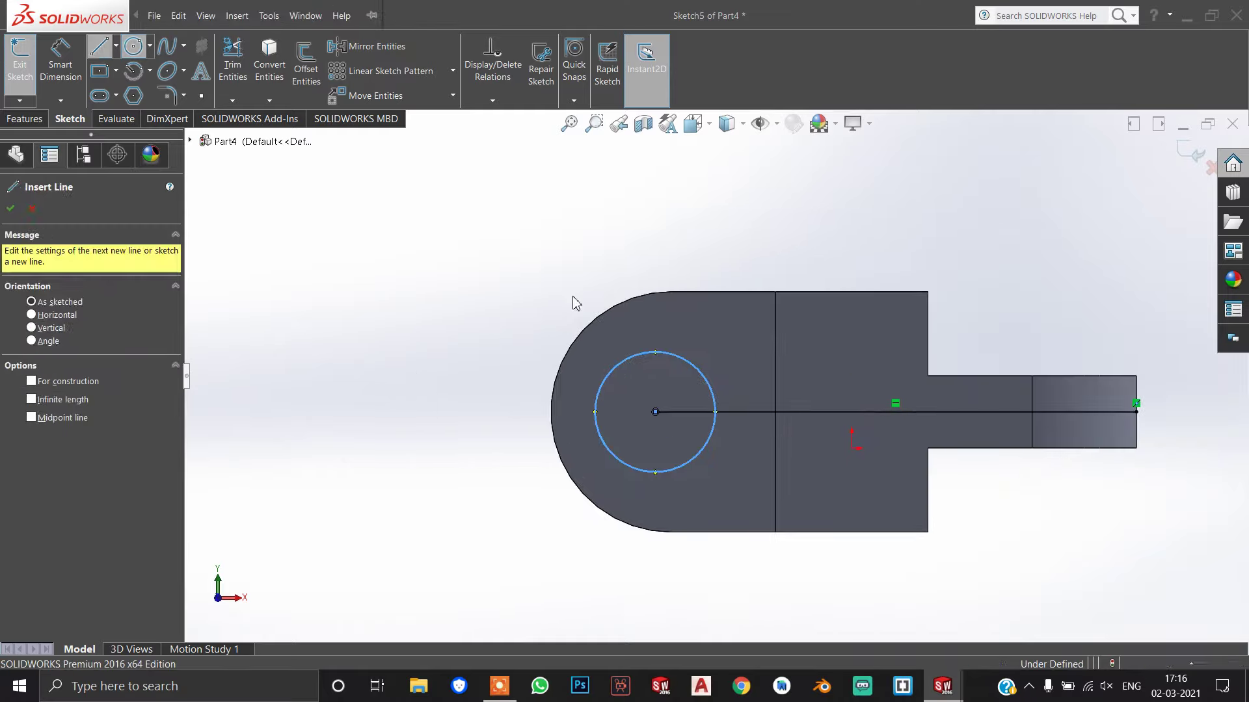
pyautogui.scroll(2, 540, 280)
pyautogui.click(740, 404)
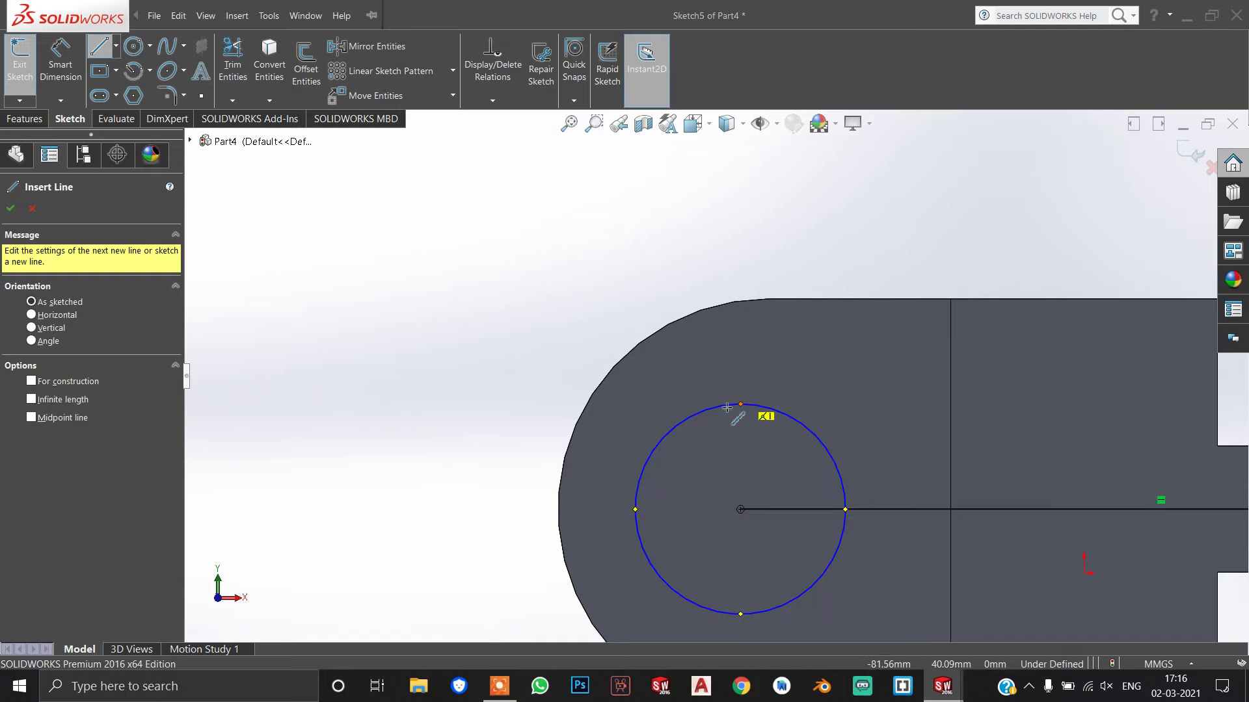
pyautogui.click(449, 404)
pyautogui.scroll(2, 454, 510)
pyautogui.scroll(2, 505, 566)
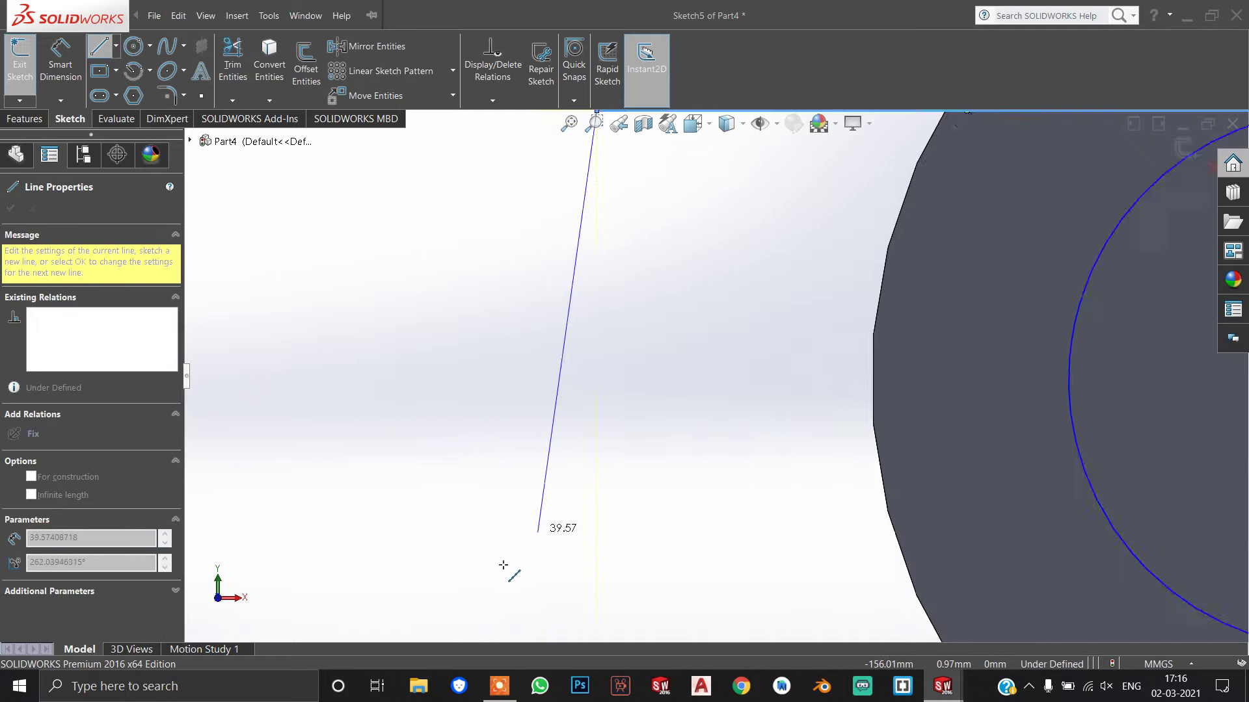
pyautogui.scroll(-3, 624, 488)
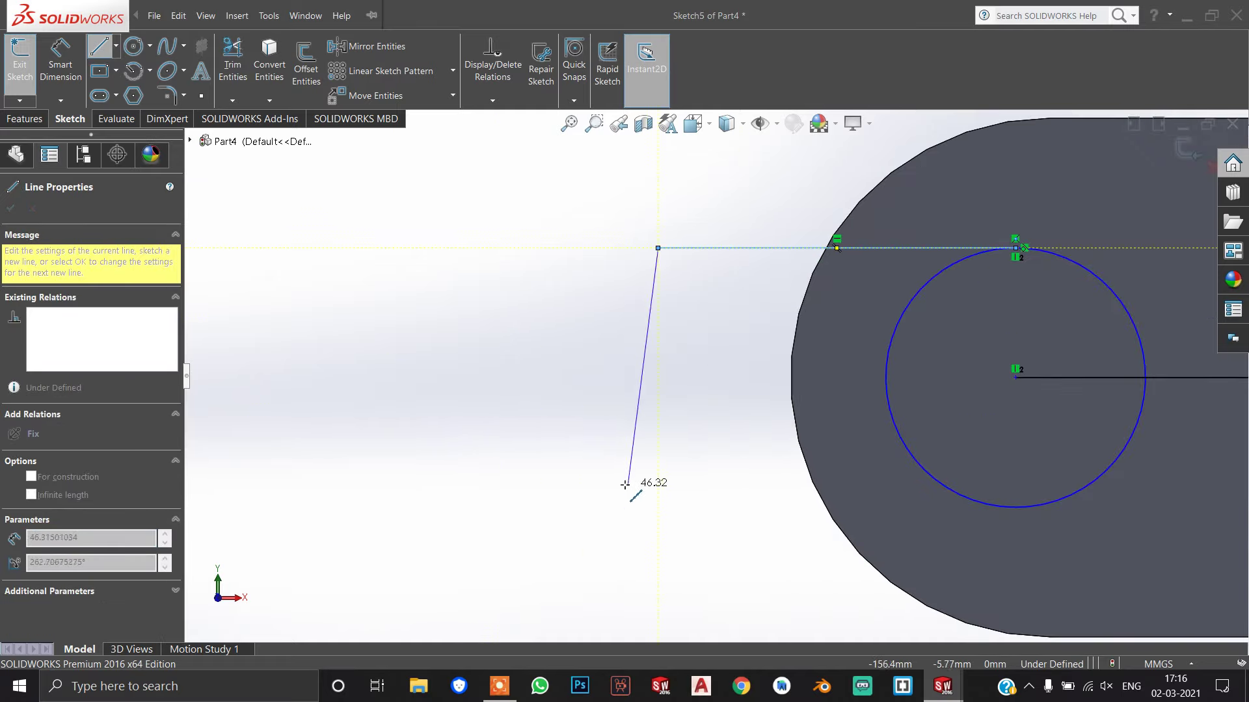
pyautogui.click(659, 508)
pyautogui.click(1015, 507)
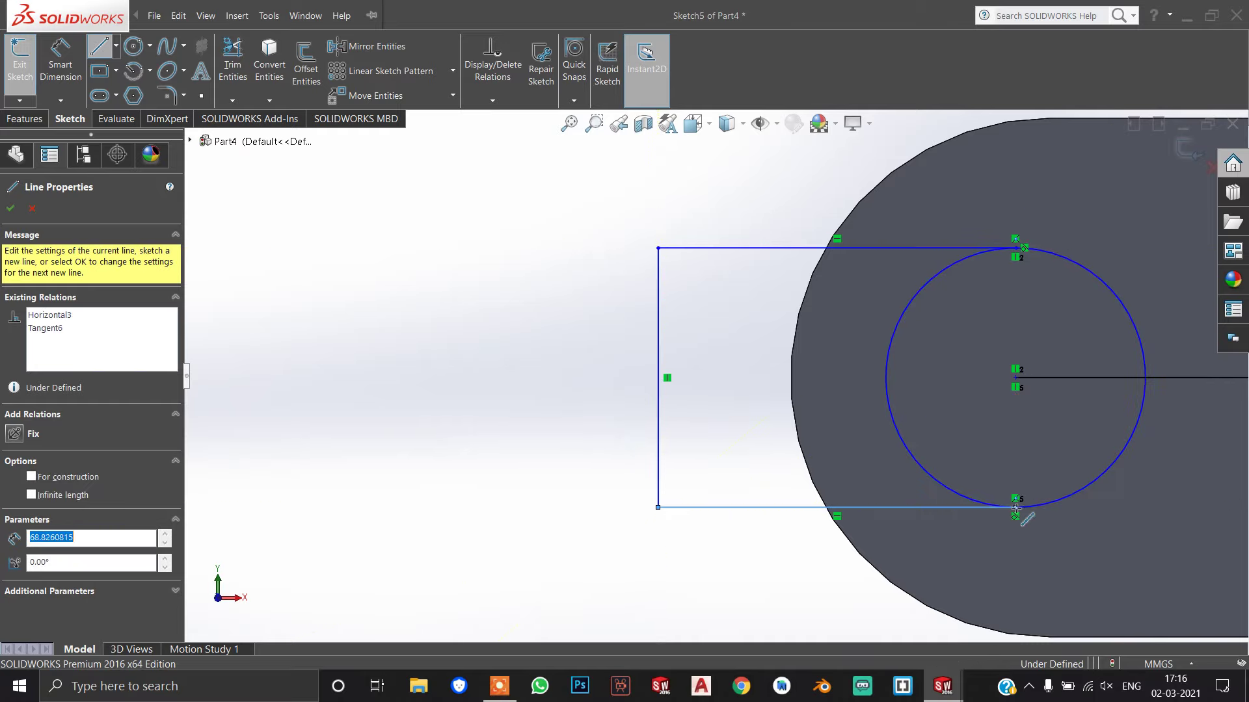
# Step: Trim away the extra half of the circle from the slot outline
pyautogui.click(232, 65)
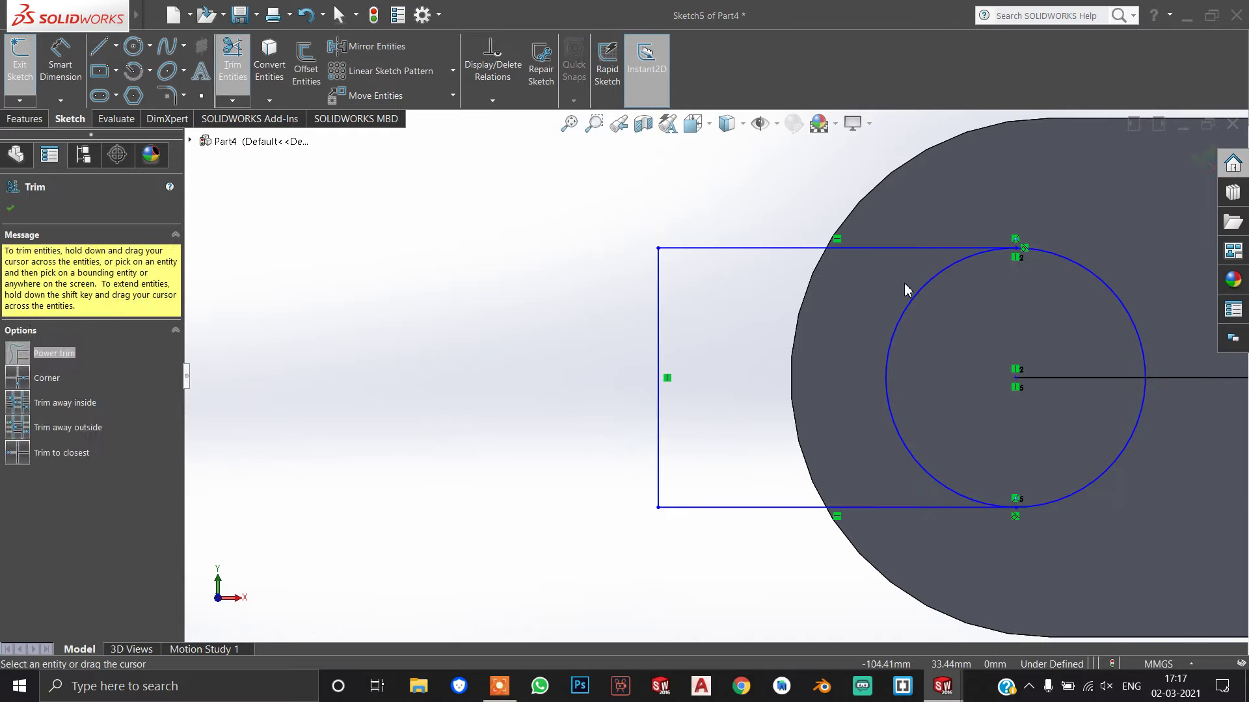
pyautogui.scroll(1, 1055, 407)
pyautogui.scroll(3, 1059, 353)
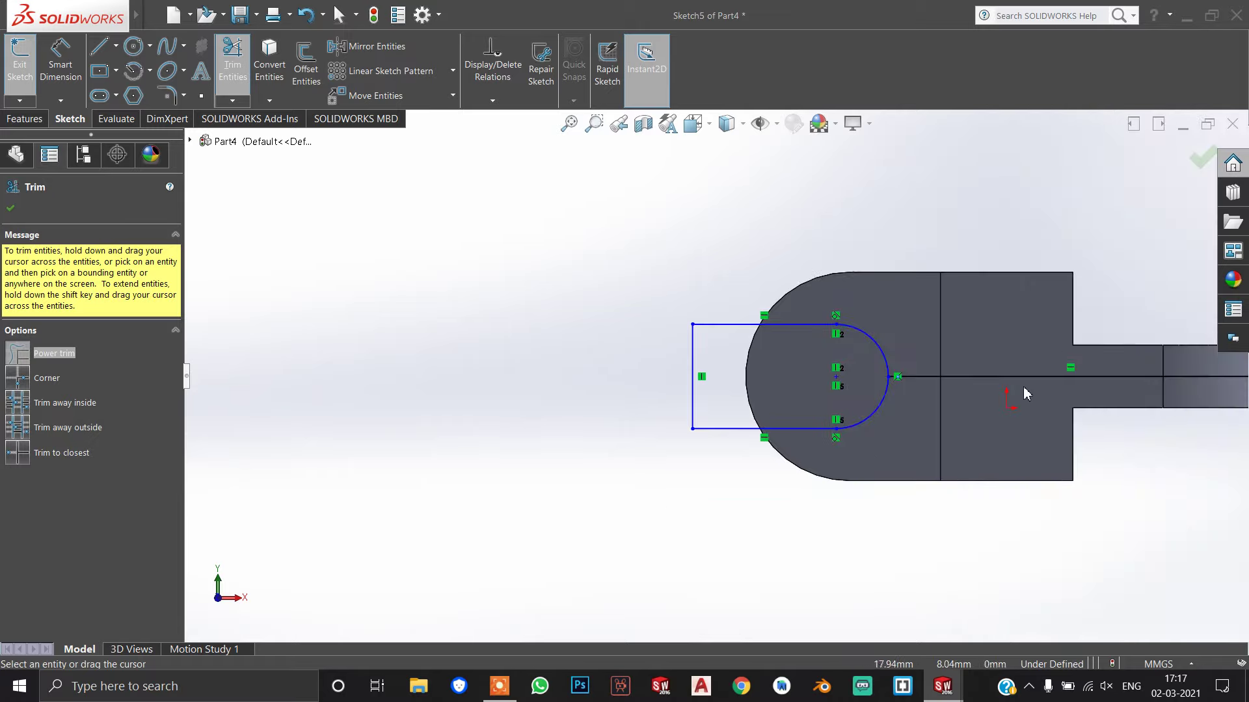
pyautogui.scroll(2, 962, 398)
pyautogui.scroll(-3, 262, 236)
pyautogui.click(25, 119)
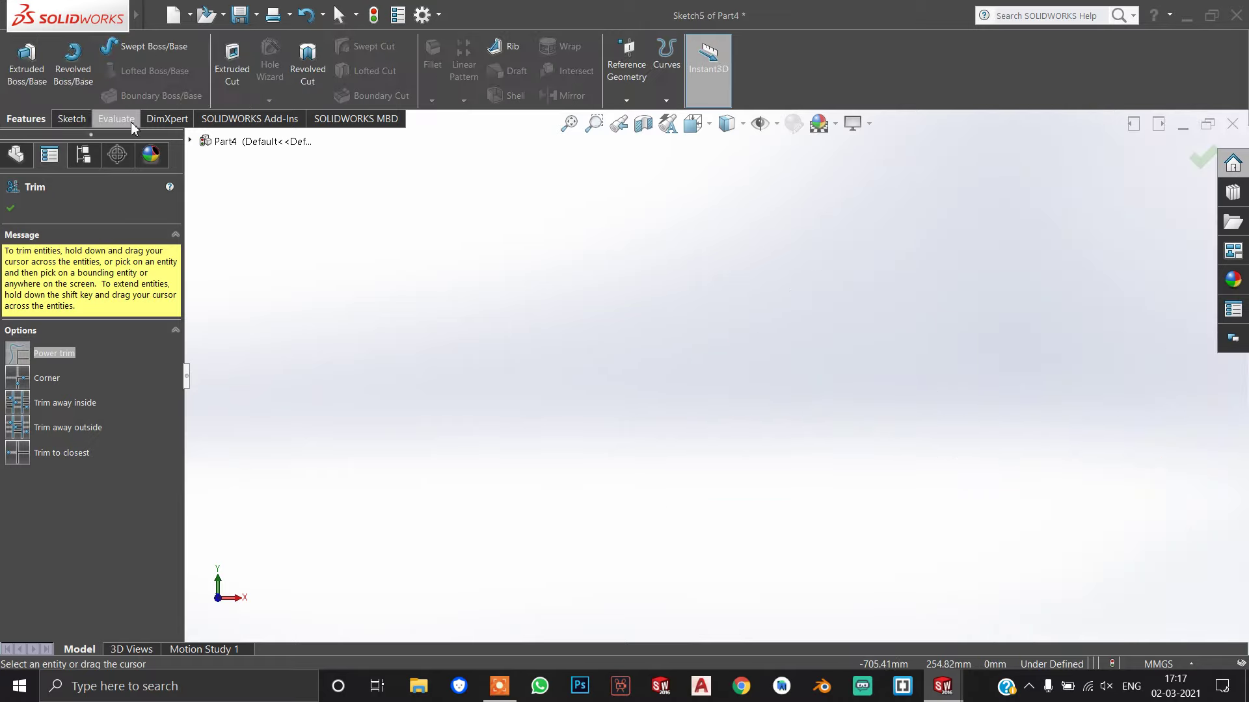
pyautogui.scroll(4, 1062, 248)
# Step: Exit Sketch5 and extrude-cut it through the second rounded end as Cut-Extrude4
pyautogui.click(1204, 168)
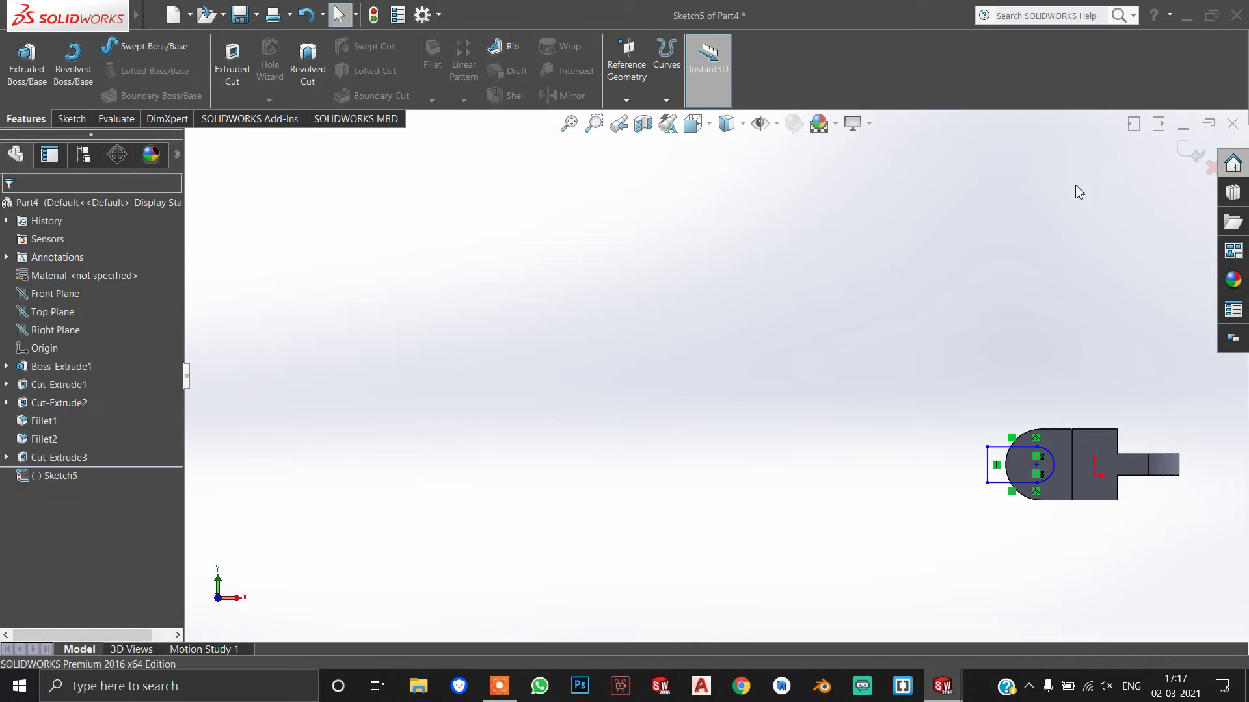
pyautogui.scroll(-1, 1174, 494)
pyautogui.scroll(-1, 1172, 504)
pyautogui.click(1194, 154)
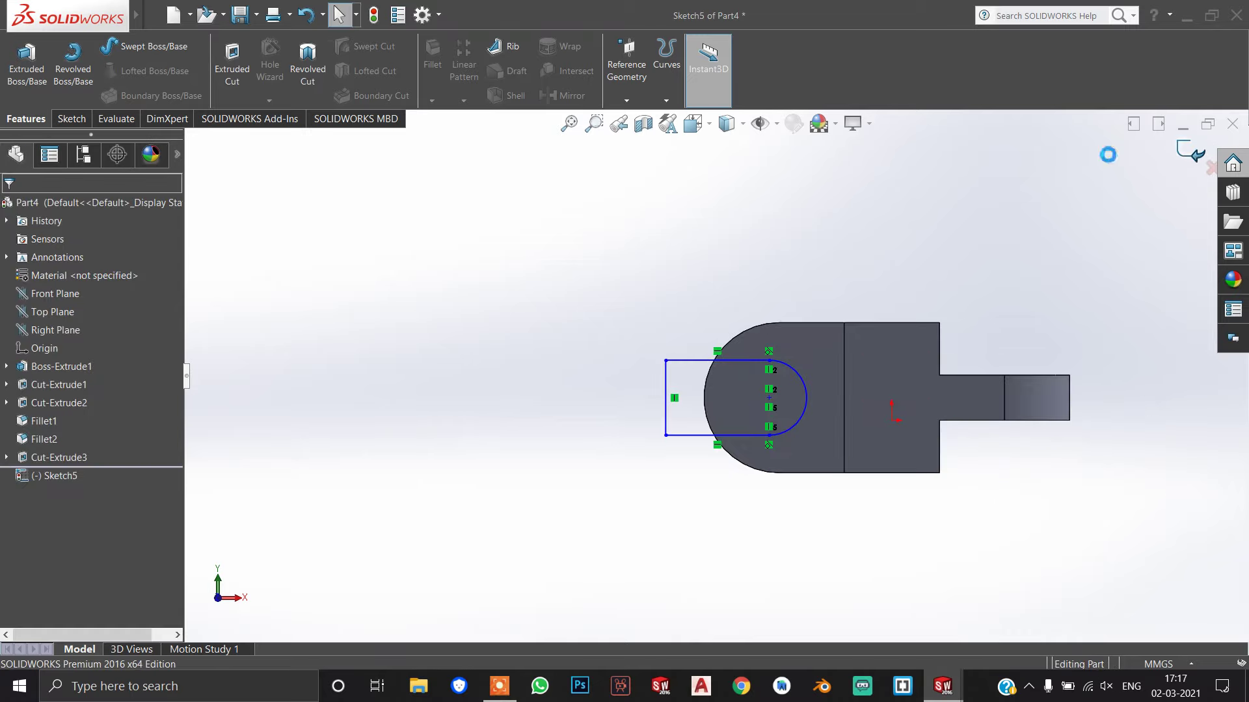
pyautogui.click(27, 65)
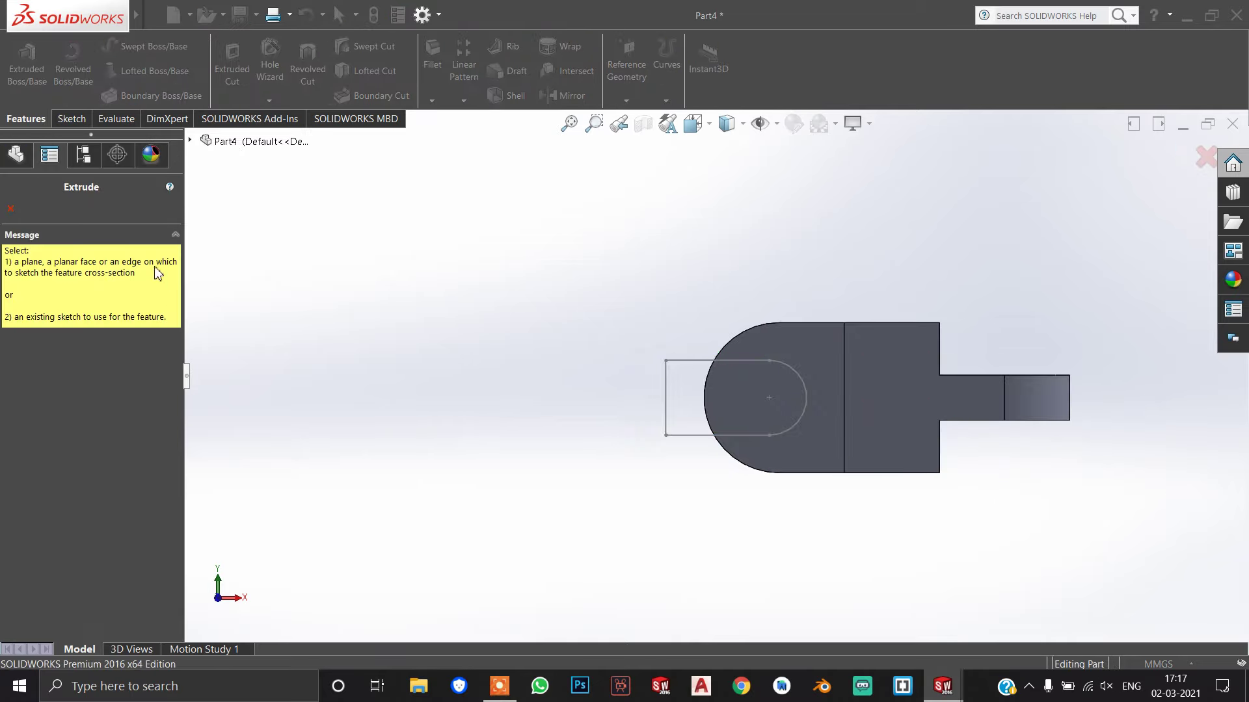
pyautogui.click(10, 209)
pyautogui.click(55, 475)
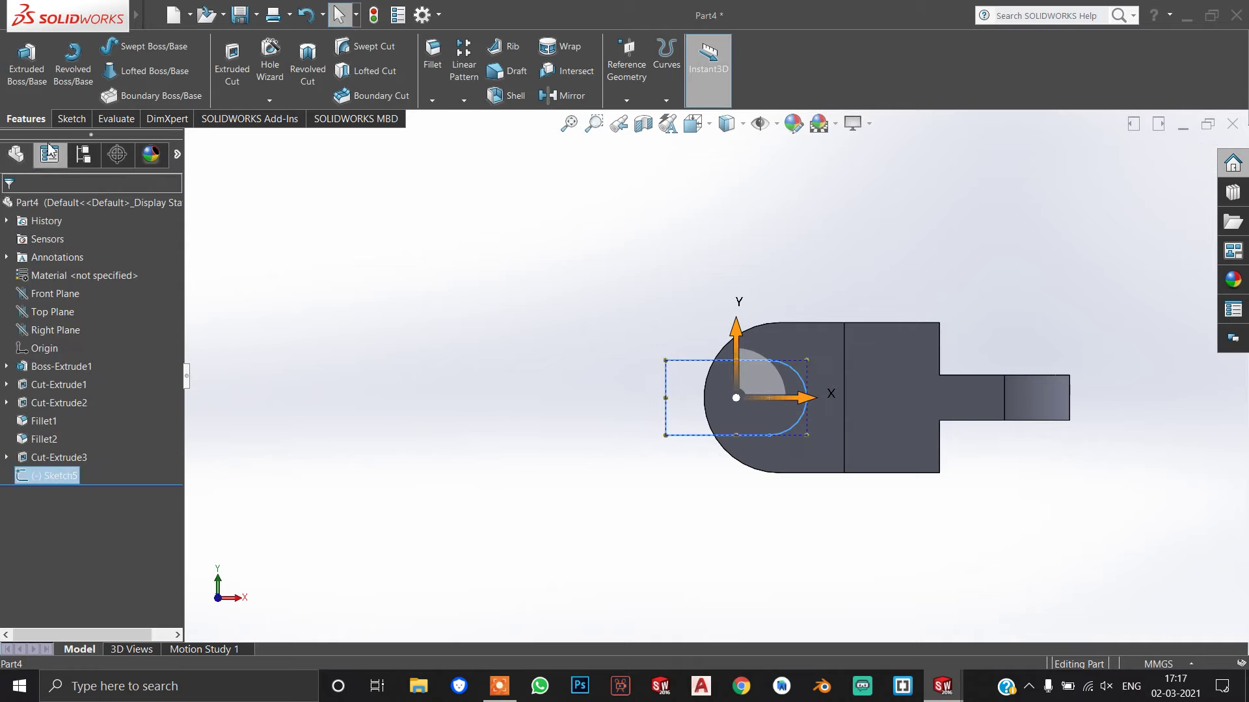
pyautogui.click(233, 84)
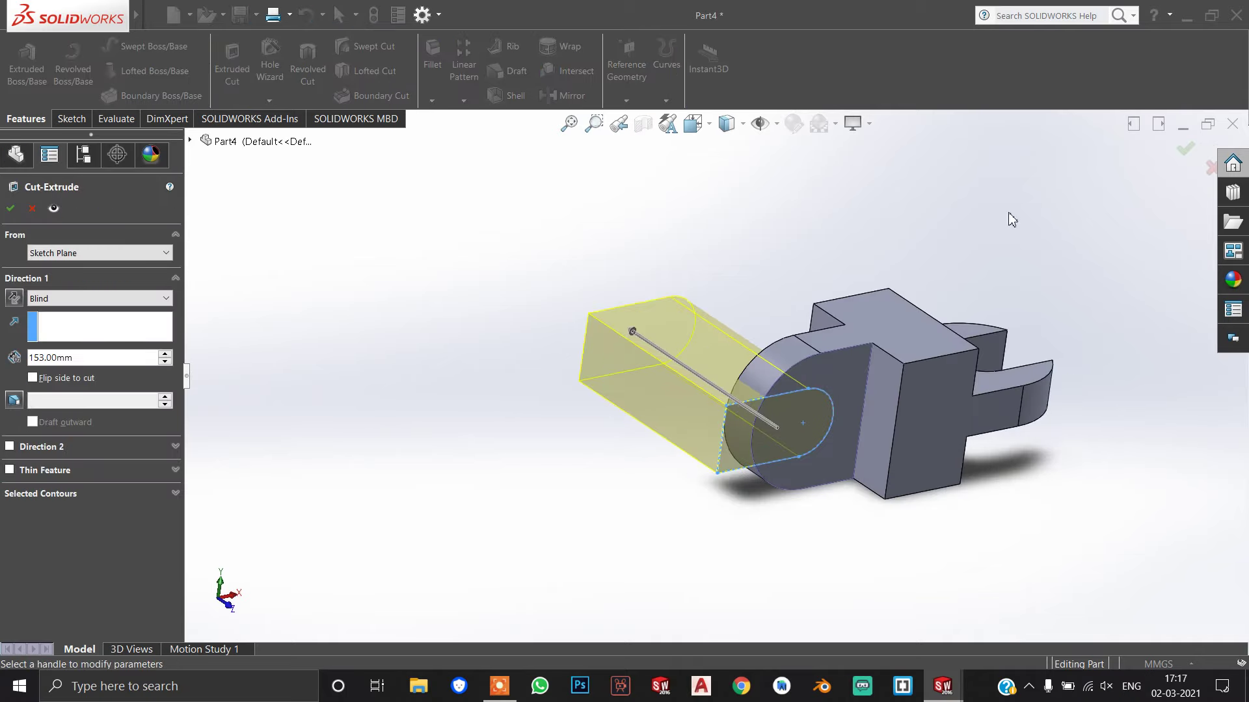
pyautogui.click(1187, 151)
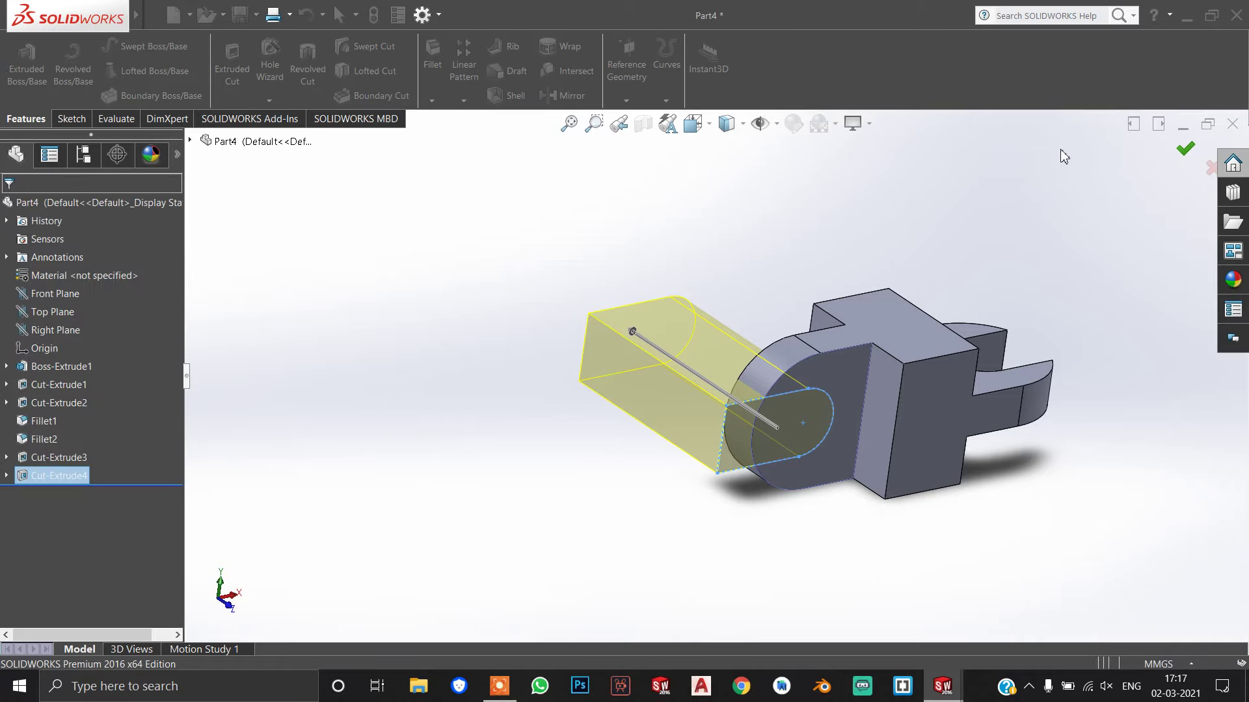
pyautogui.press('space')
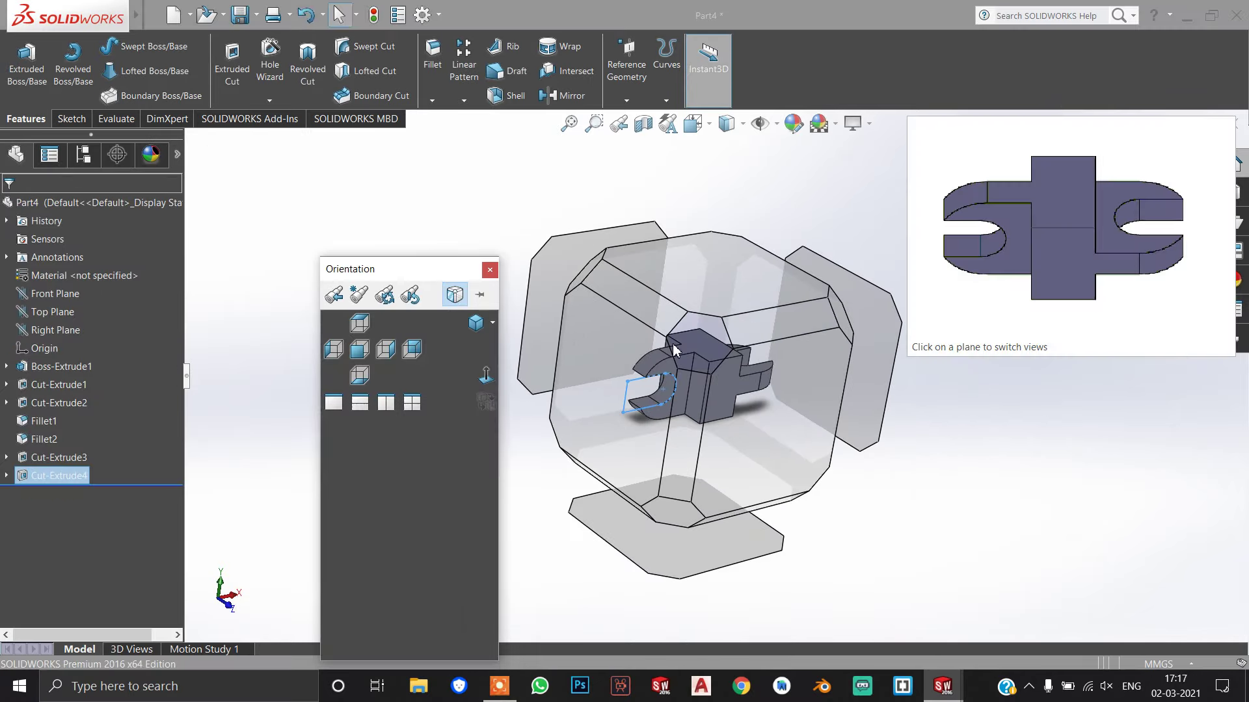
# Step: Switch to the Isometric view and clear the Cut-Extrude4 selection
pyautogui.click(697, 347)
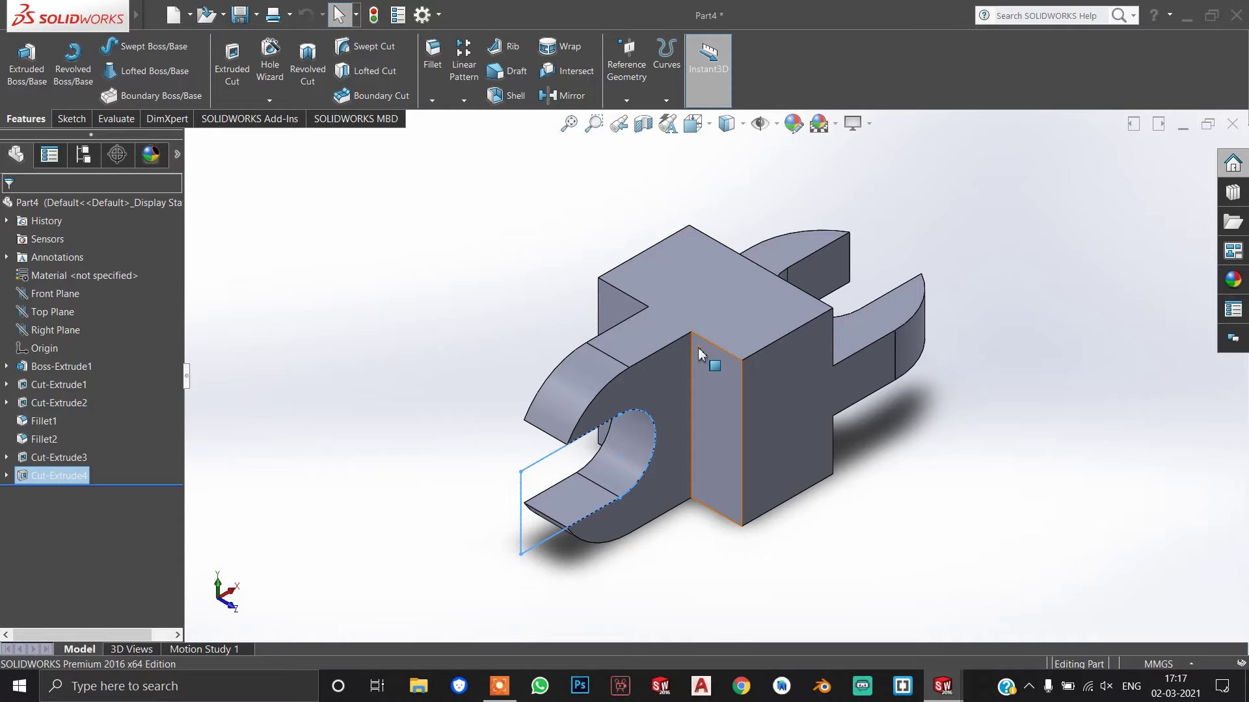
pyautogui.click(1176, 363)
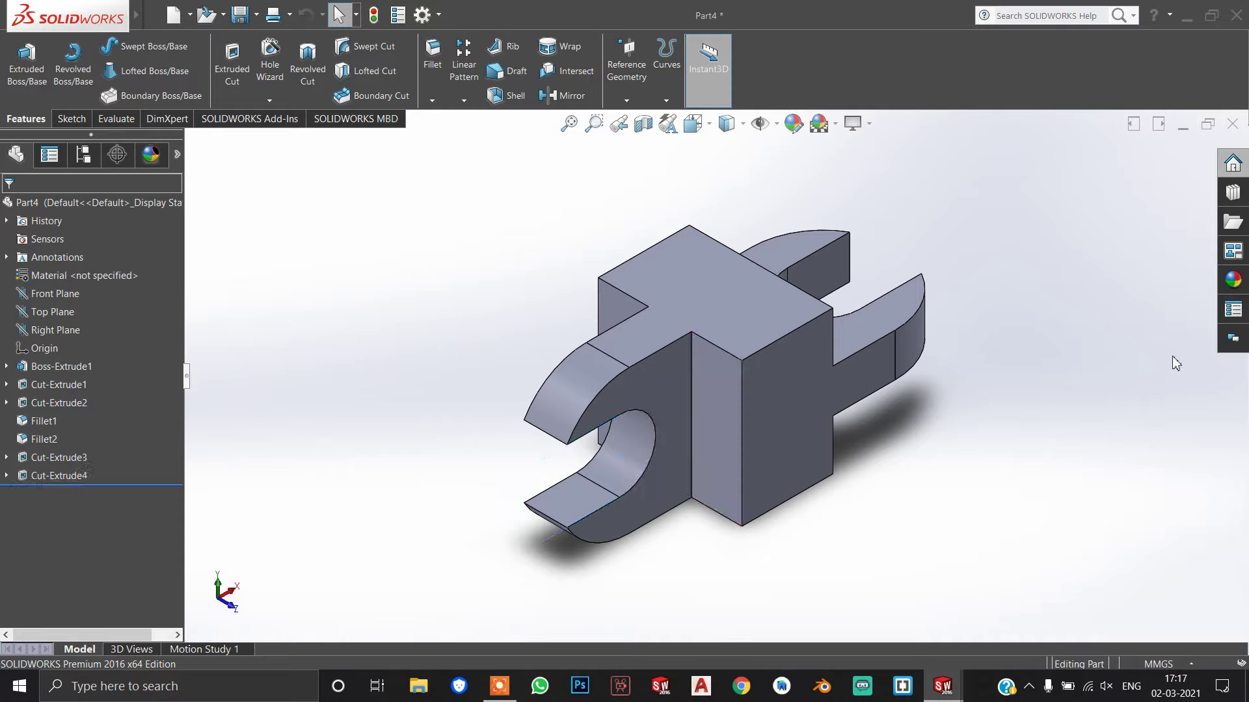